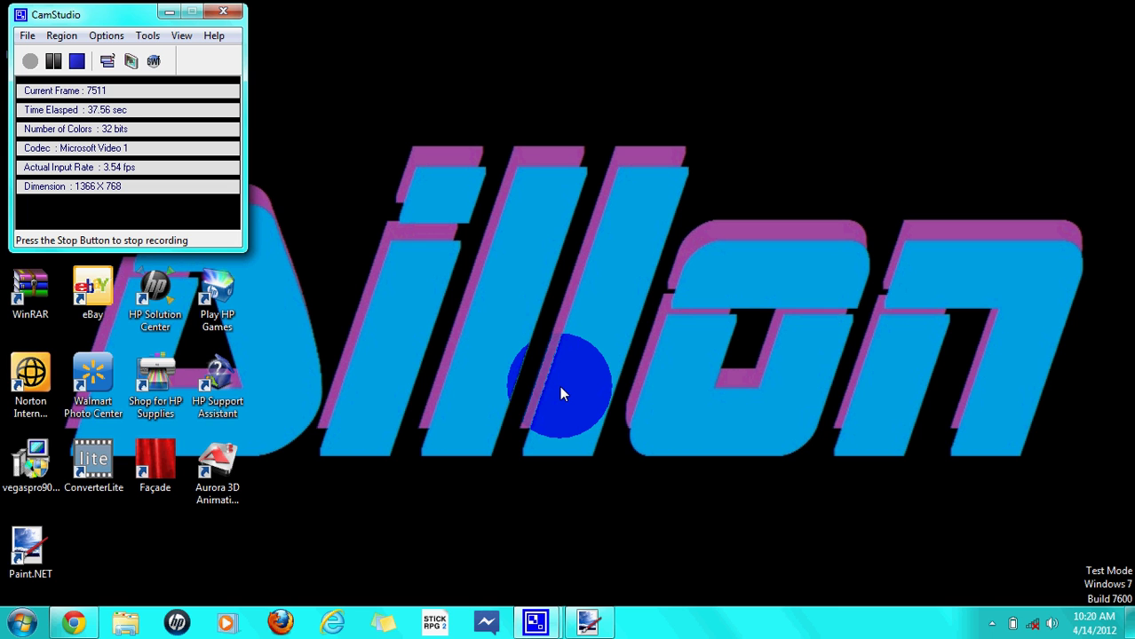
# Launch Paint.NET from the desktop.
pyautogui.click(28, 552)
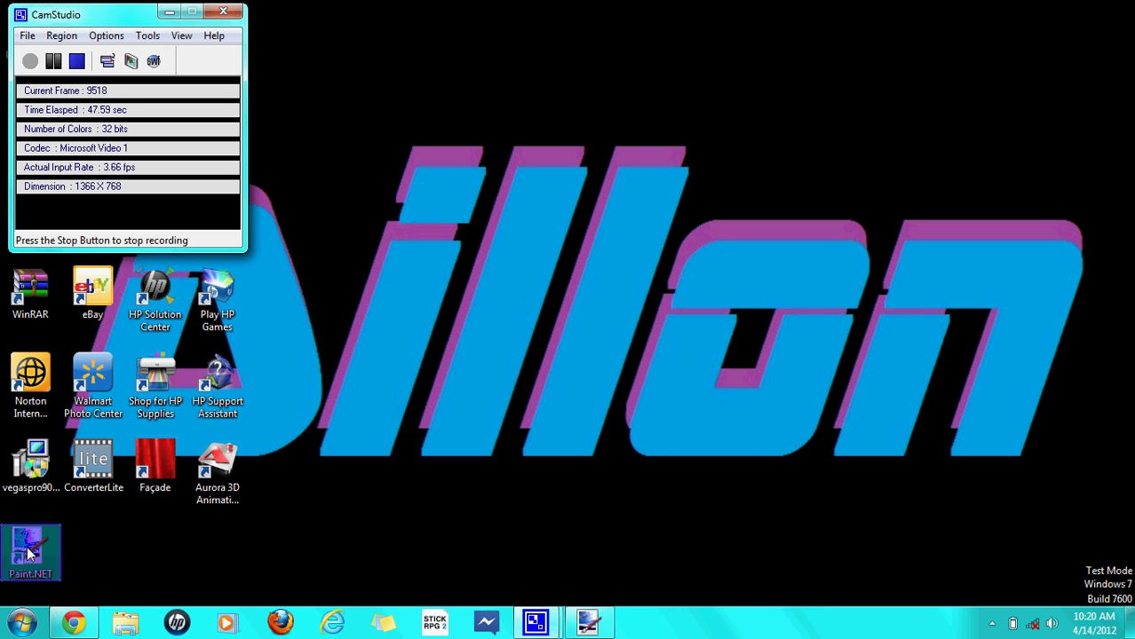
pyautogui.click(27, 553)
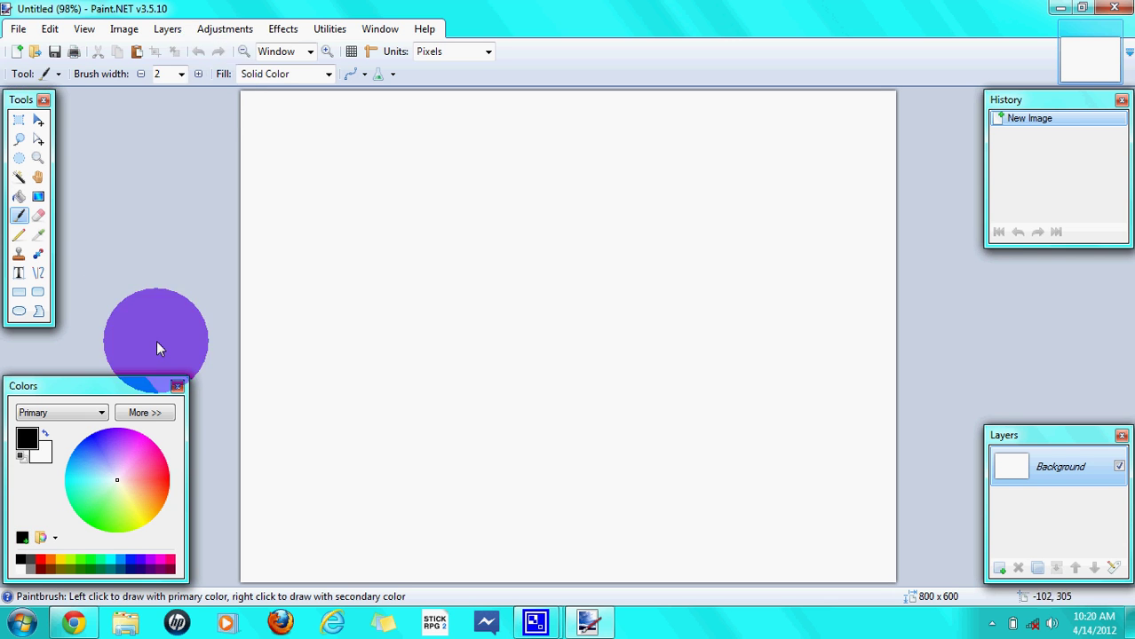
pyautogui.click(272, 31)
pyautogui.moveTo(325, 142)
pyautogui.click(373, 141)
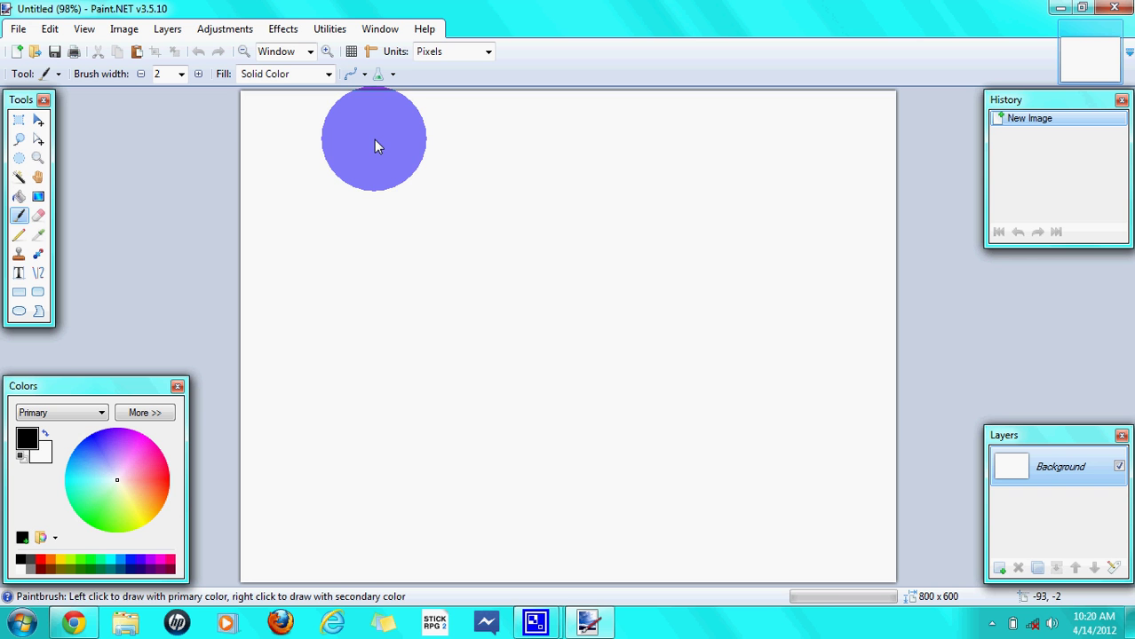
pyautogui.click(114, 502)
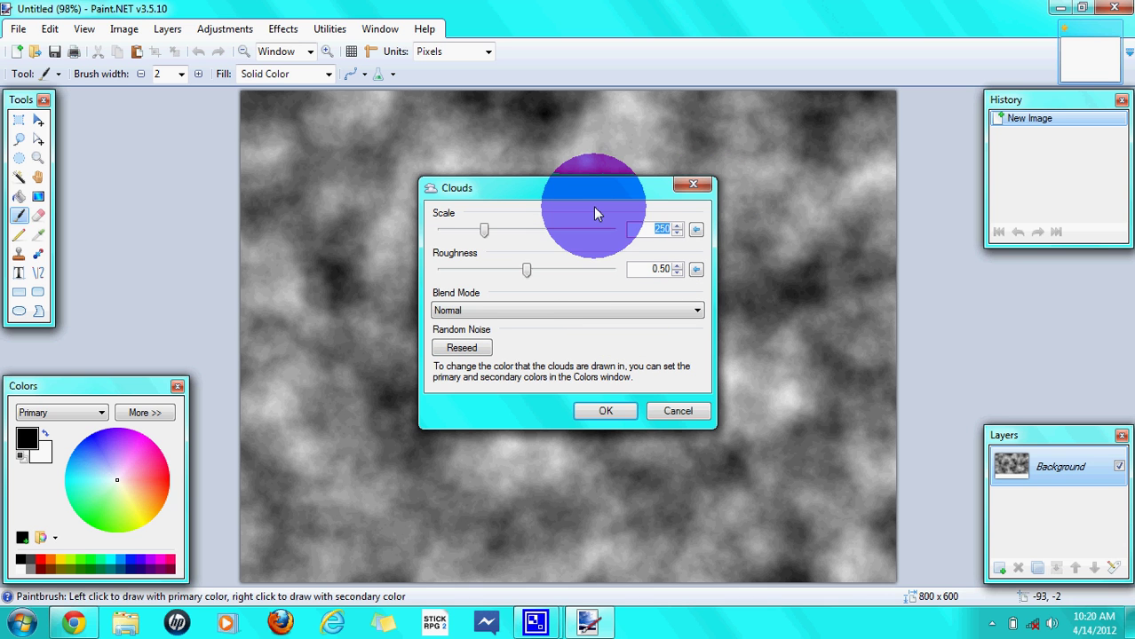
pyautogui.click(702, 188)
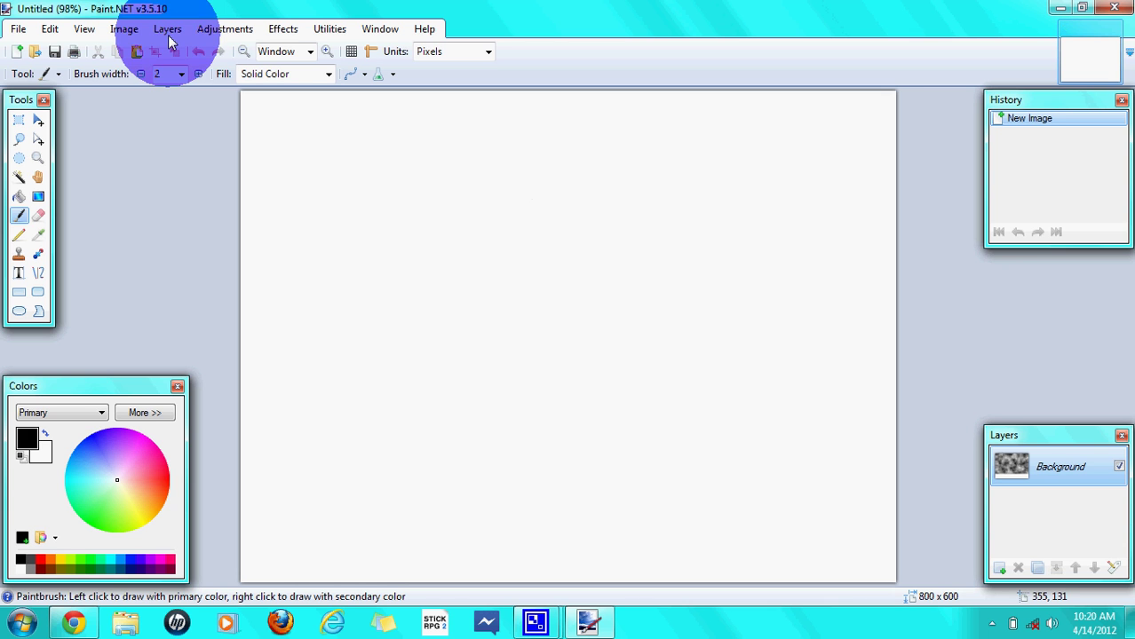
# Create a new blank image 1600 pixels wide and 1600 pixels high.
pyautogui.click(22, 52)
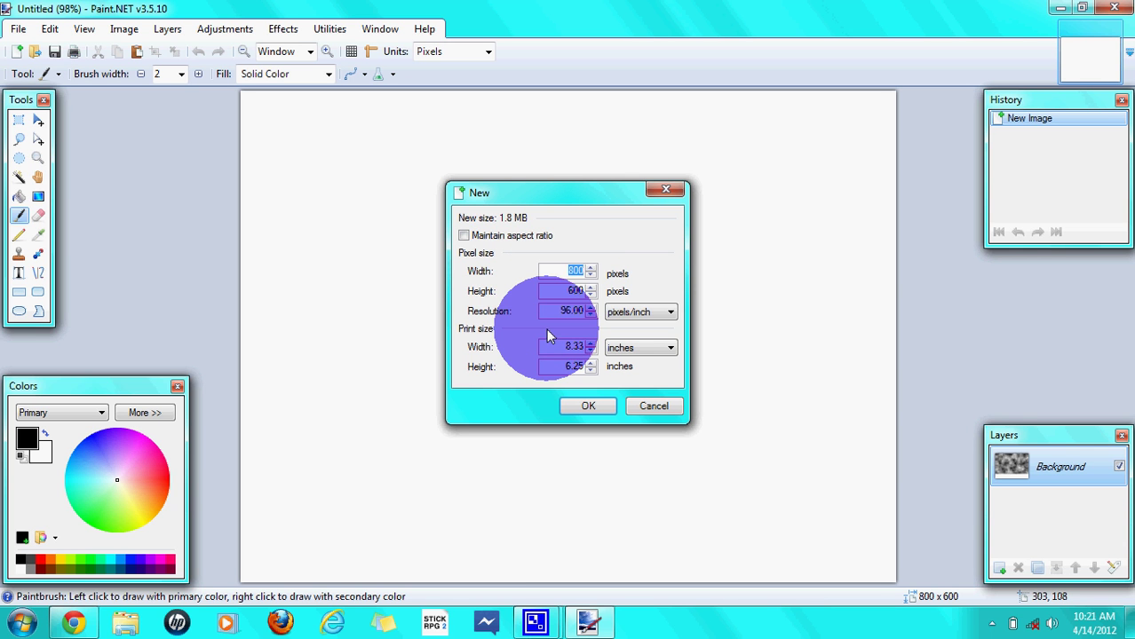
pyautogui.write('1')
pyautogui.write('66')
pyautogui.write('00')
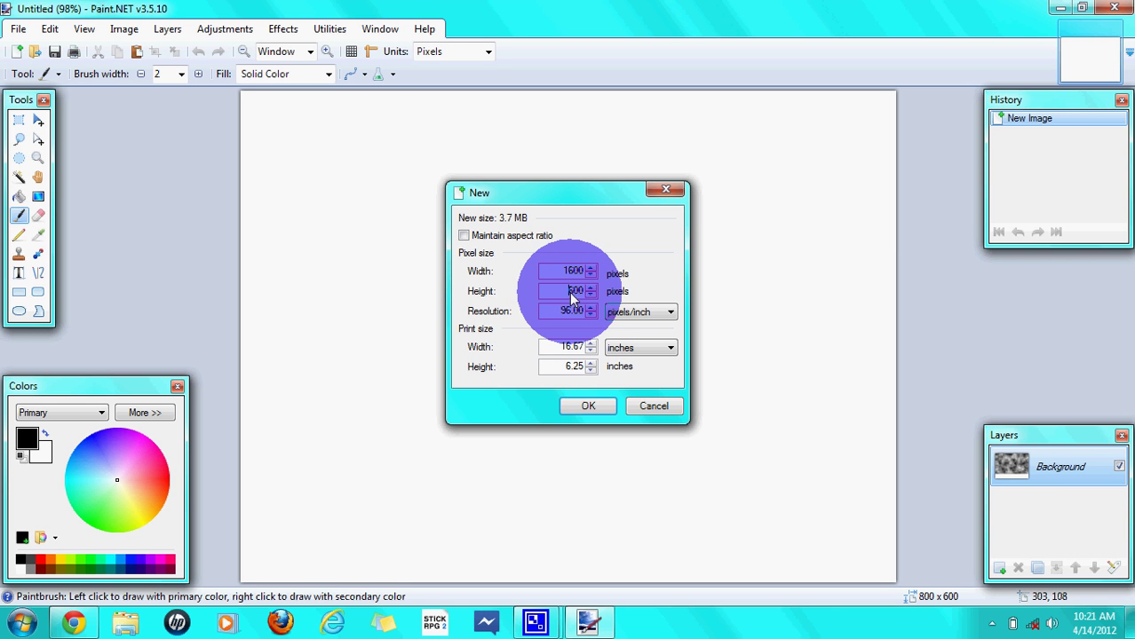
pyautogui.click(573, 293)
pyautogui.write('1')
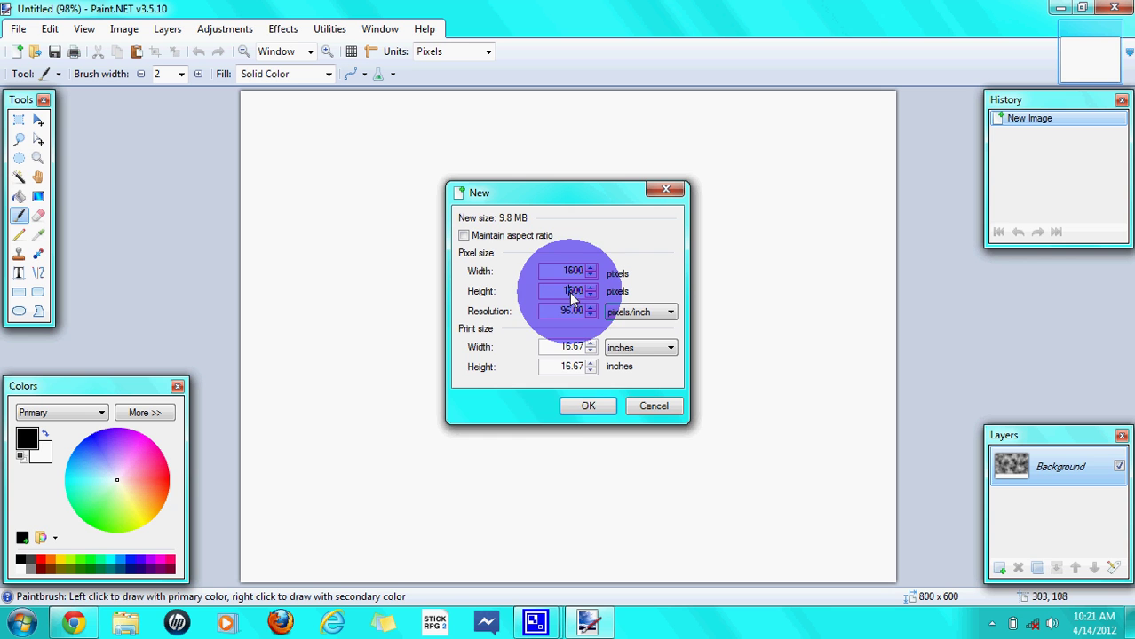
pyautogui.click(589, 407)
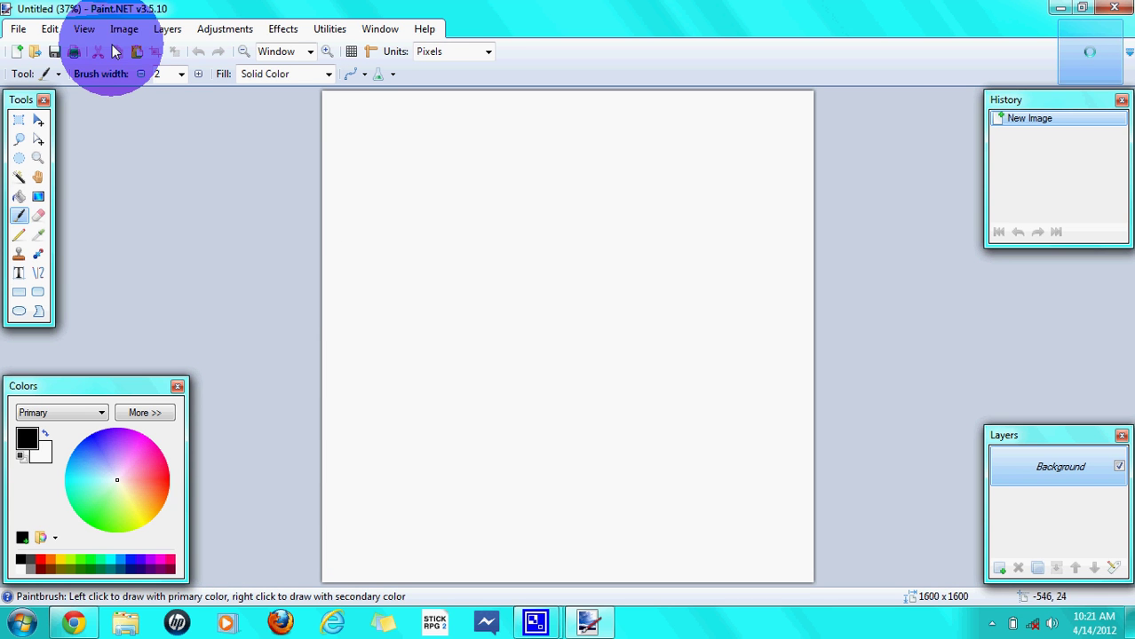
# Render clouds on the background layer with scale 833, roughness 0.73 and Normal blend mode, using a reseeded noise pattern.
pyautogui.click(282, 29)
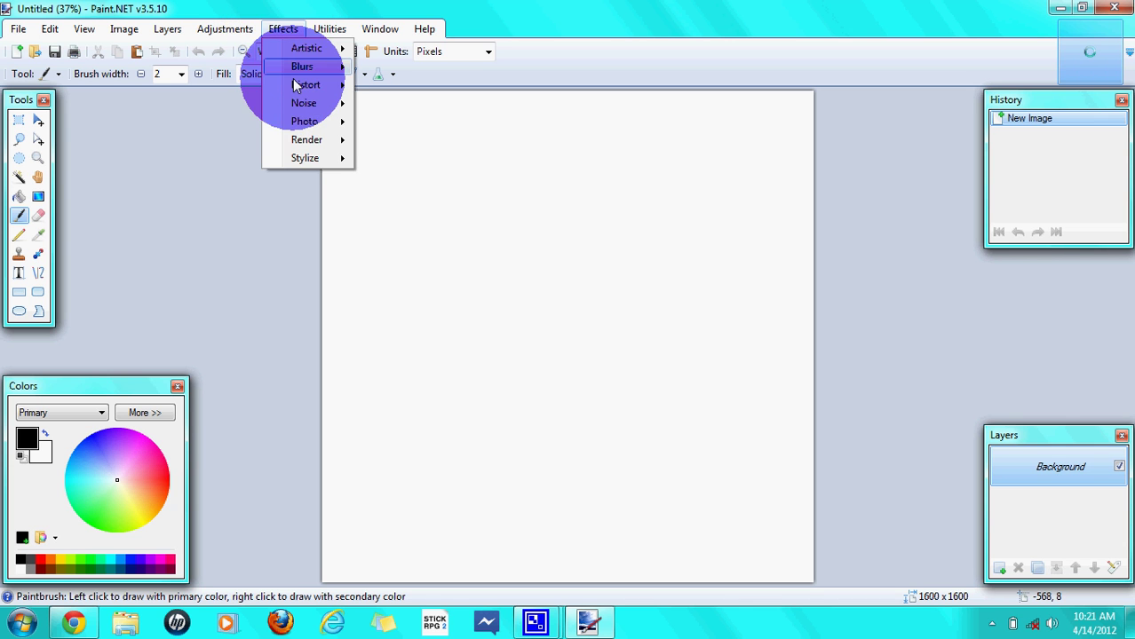
pyautogui.moveTo(319, 142)
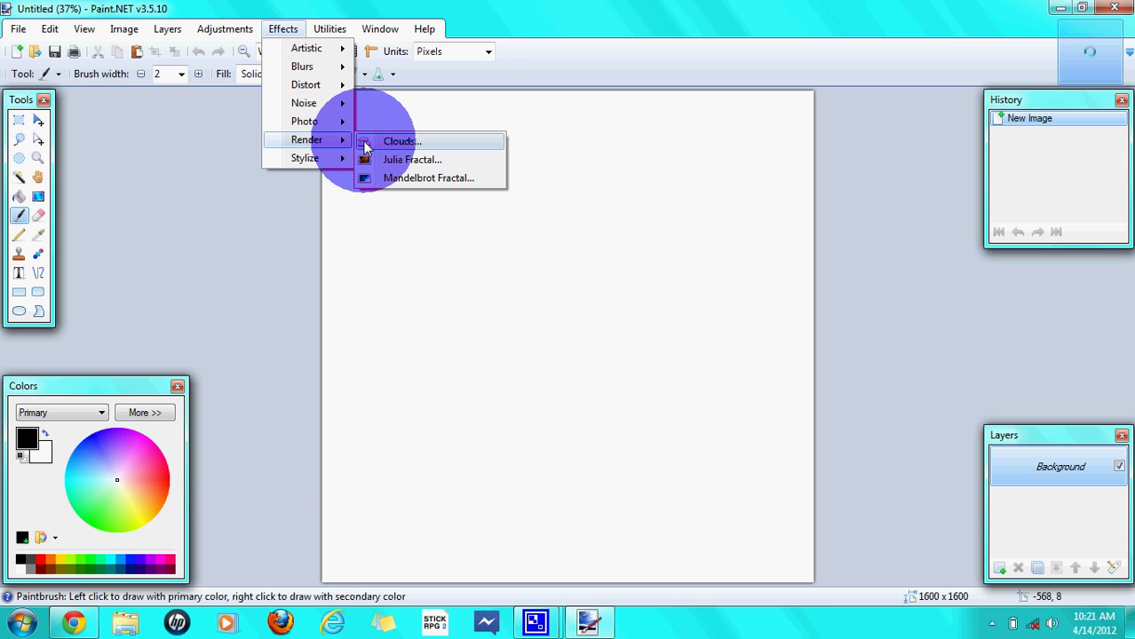
pyautogui.click(362, 140)
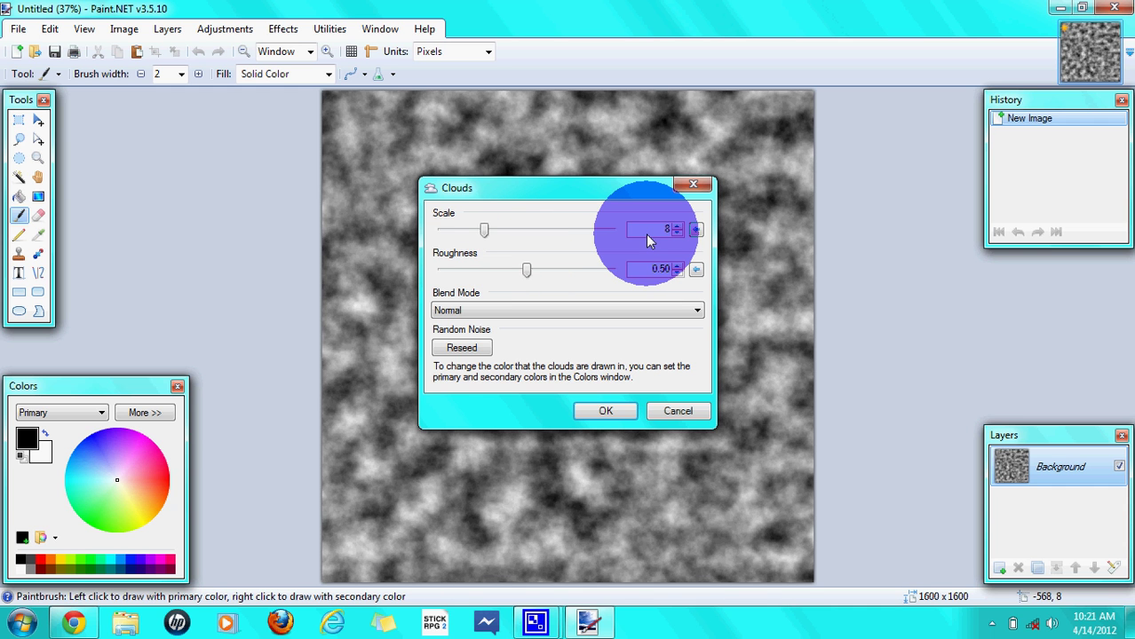
pyautogui.write('33')
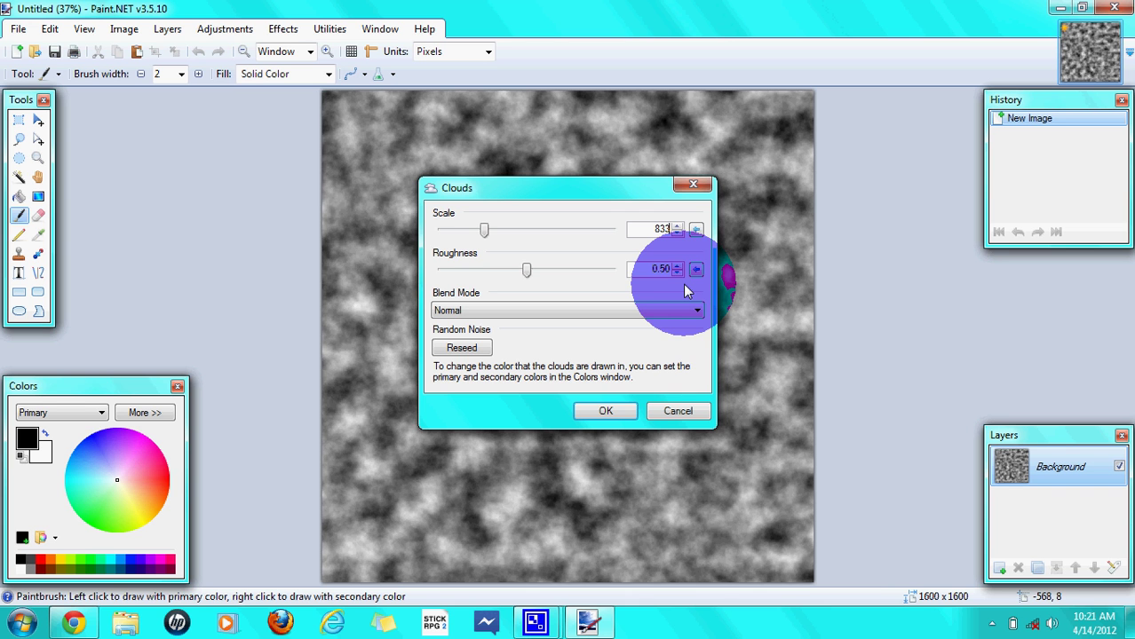
pyautogui.press('BackSpace')
pyautogui.press('BackSpace')
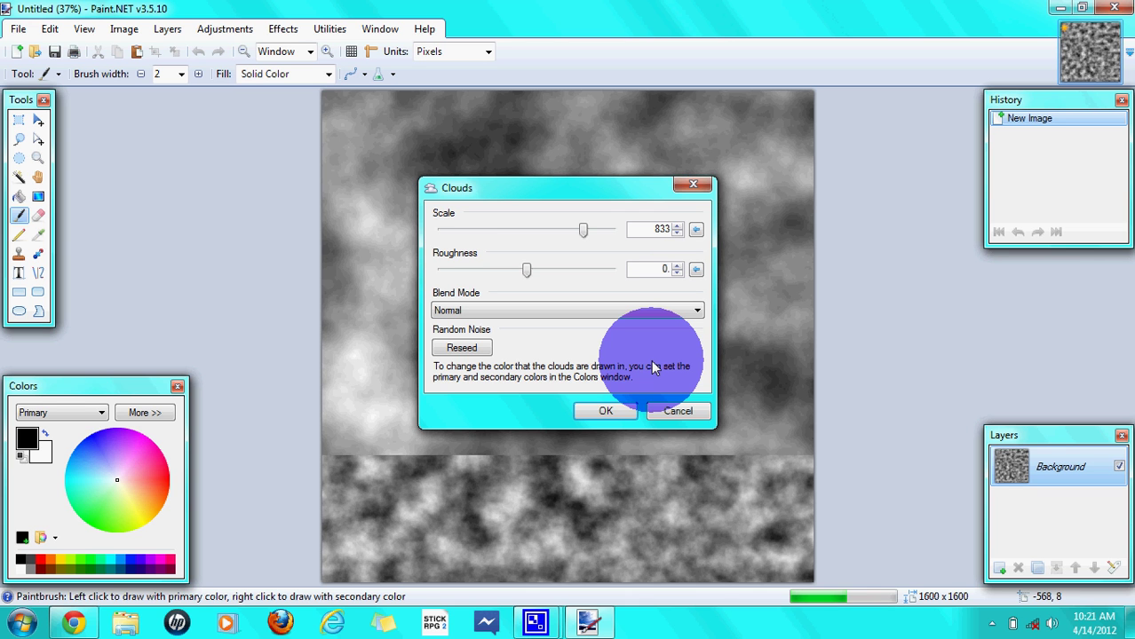
pyautogui.write('73')
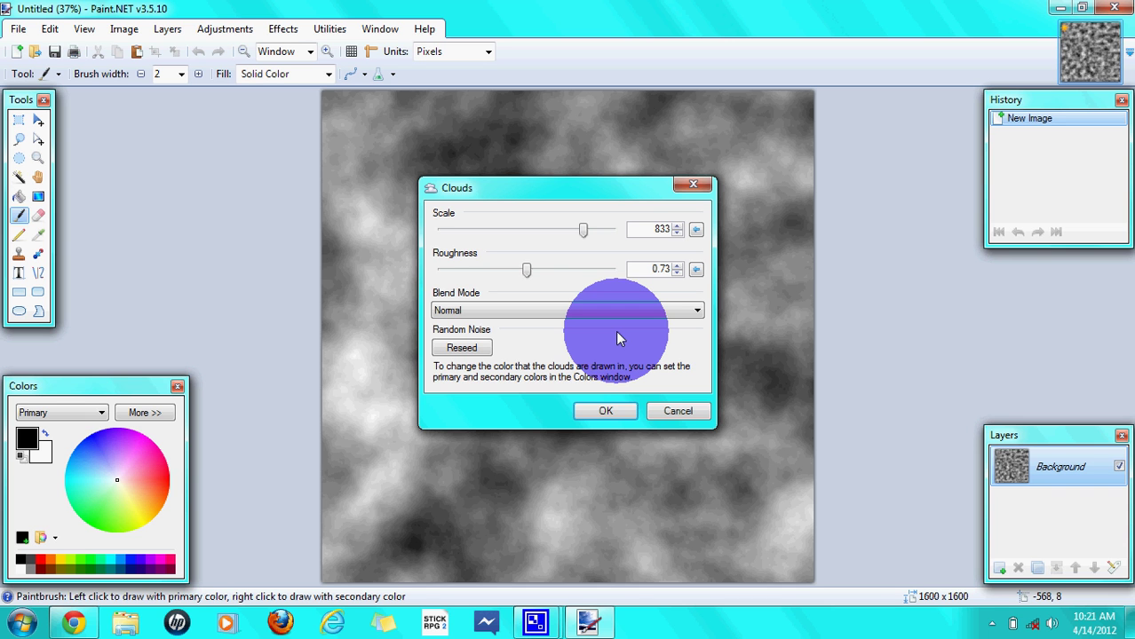
pyautogui.click(605, 411)
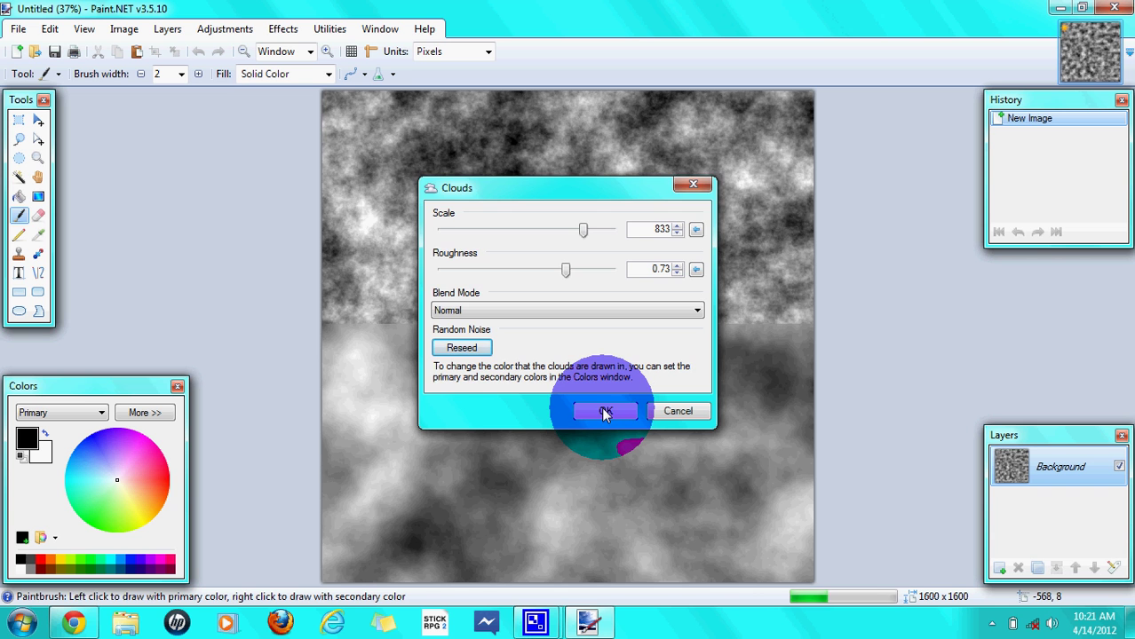
pyautogui.click(607, 412)
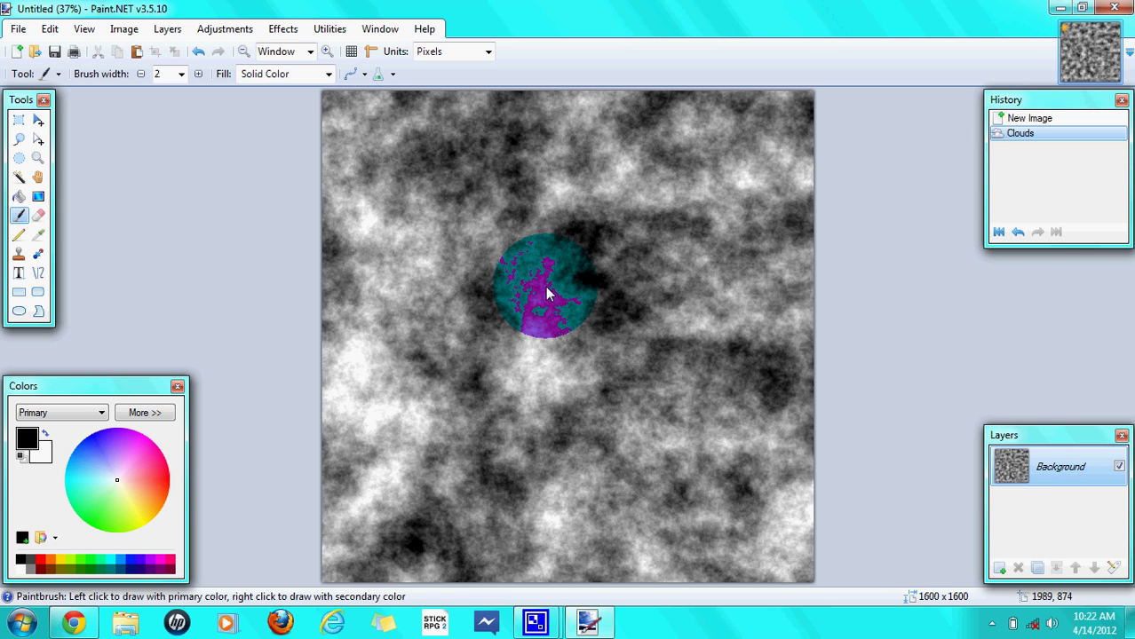
# On a new layer, fill a full-height rectangular selection about 296 pixels wide along the canvas's left edge with black.
pyautogui.click(1000, 570)
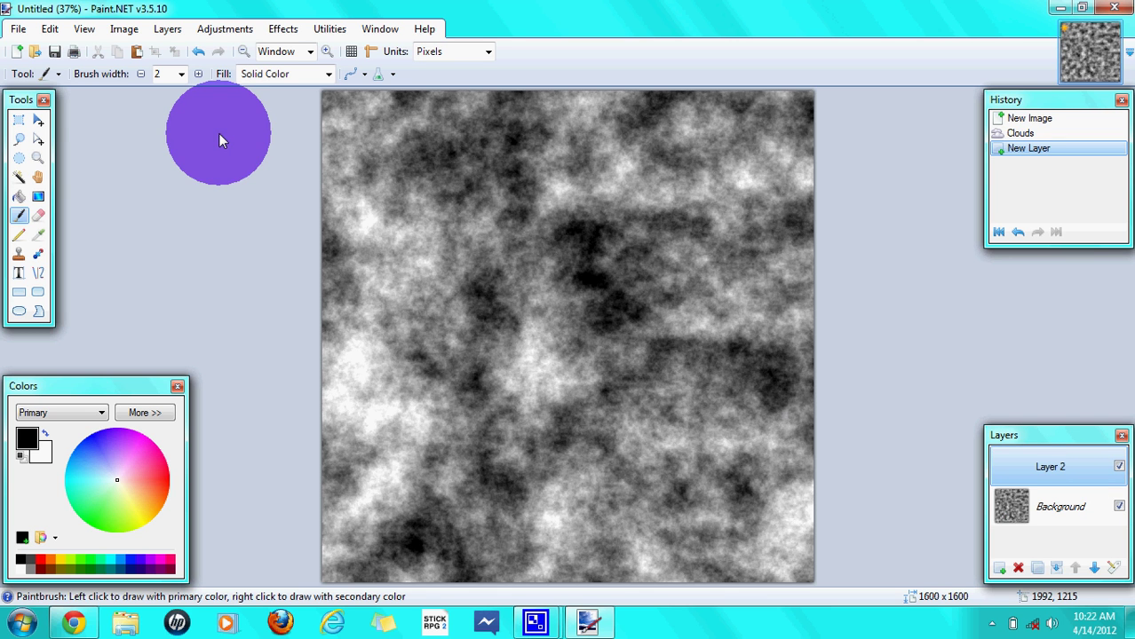
pyautogui.click(19, 122)
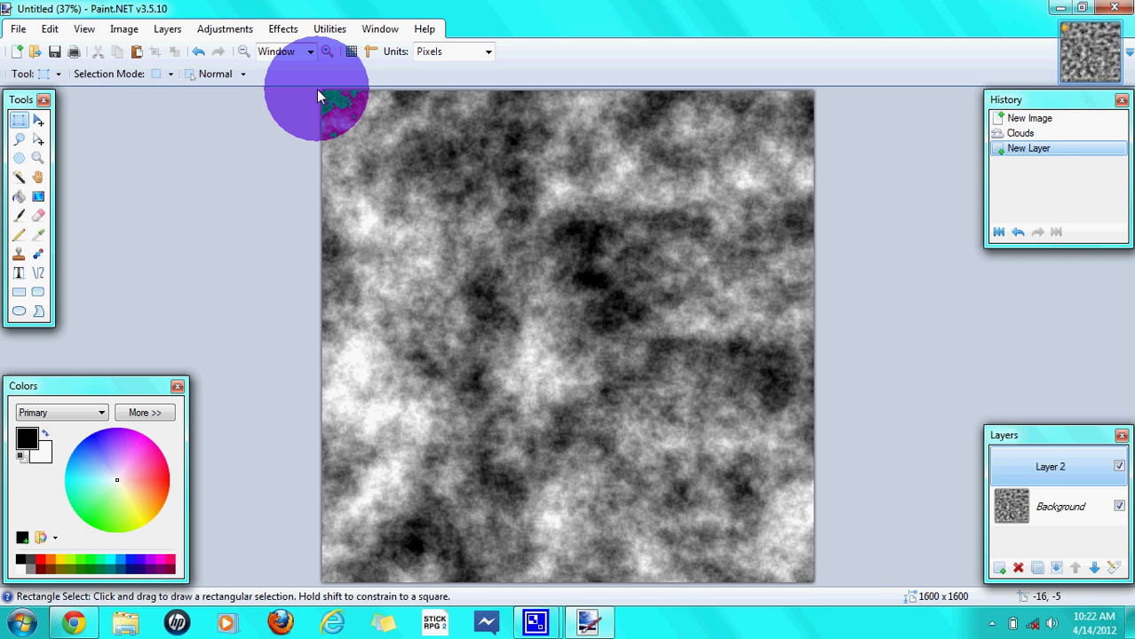
pyautogui.moveTo(320, 87); pyautogui.dragTo(411, 597)
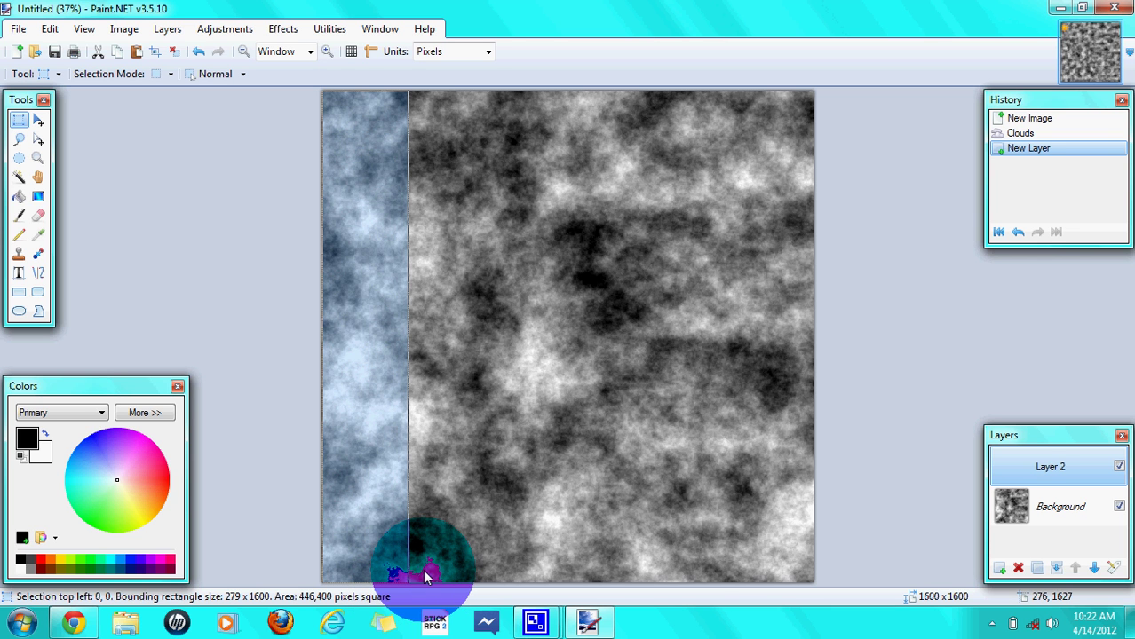
pyautogui.moveTo(414, 581); pyautogui.dragTo(414, 598)
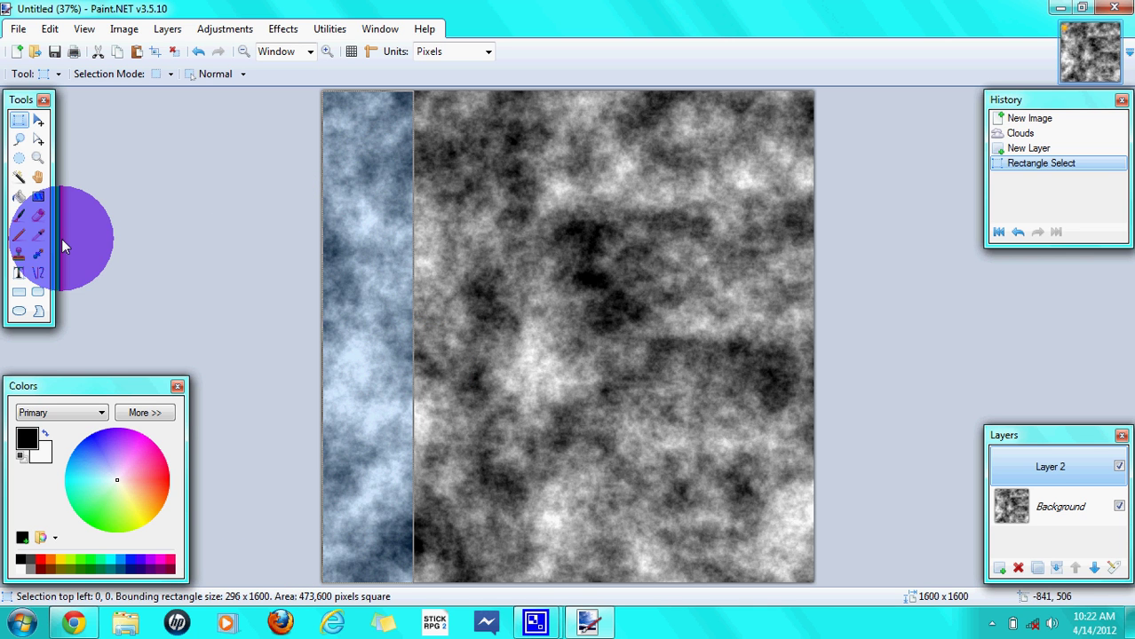
pyautogui.click(21, 199)
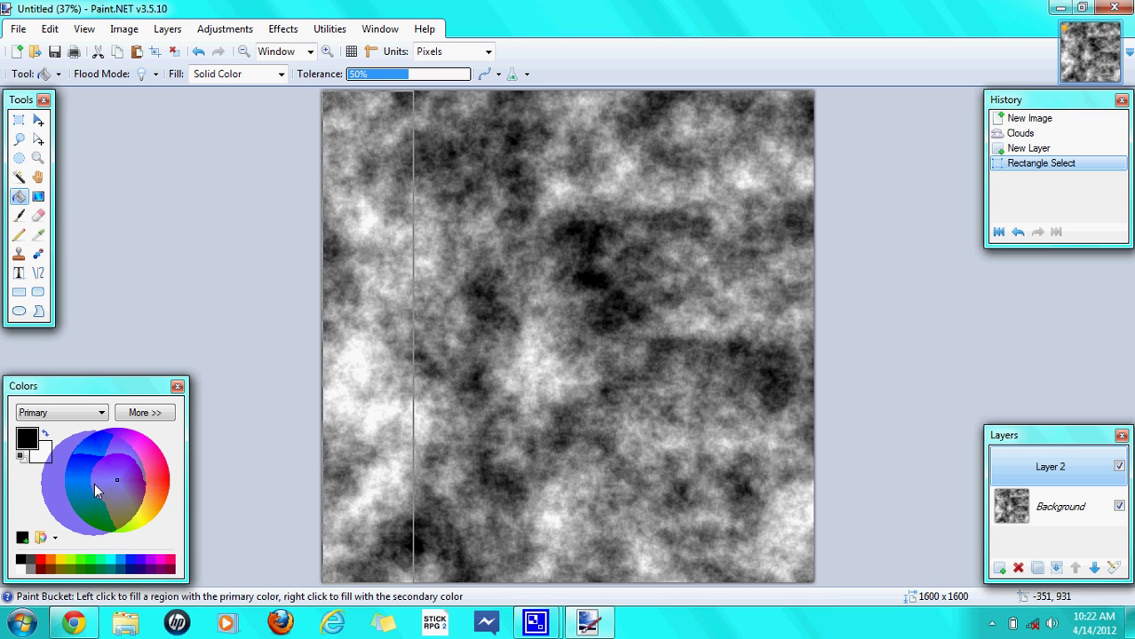
pyautogui.click(372, 280)
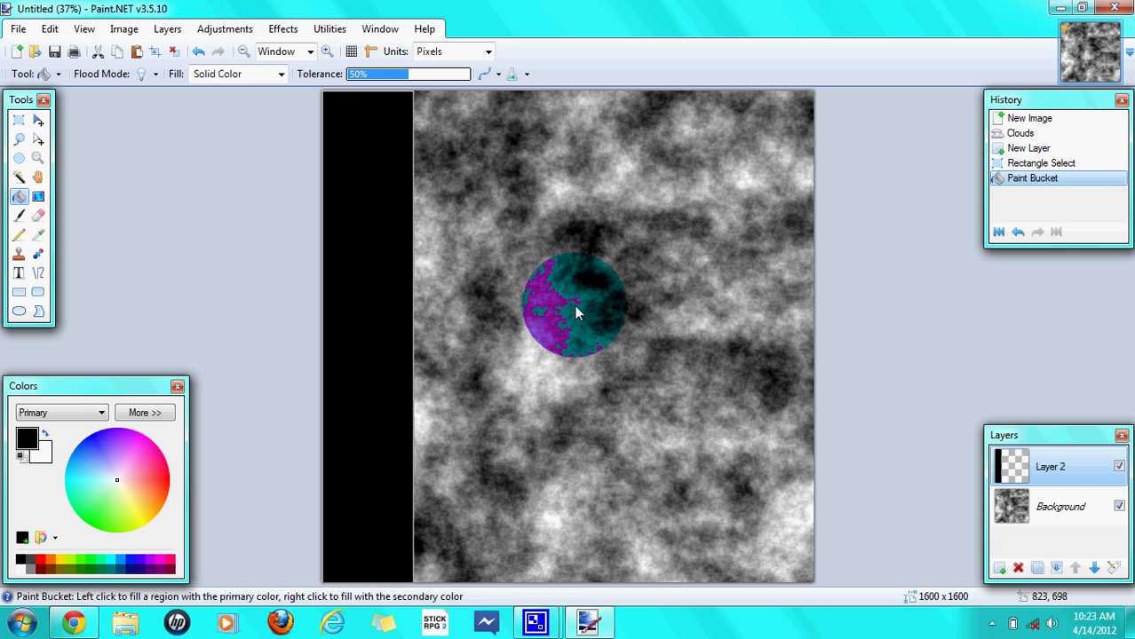
# Try to duplicate the black strip by pasting a copy and repositioning it with Move Selected Pixels.
pyautogui.press('m')
pyautogui.moveTo(574, 305)
pyautogui.mouseDown()
pyautogui.moveTo(344, 221)
pyautogui.moveTo(366, 277)
pyautogui.moveTo(461, 217)
pyautogui.mouseUp()
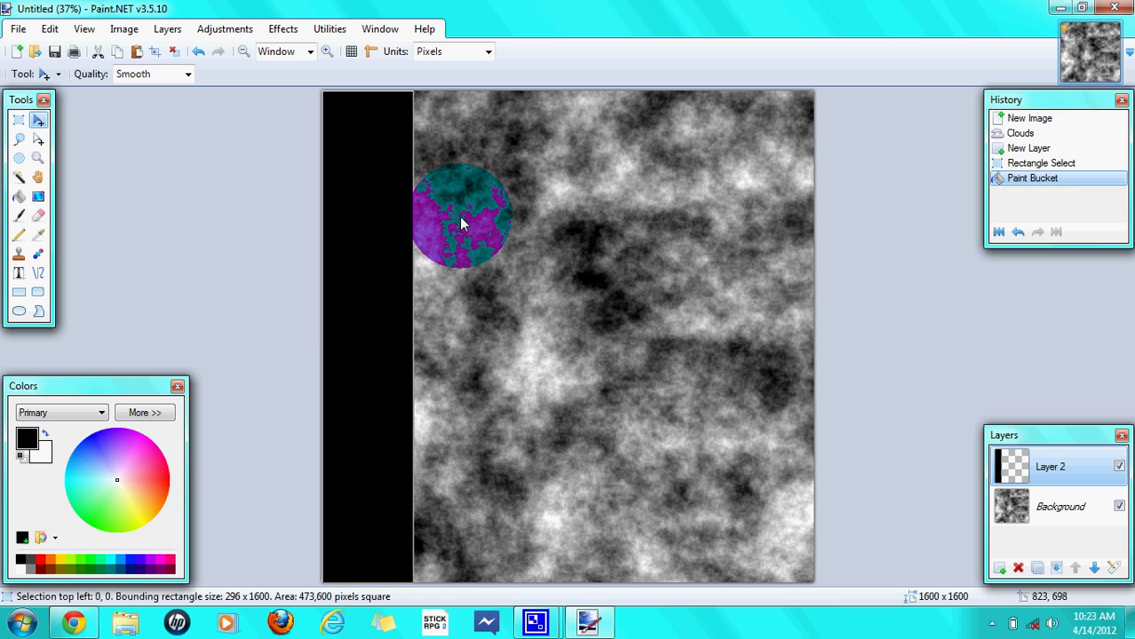
pyautogui.moveTo(461, 224); pyautogui.dragTo(413, 343)
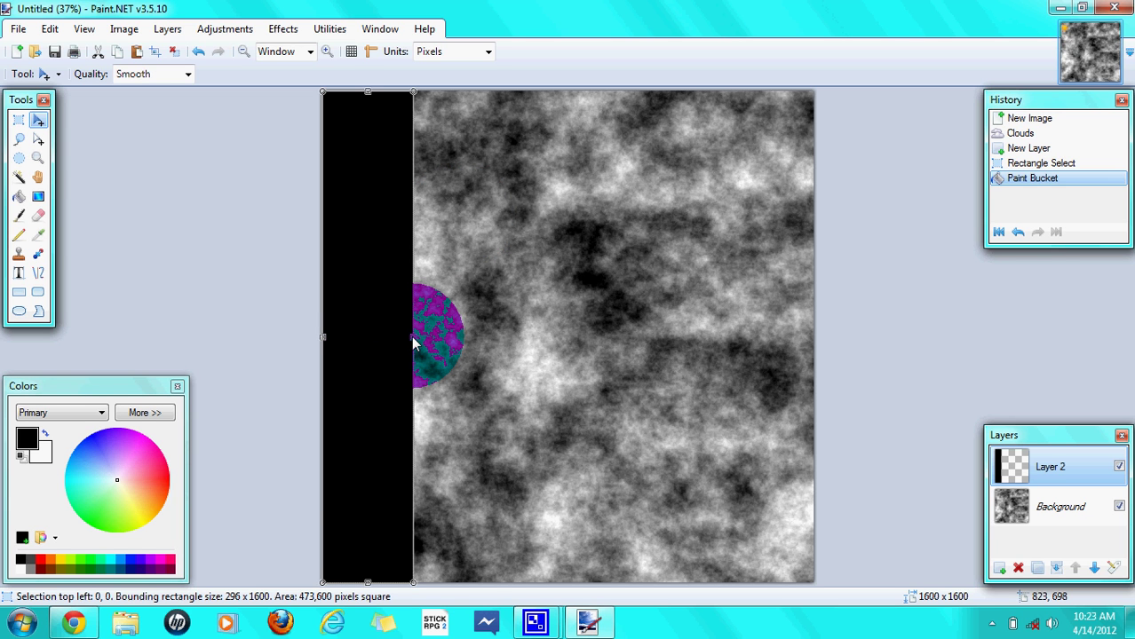
pyautogui.hotkey('ctrl', 'v')
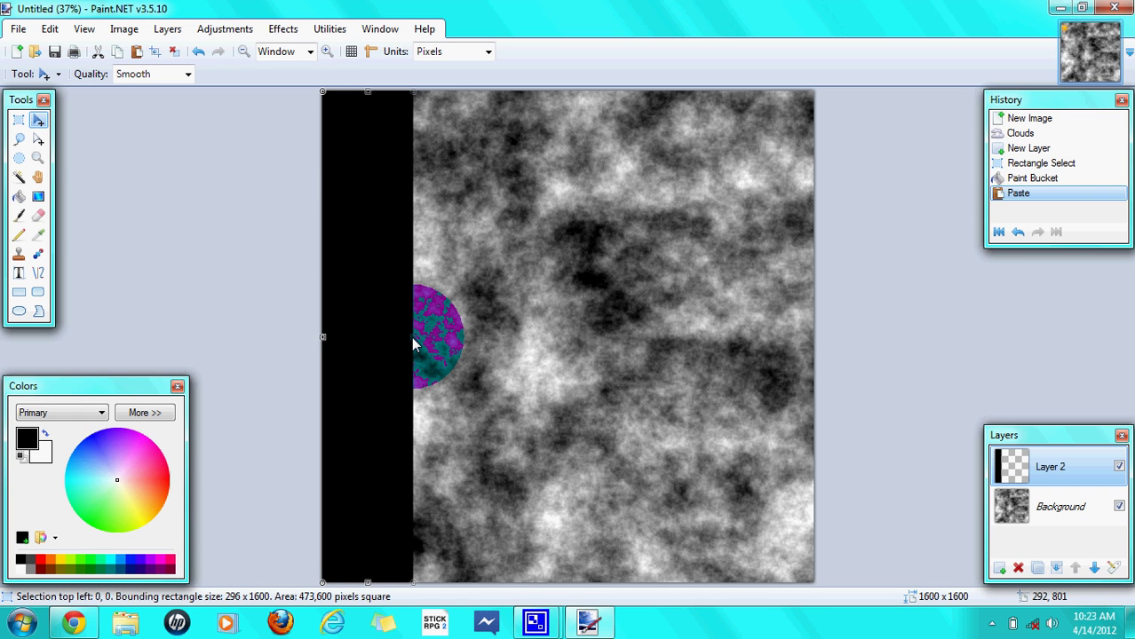
pyautogui.moveTo(413, 340)
pyautogui.mouseDown()
pyautogui.moveTo(767, 318)
pyautogui.moveTo(432, 284)
pyautogui.moveTo(420, 291)
pyautogui.moveTo(443, 344)
pyautogui.moveTo(411, 336)
pyautogui.mouseUp()
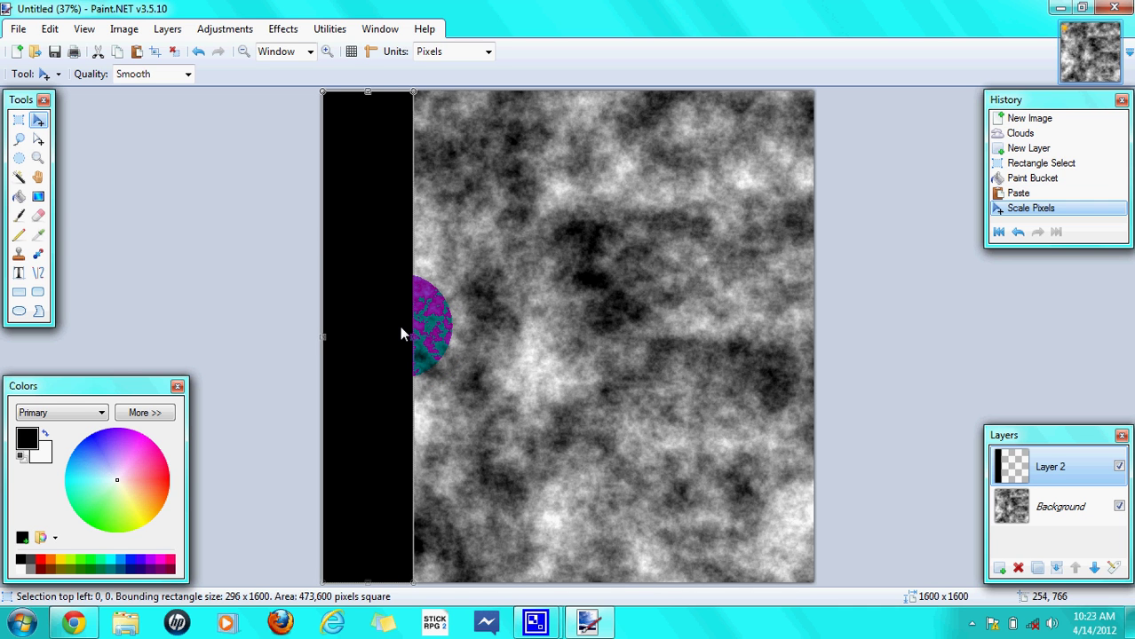
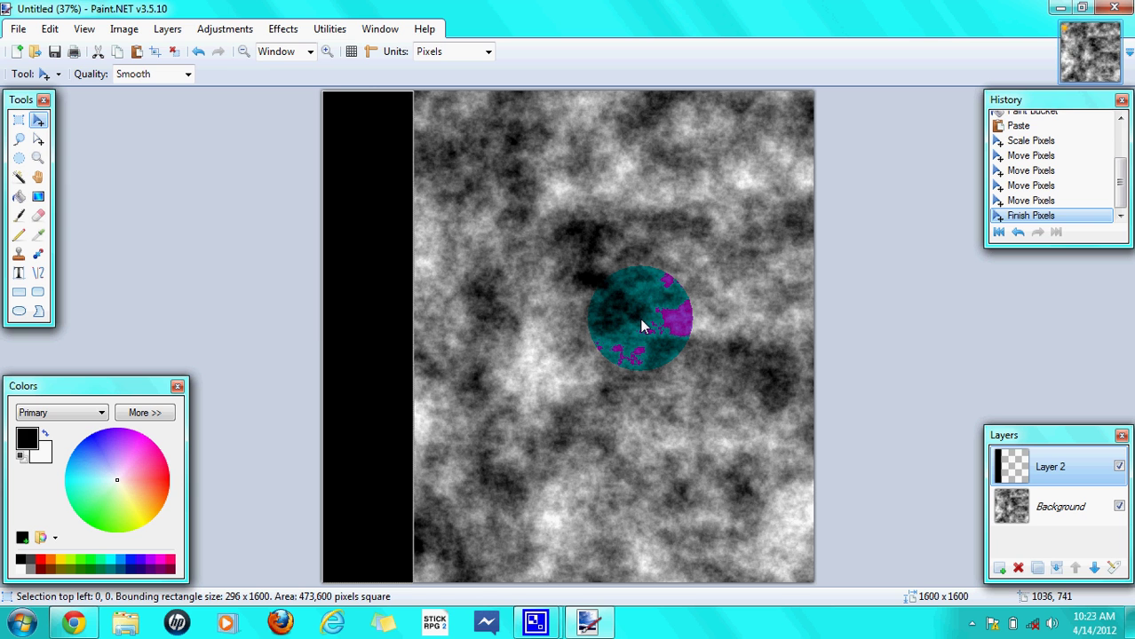
# Paste a copy of the black strip and move it flush against the canvas's right edge.
pyautogui.hotkey('ctrl', 'v')
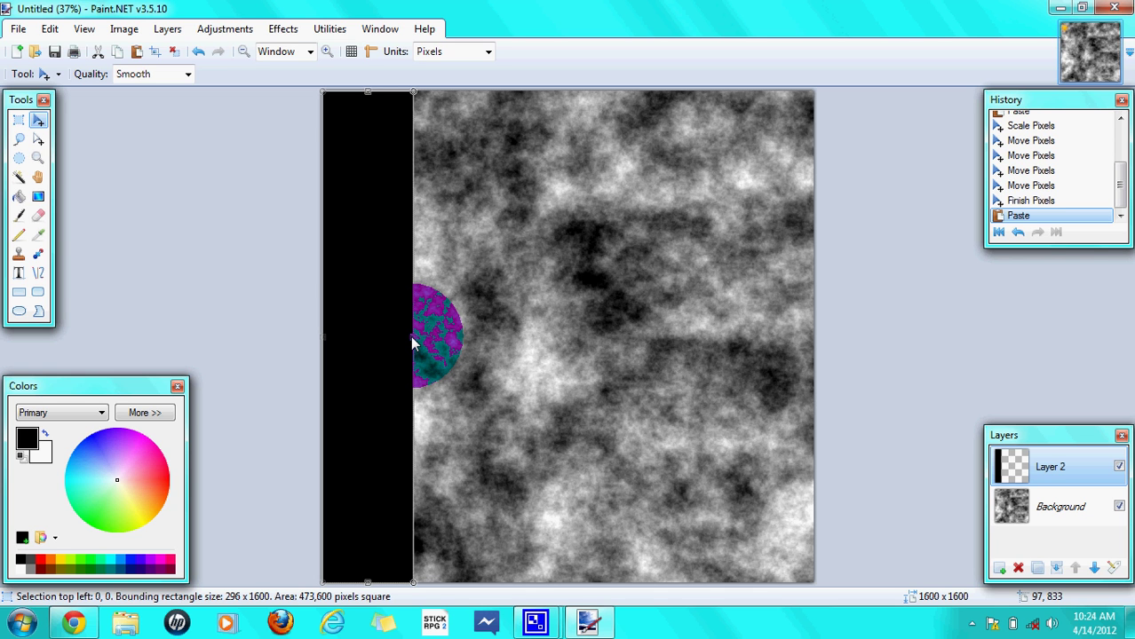
pyautogui.moveTo(410, 336); pyautogui.dragTo(815, 341)
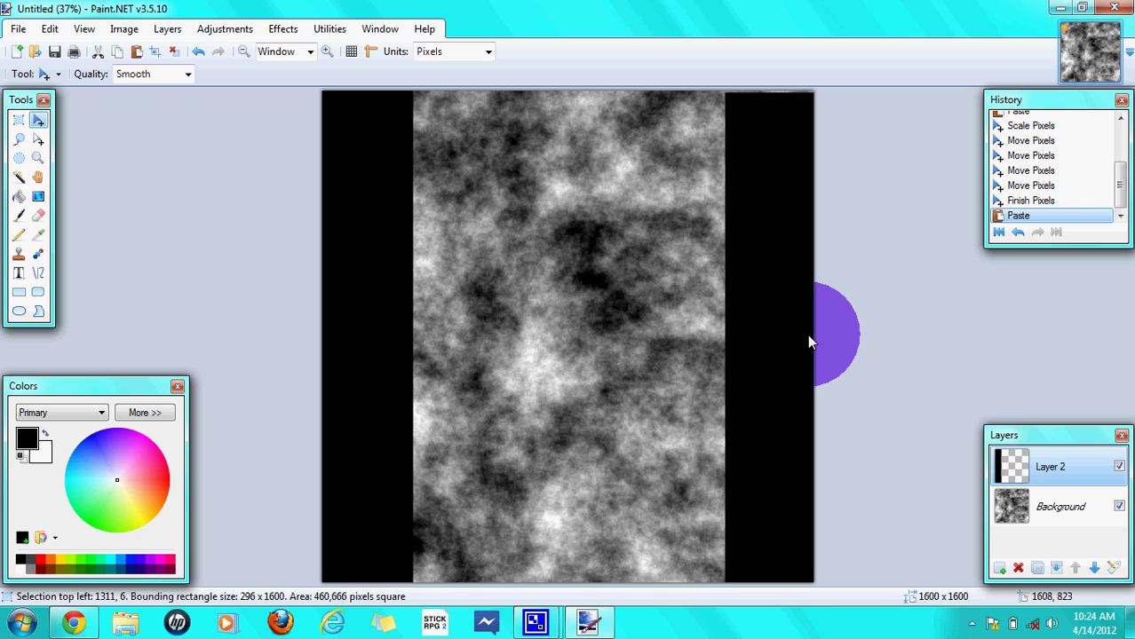
pyautogui.moveTo(807, 333); pyautogui.dragTo(815, 349)
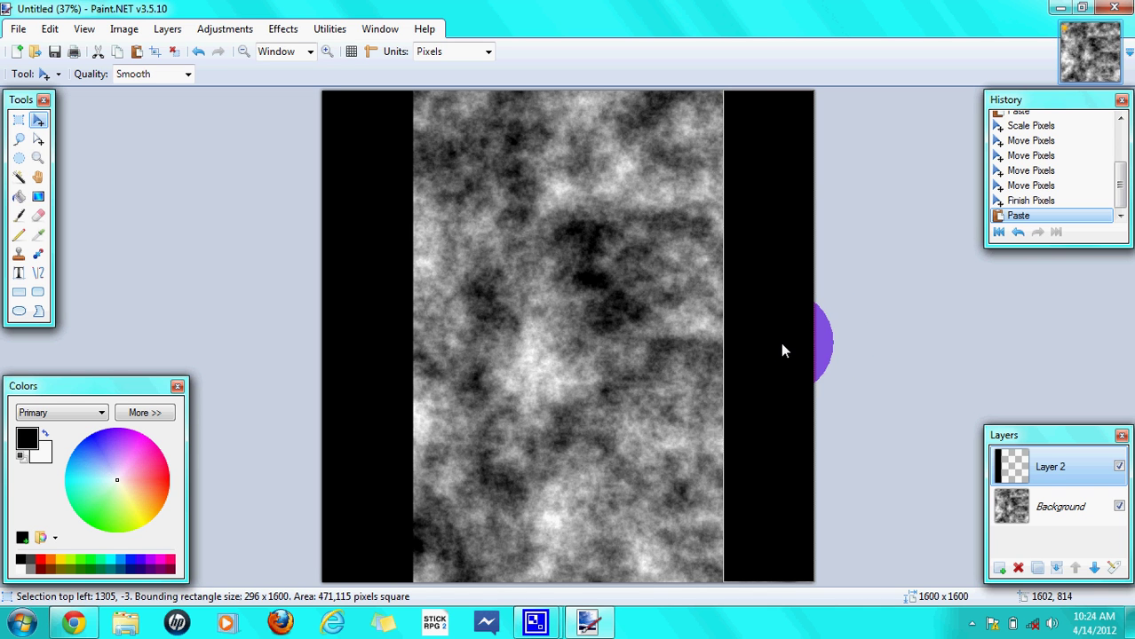
pyautogui.moveTo(747, 355); pyautogui.dragTo(732, 356)
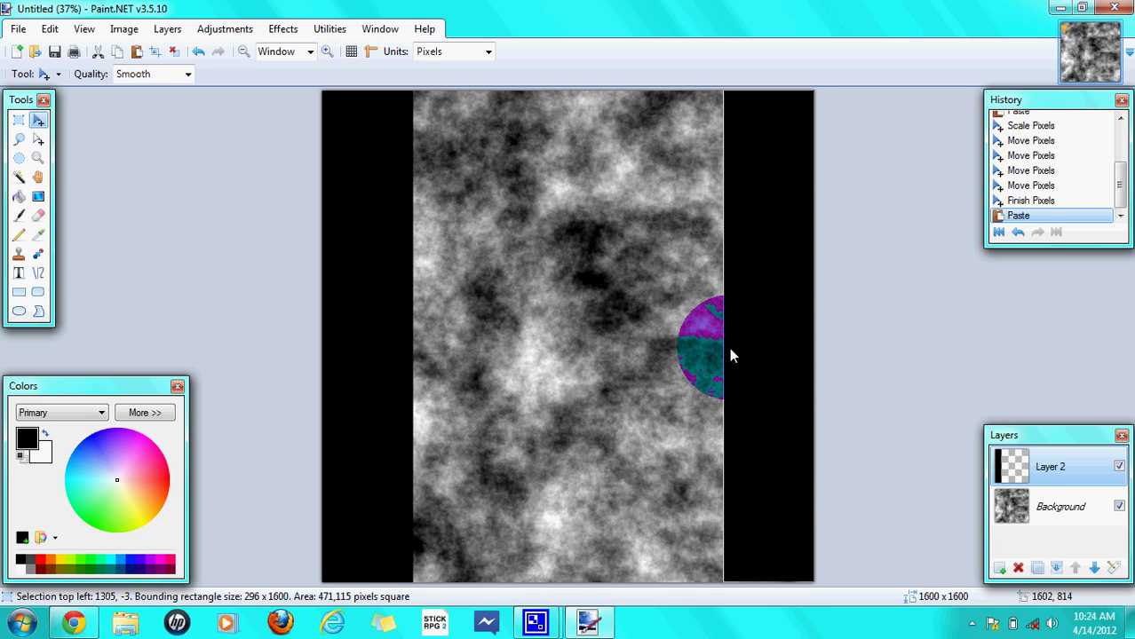
pyautogui.moveTo(730, 355); pyautogui.dragTo(997, 561)
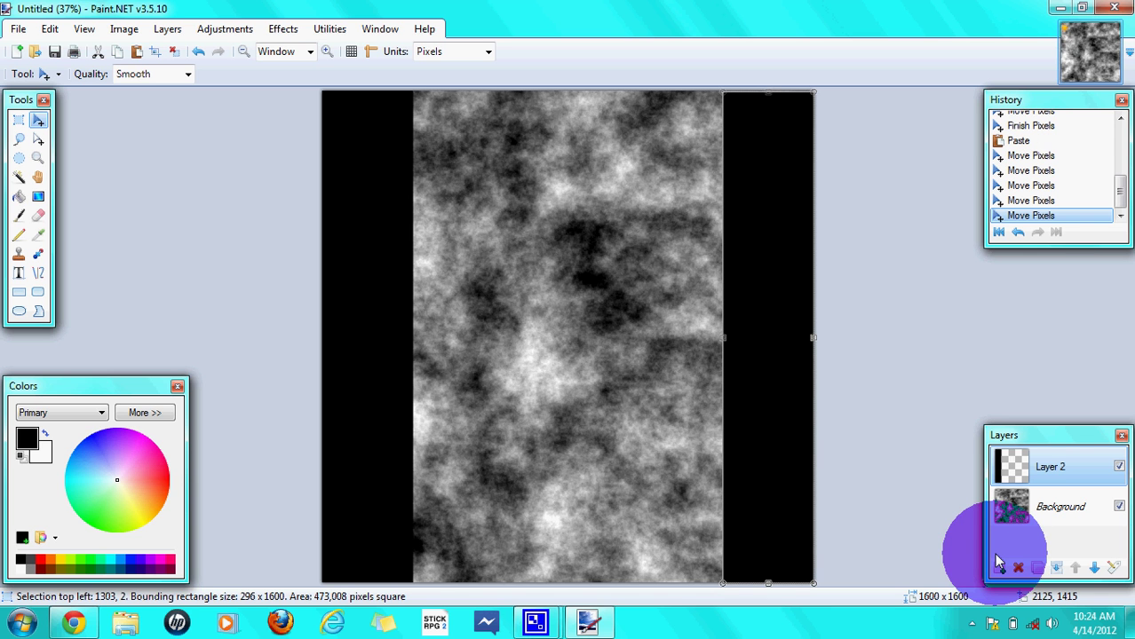
# Add a new layer above the black strips and make a rectangular selection covering the whole canvas.
pyautogui.click(997, 565)
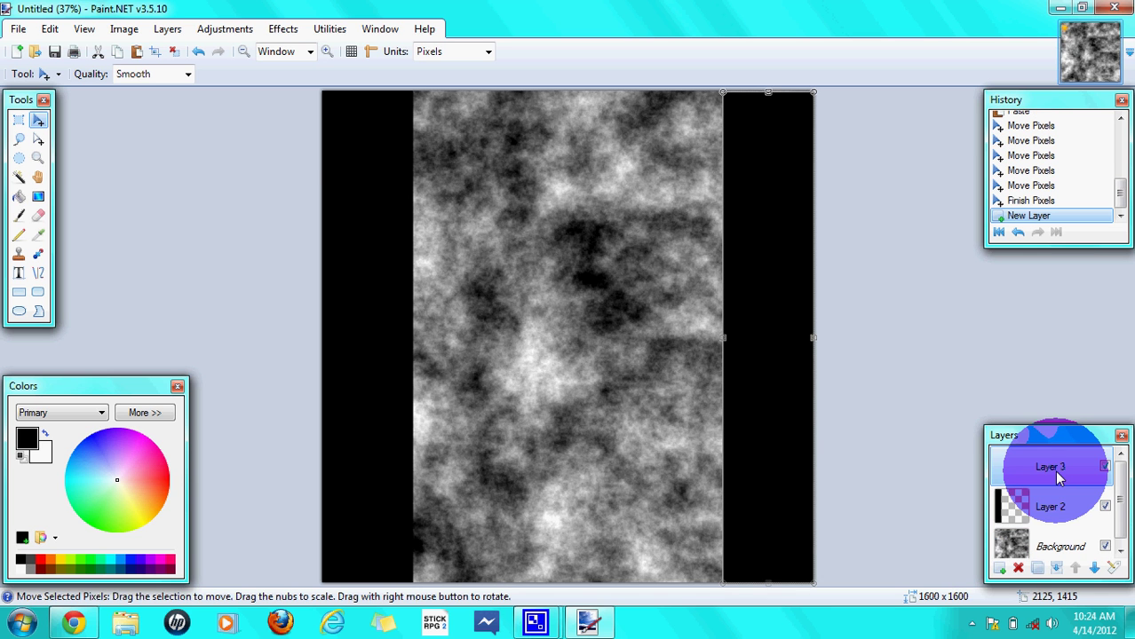
pyautogui.moveTo(1056, 478); pyautogui.dragTo(13, 115)
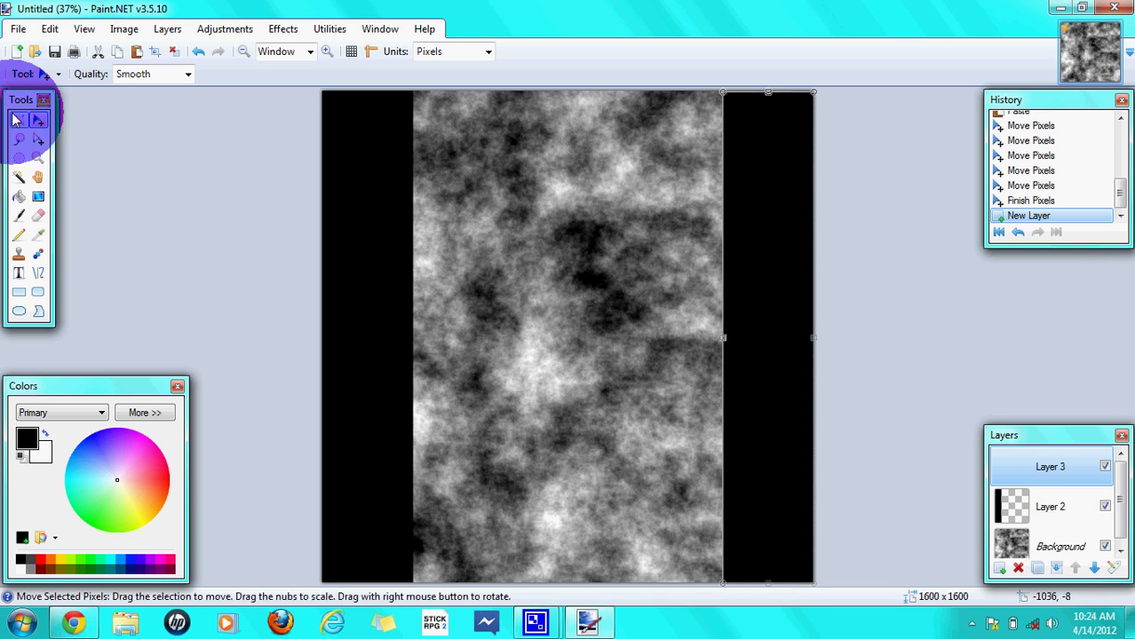
pyautogui.click(16, 119)
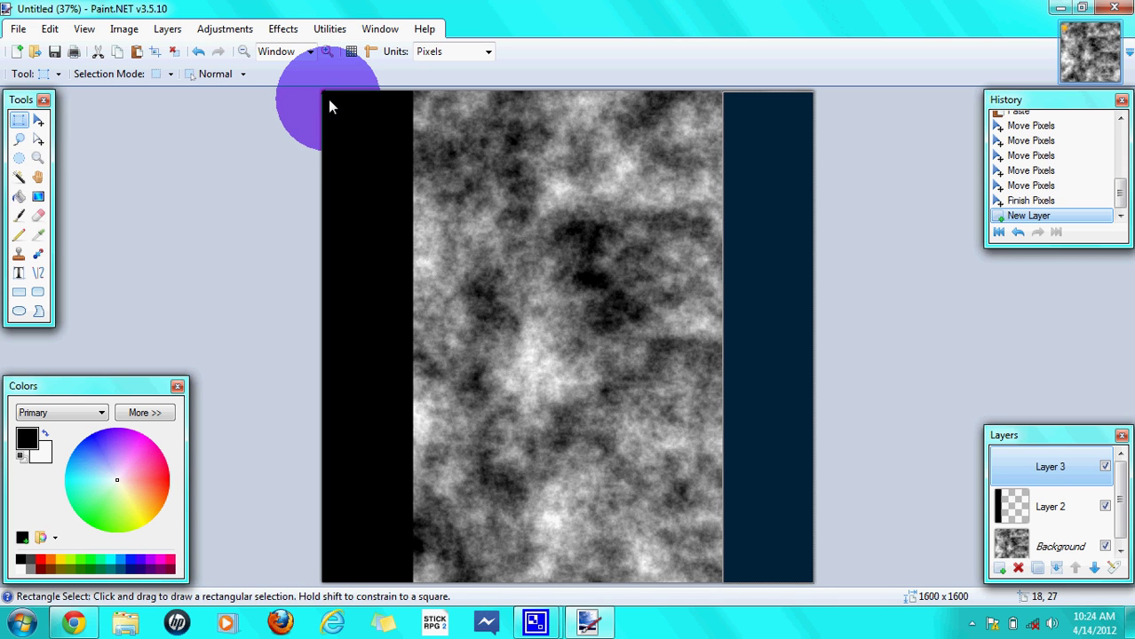
pyautogui.moveTo(321, 98); pyautogui.dragTo(828, 484)
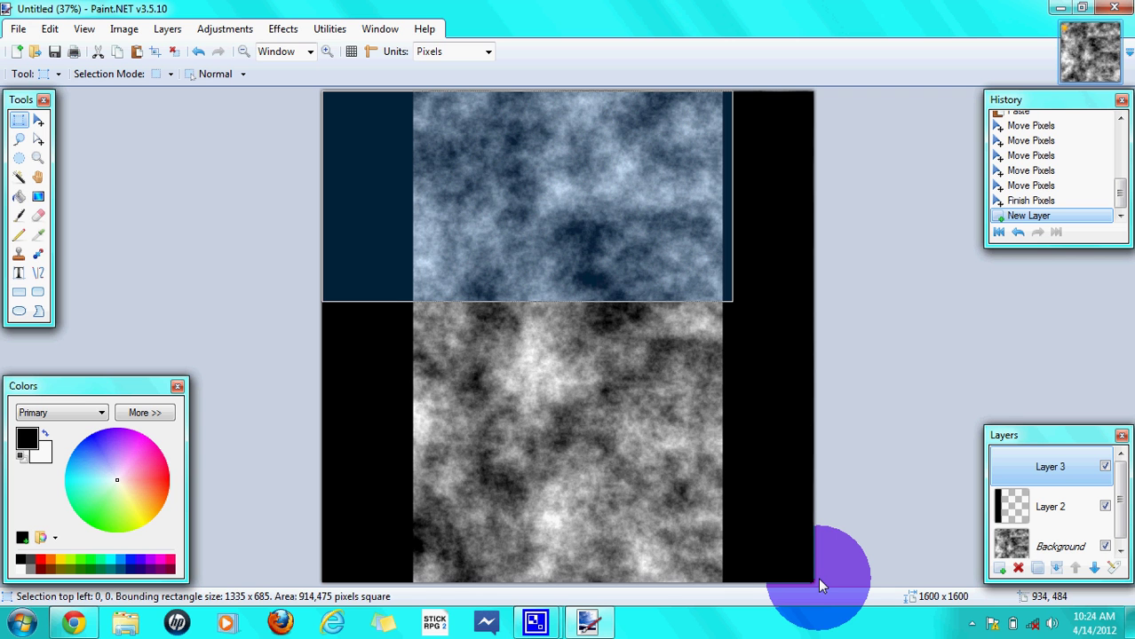
pyautogui.moveTo(817, 580); pyautogui.dragTo(818, 581)
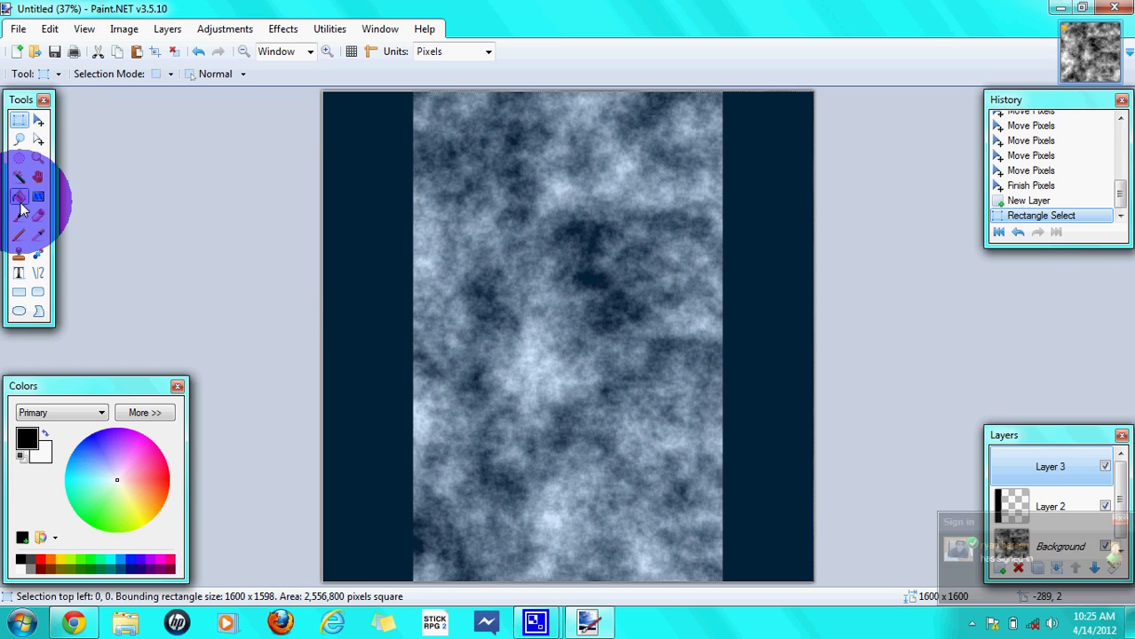
# Set the Text tool's font to AR DESTINE at size 200.
pyautogui.click(17, 276)
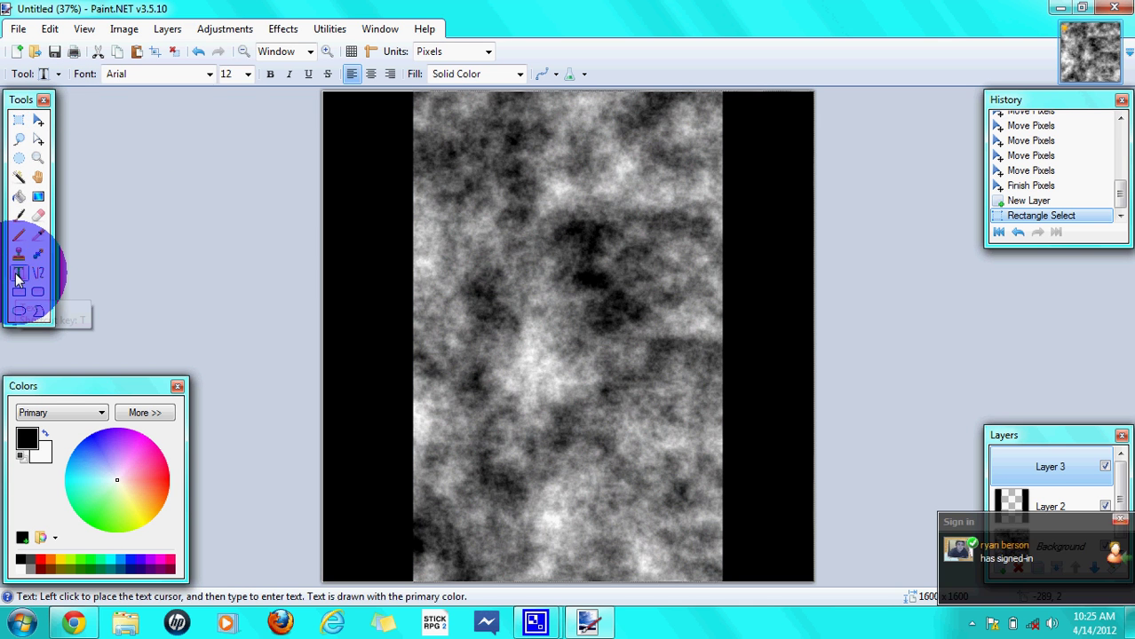
pyautogui.click(211, 75)
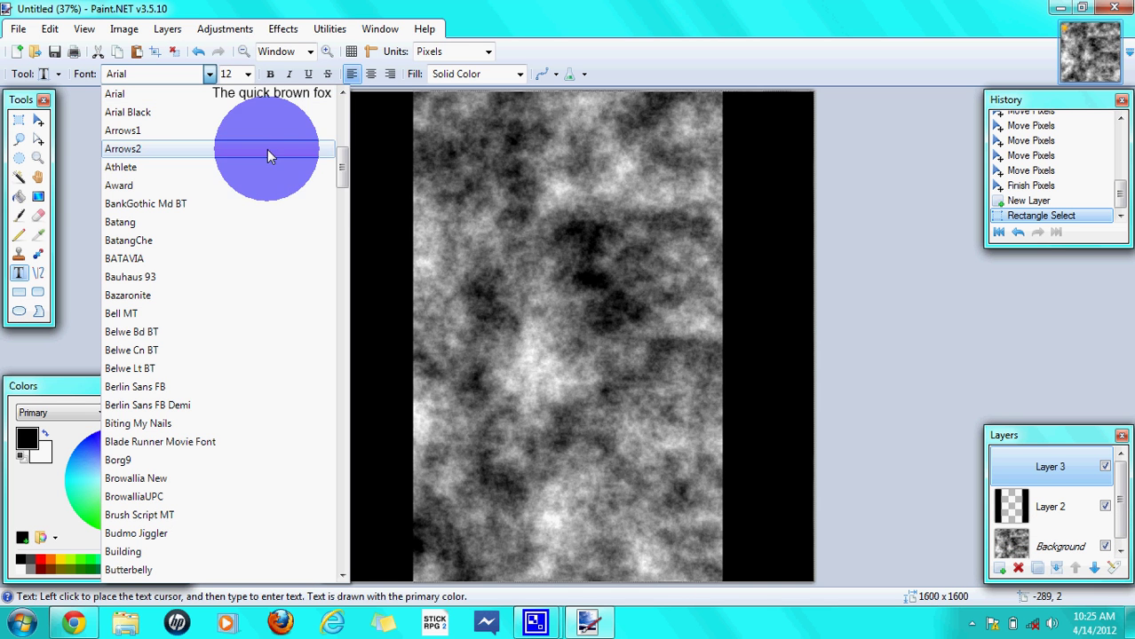
pyautogui.scroll(3, 314, 144)
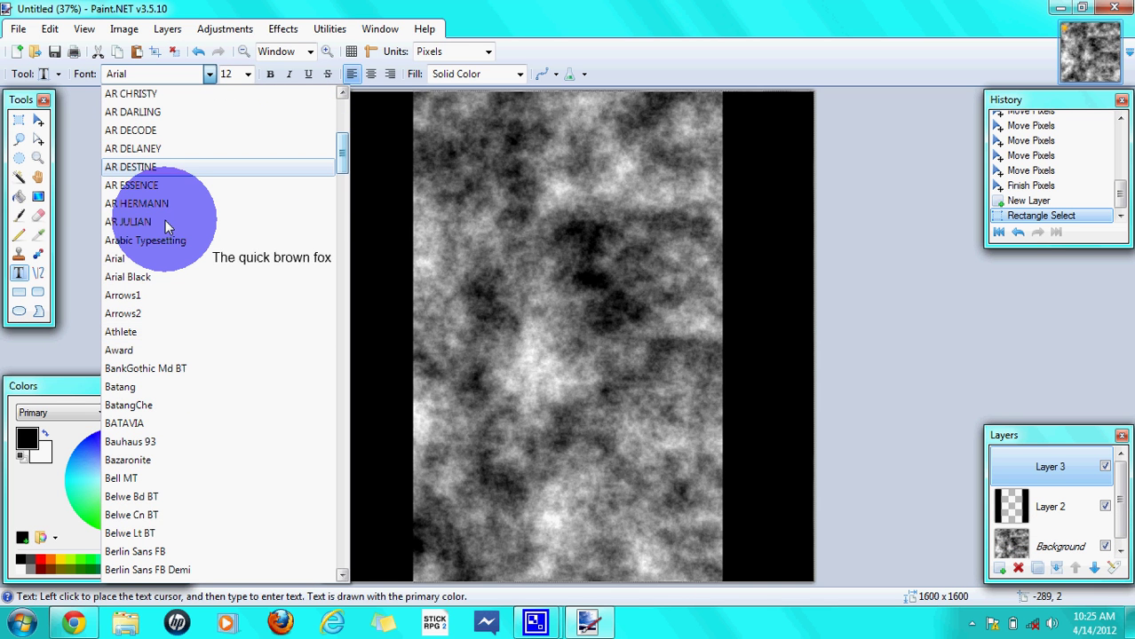
pyautogui.click(131, 167)
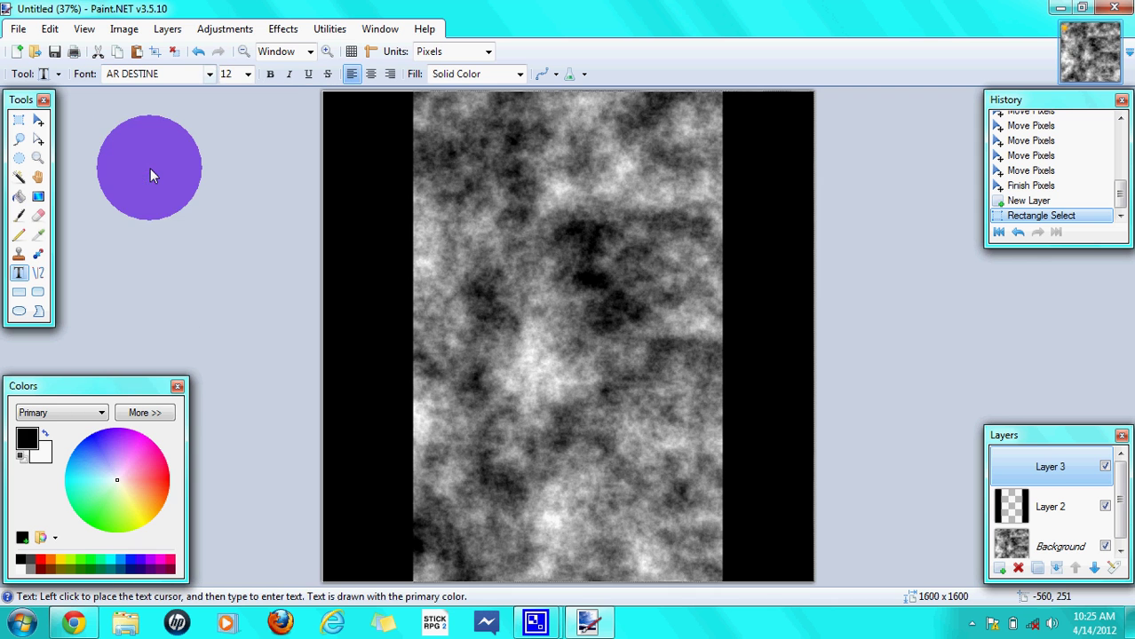
pyautogui.click(248, 73)
pyautogui.click(237, 77)
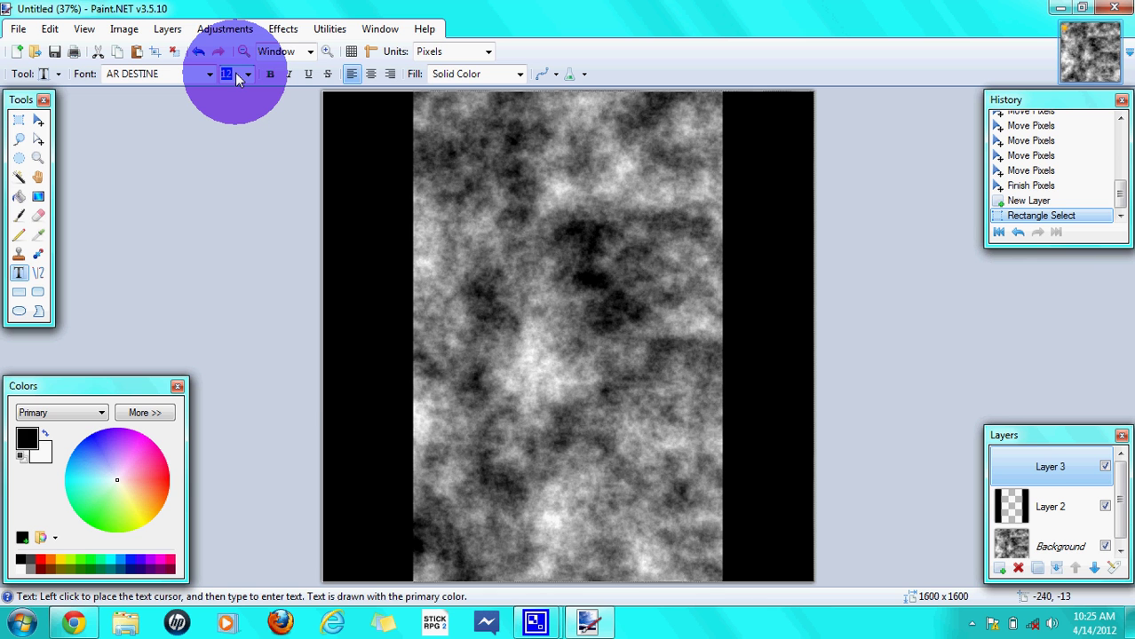
# Clear the selection and write "BiscuitBoss1" in white on the new layer, positioned to span the canvas width.
pyautogui.click(404, 284)
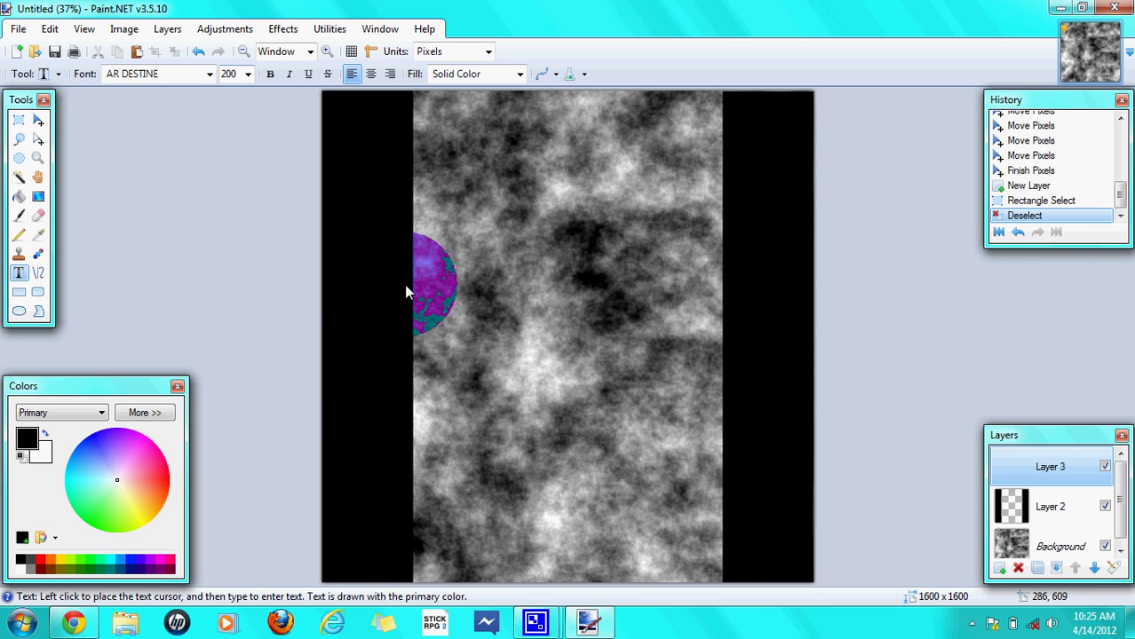
pyautogui.moveTo(404, 284); pyautogui.dragTo(371, 318)
pyautogui.click(372, 320)
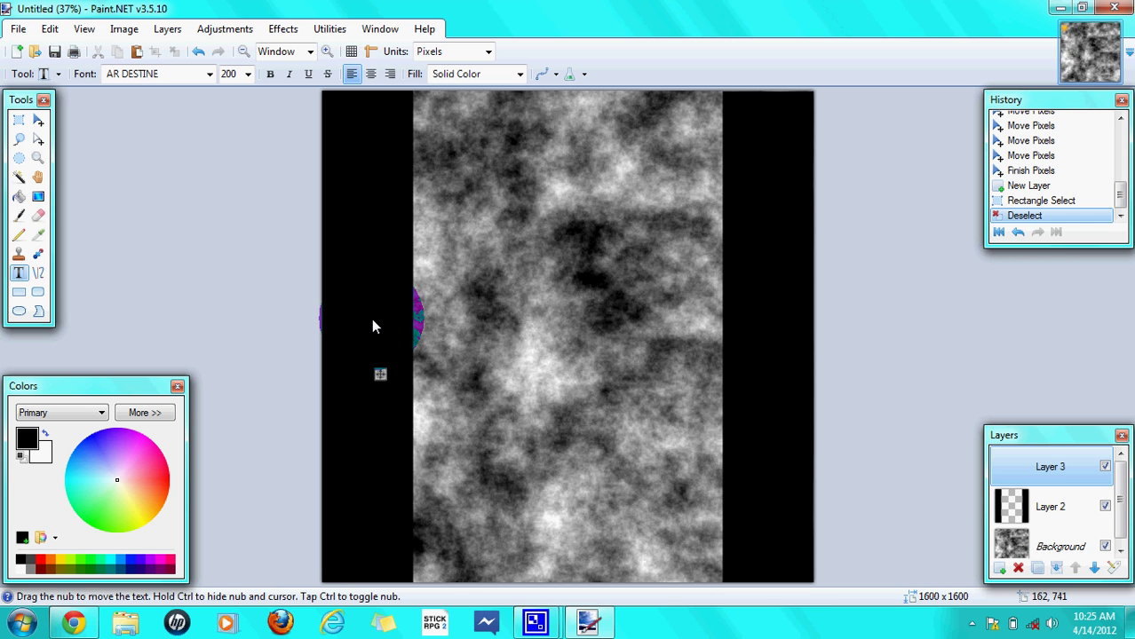
pyautogui.click(21, 569)
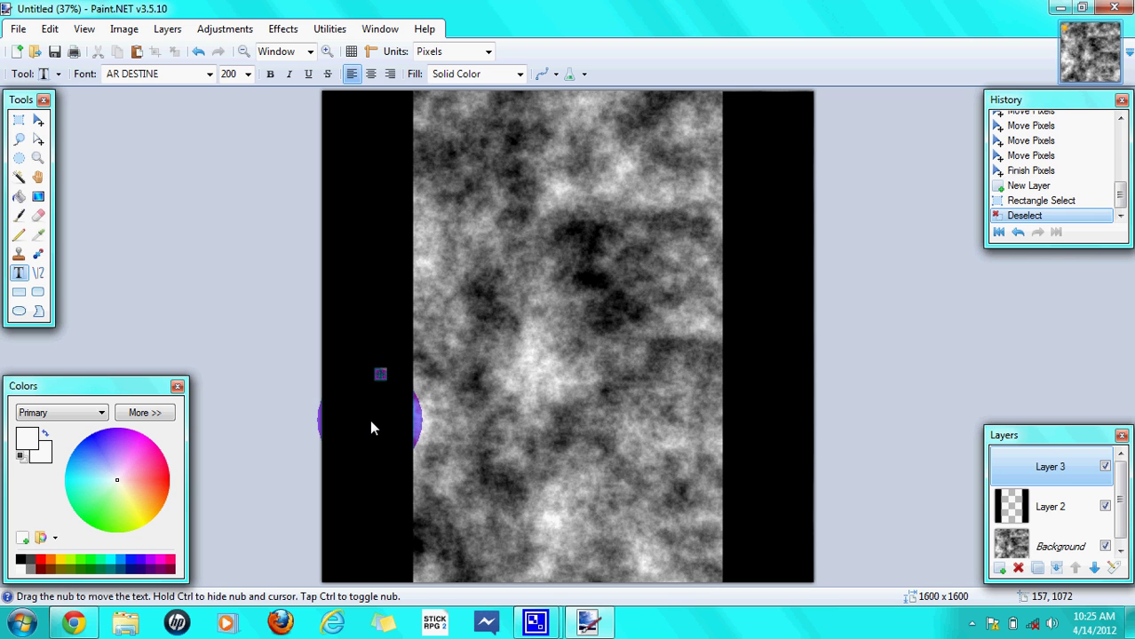
pyautogui.write('Bi')
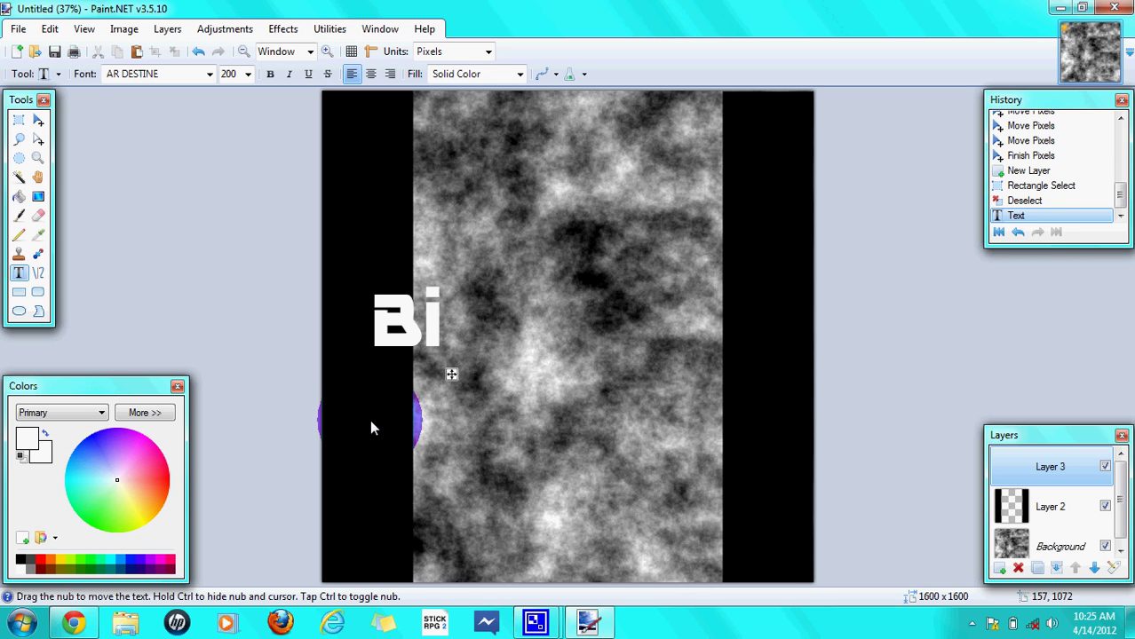
pyautogui.write('scuitB')
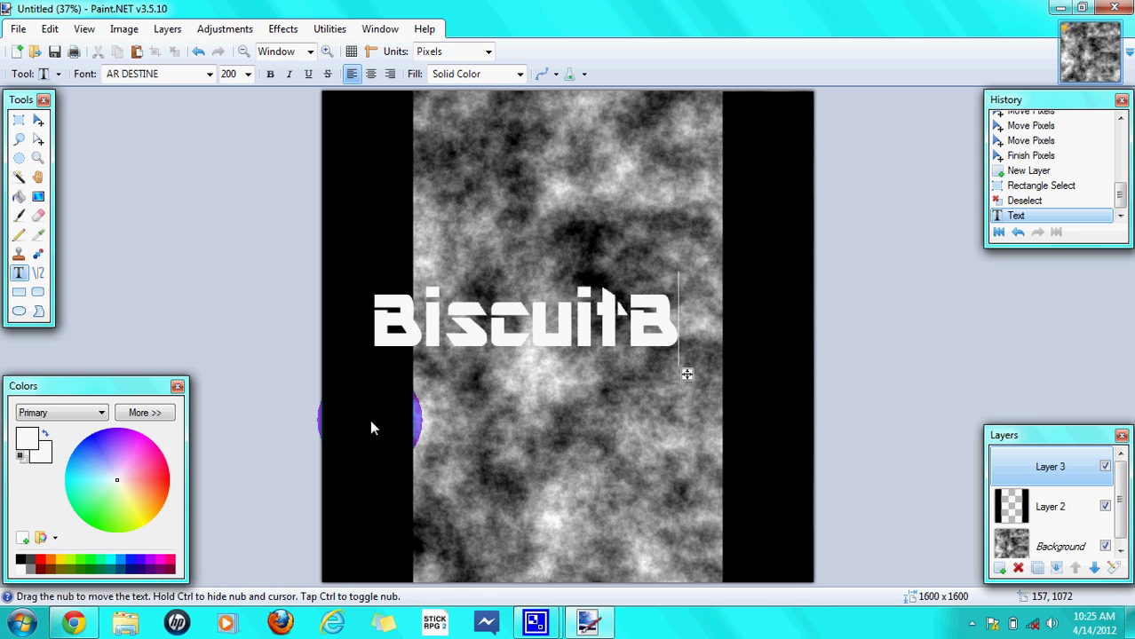
pyautogui.write('oss')
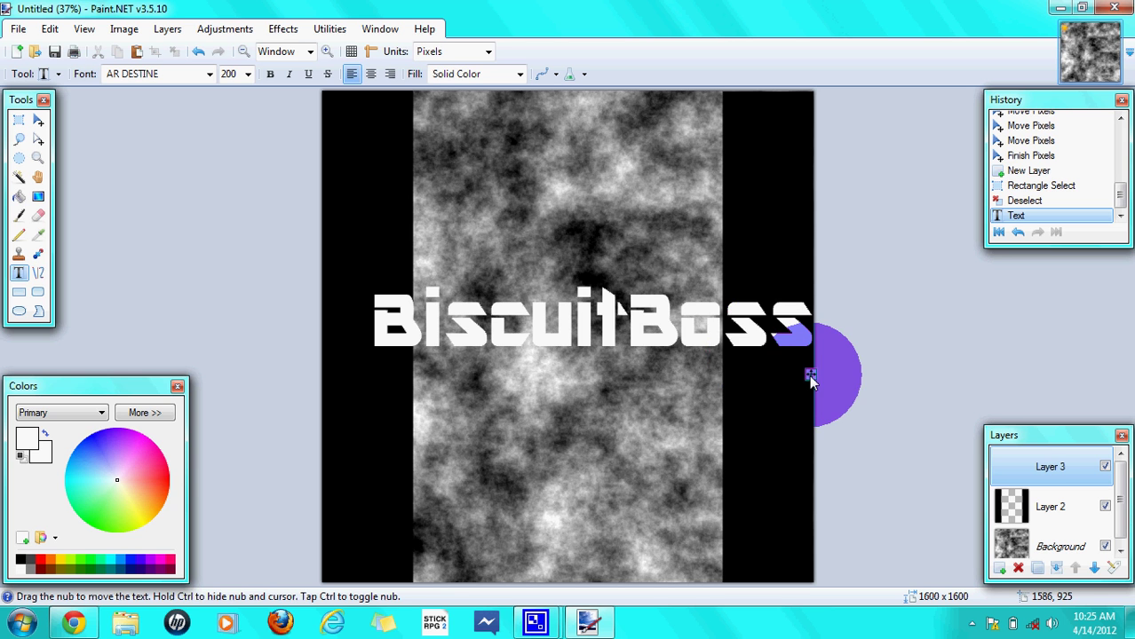
pyautogui.moveTo(810, 377); pyautogui.dragTo(764, 381)
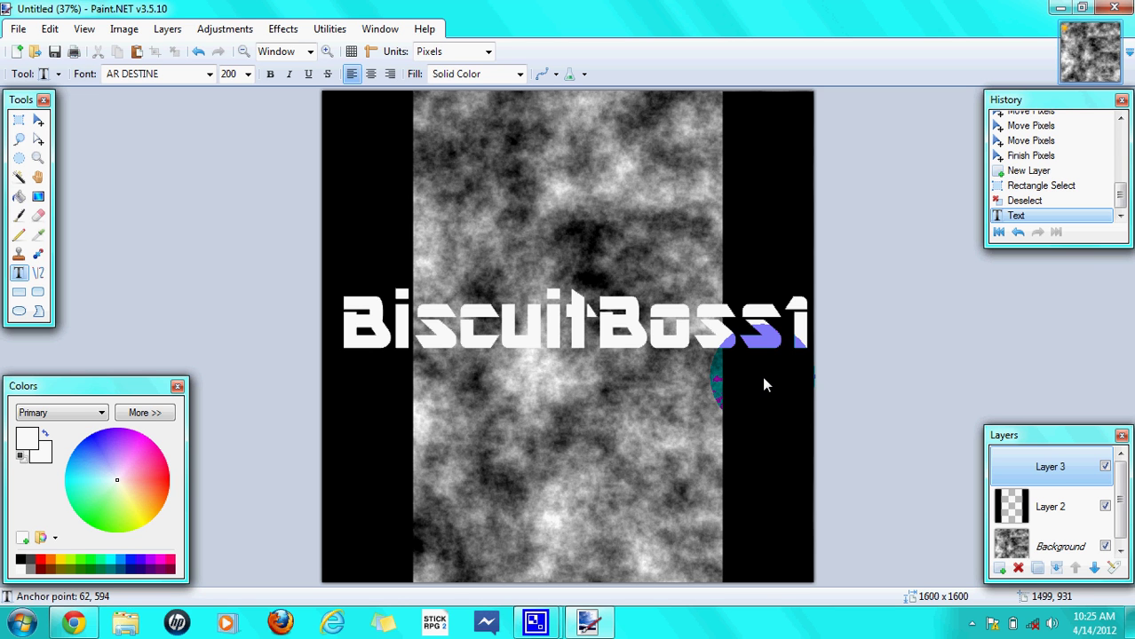
pyautogui.moveTo(762, 377); pyautogui.dragTo(746, 377)
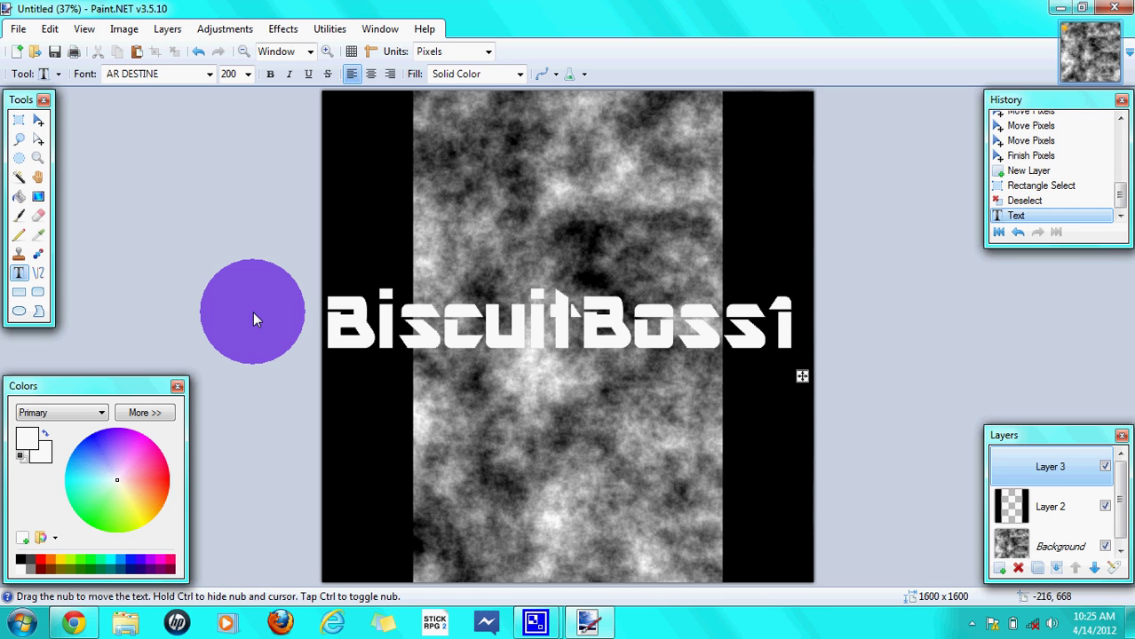
# Try rotating the whole image 90° clockwise, and rotate it back 90° counter-clockwise.
pyautogui.click(51, 30)
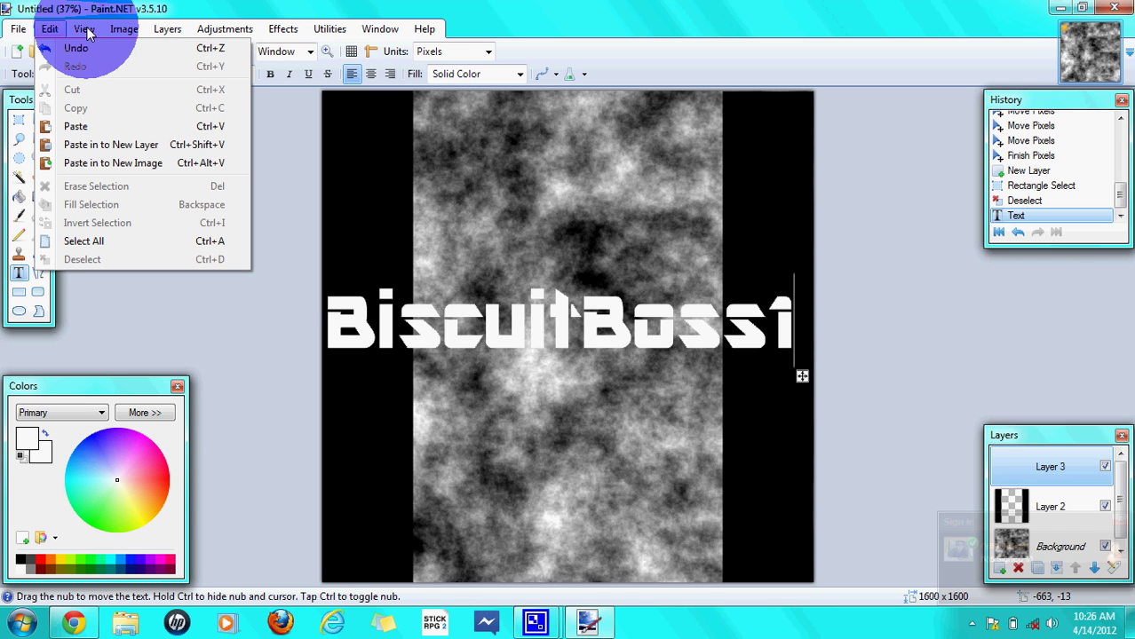
pyautogui.press('Escape')
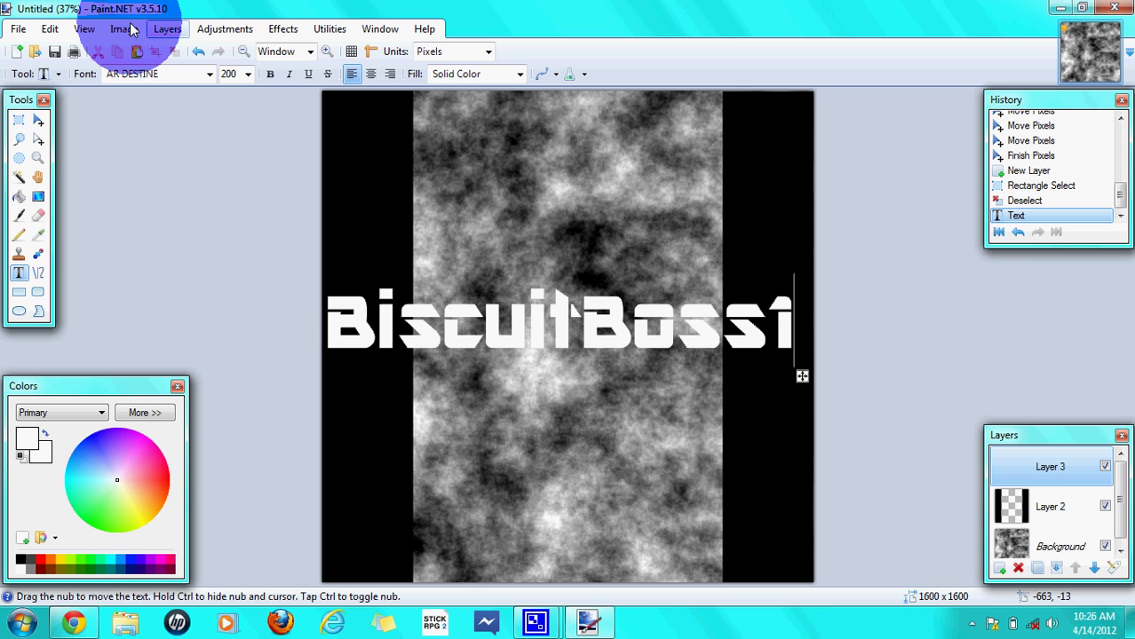
pyautogui.click(122, 29)
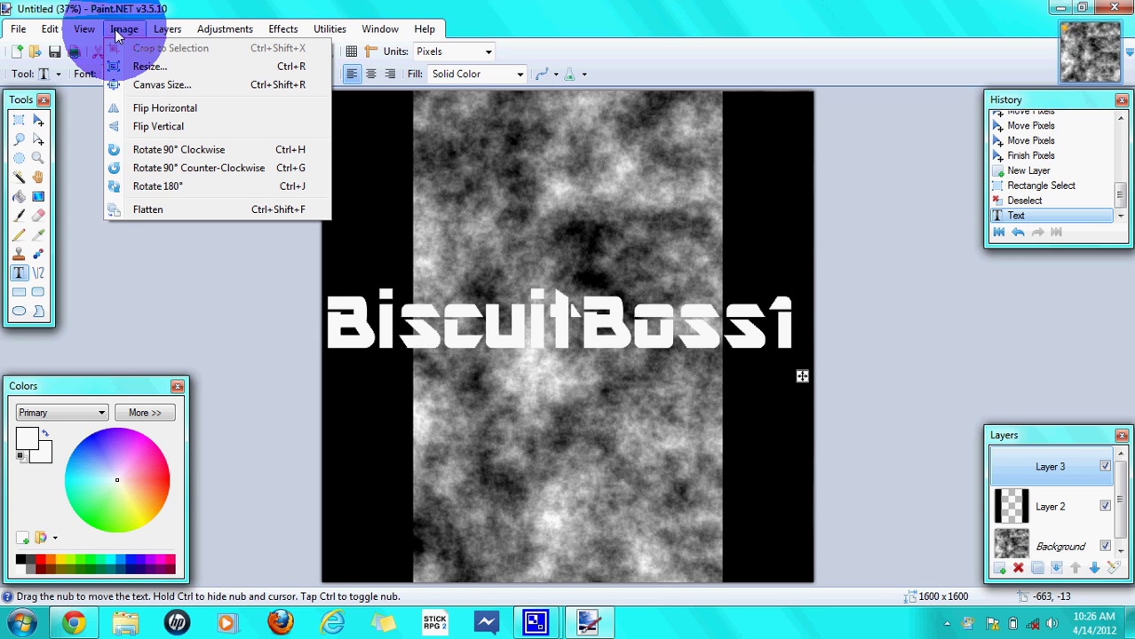
pyautogui.click(174, 148)
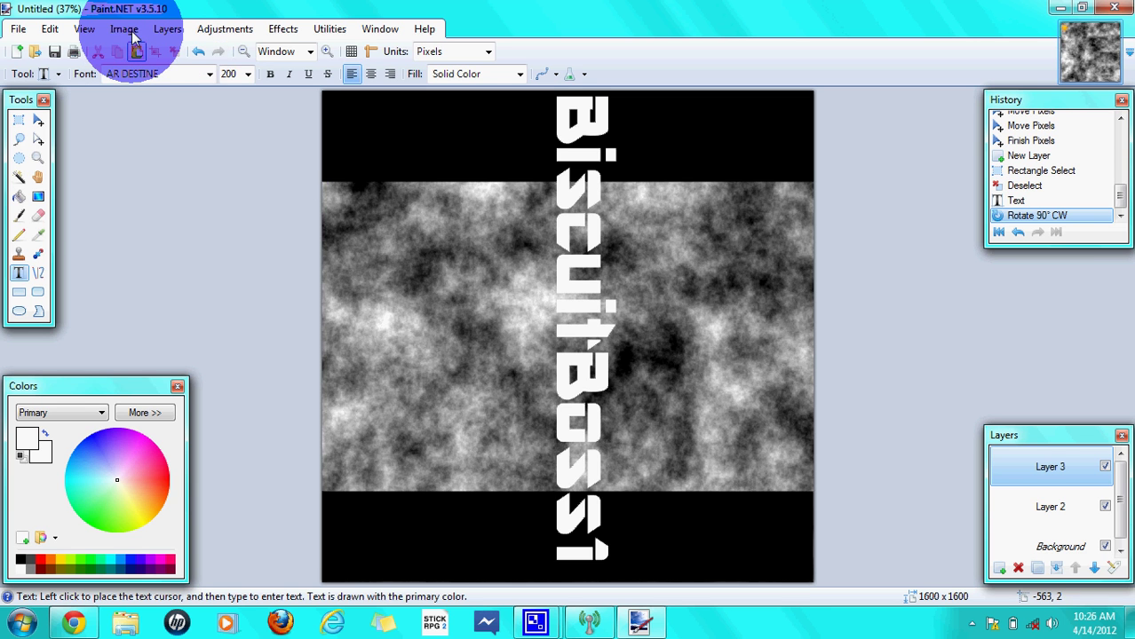
pyautogui.click(126, 29)
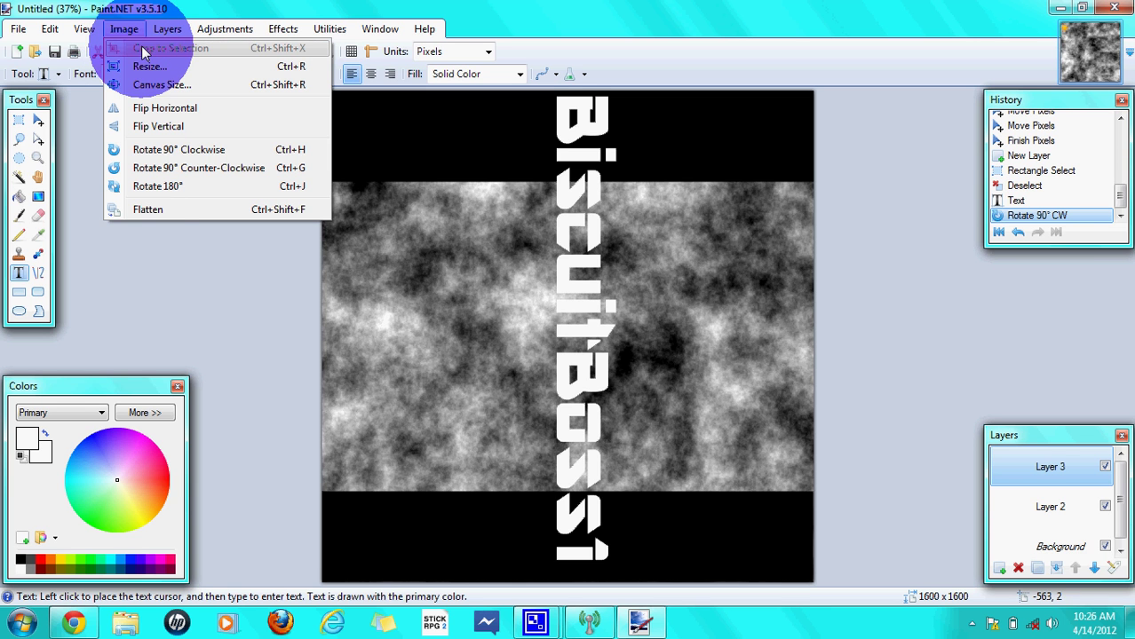
pyautogui.click(170, 172)
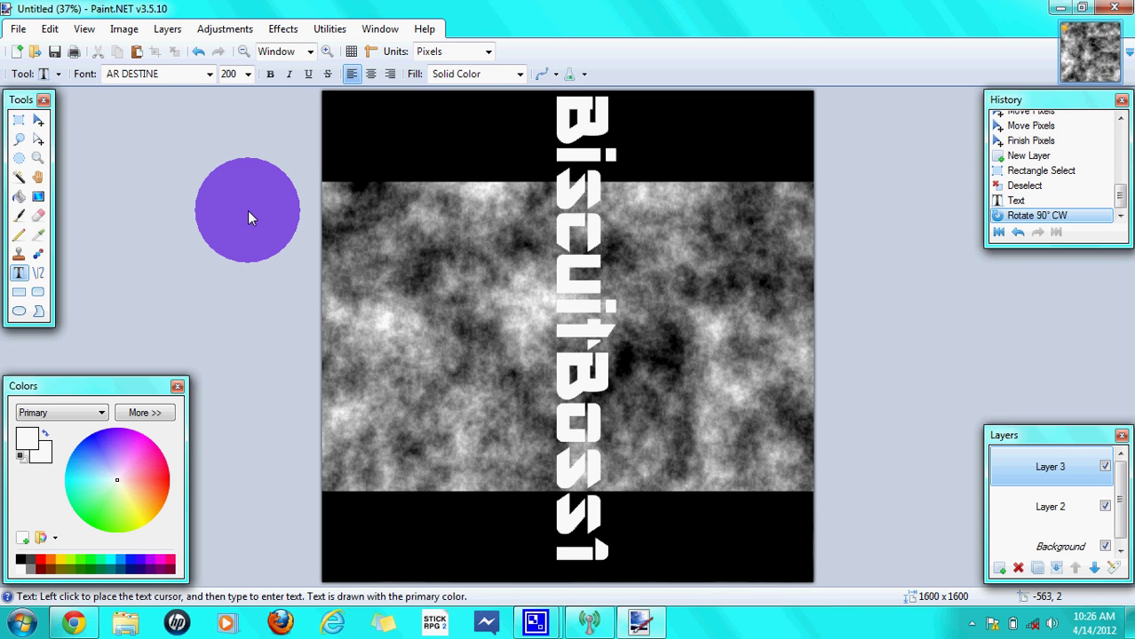
pyautogui.hotkey('ctrl', 'g')
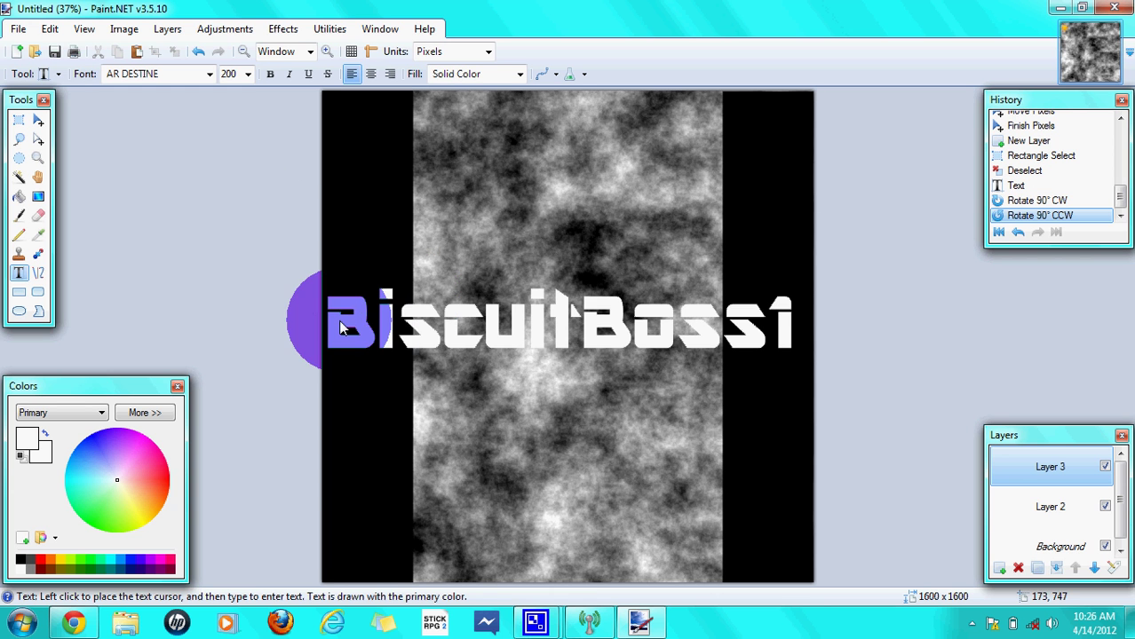
pyautogui.click(670, 335)
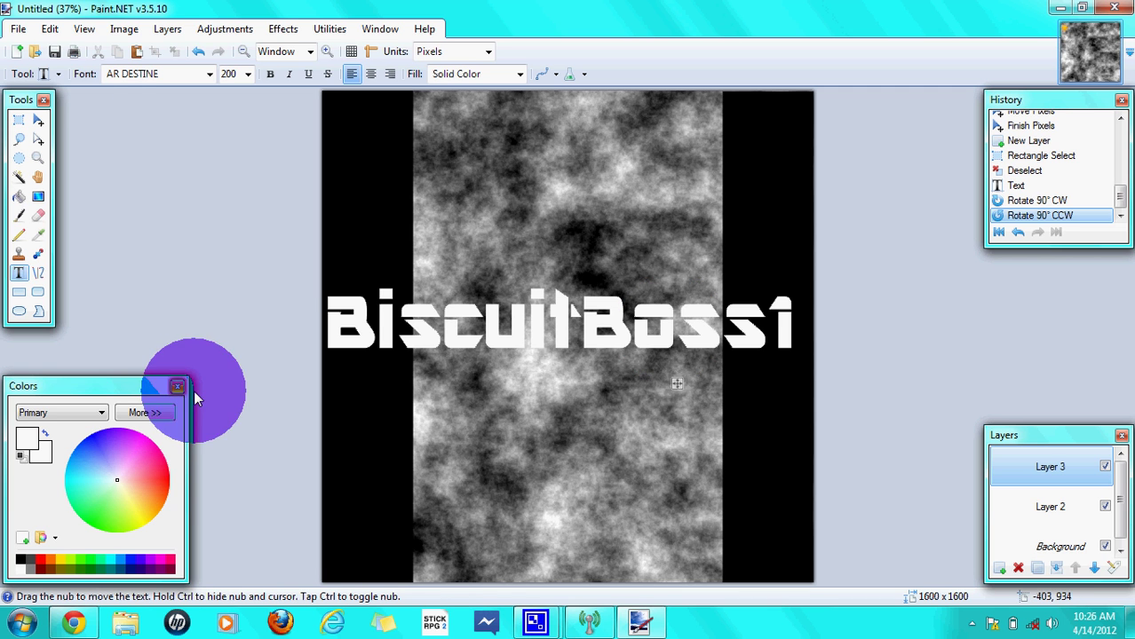
# Rotate only the text layer with Rotate / Zoom, using an angle of 90.
pyautogui.click(124, 29)
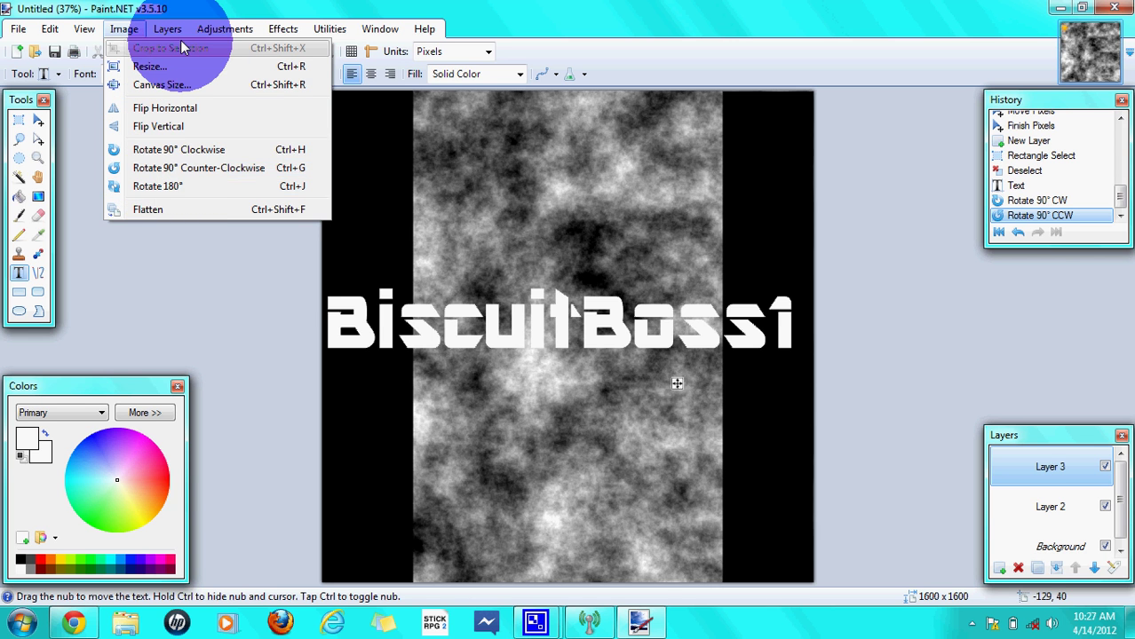
pyautogui.moveTo(170, 30)
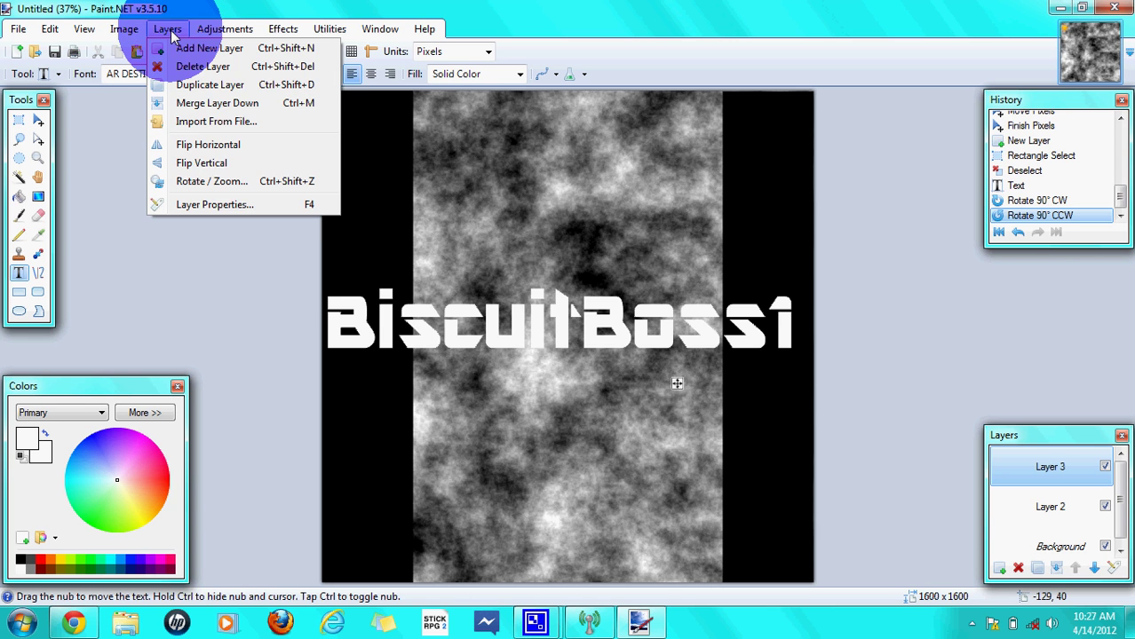
pyautogui.click(224, 181)
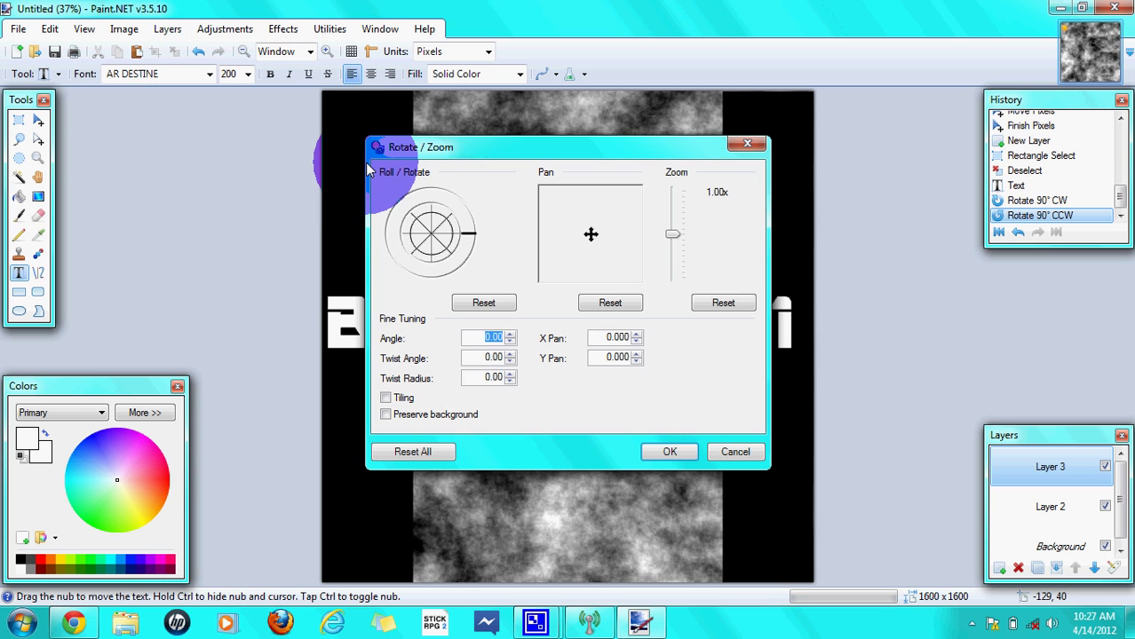
pyautogui.click(487, 337)
pyautogui.press('BackSpace')
pyautogui.write('90')
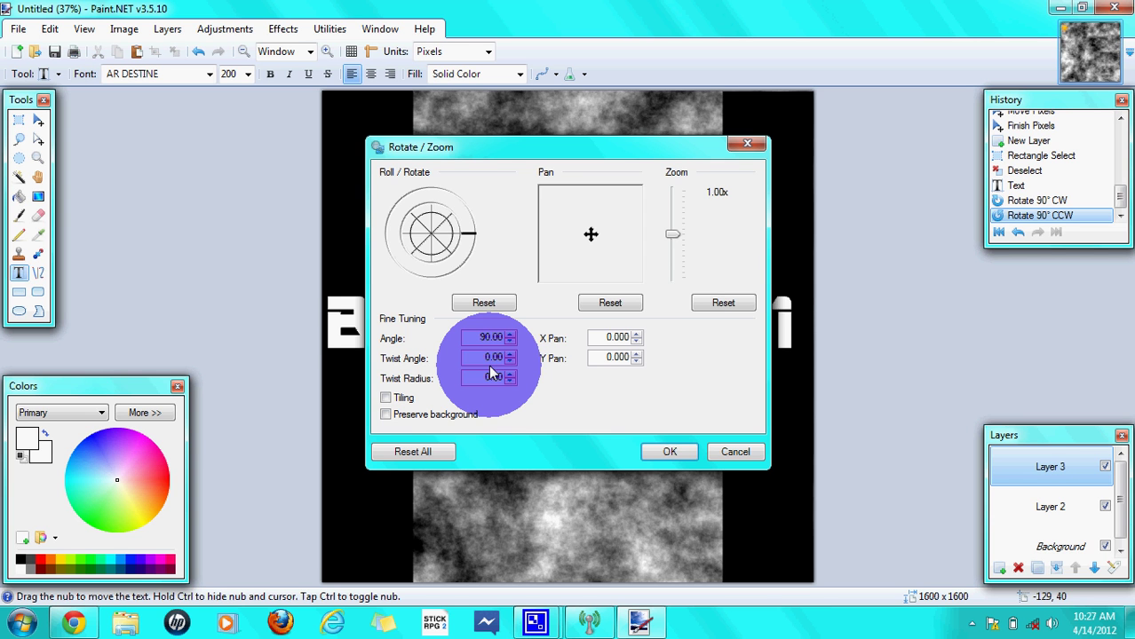
pyautogui.press('Return')
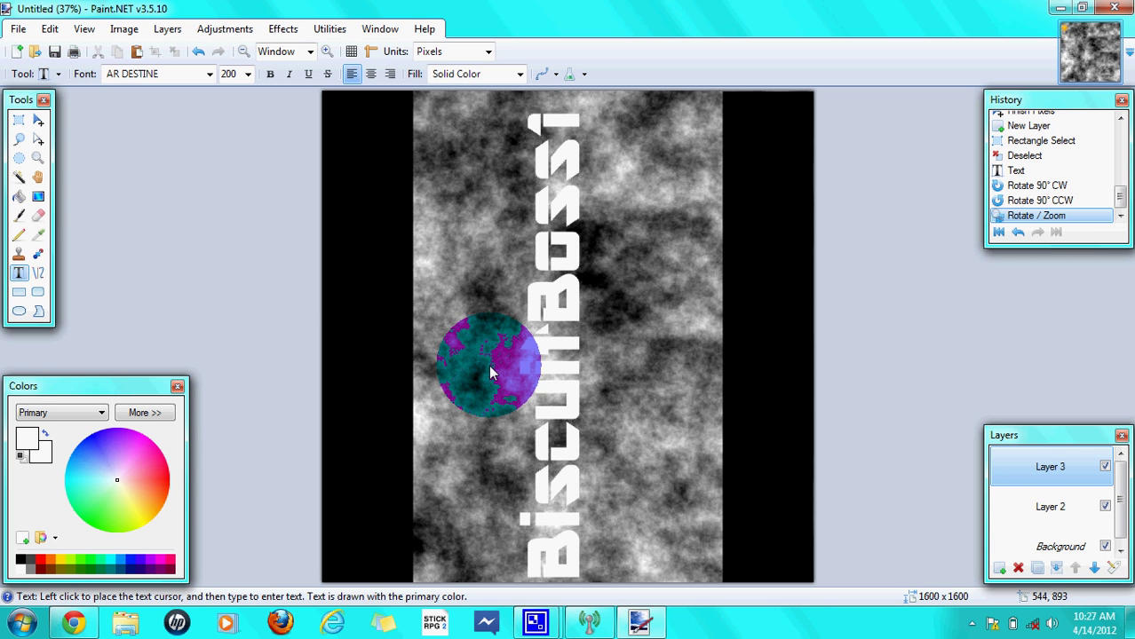
# Try to reposition the vertical text with the Text tool's move handle.
pyautogui.moveTo(493, 373); pyautogui.dragTo(383, 536)
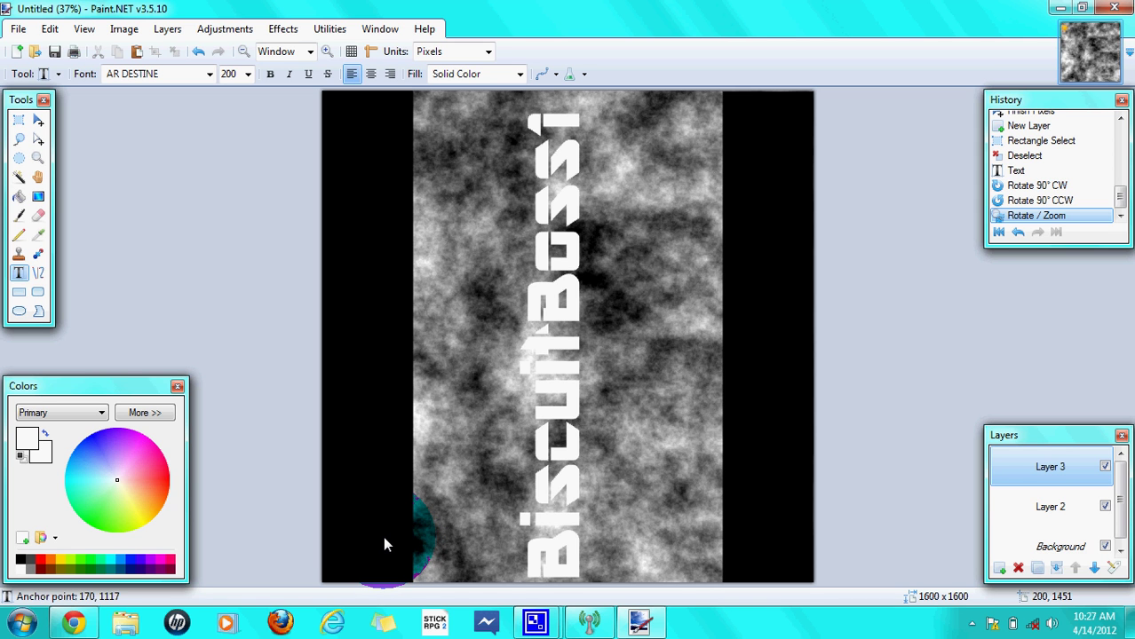
pyautogui.moveTo(383, 536); pyautogui.dragTo(383, 536)
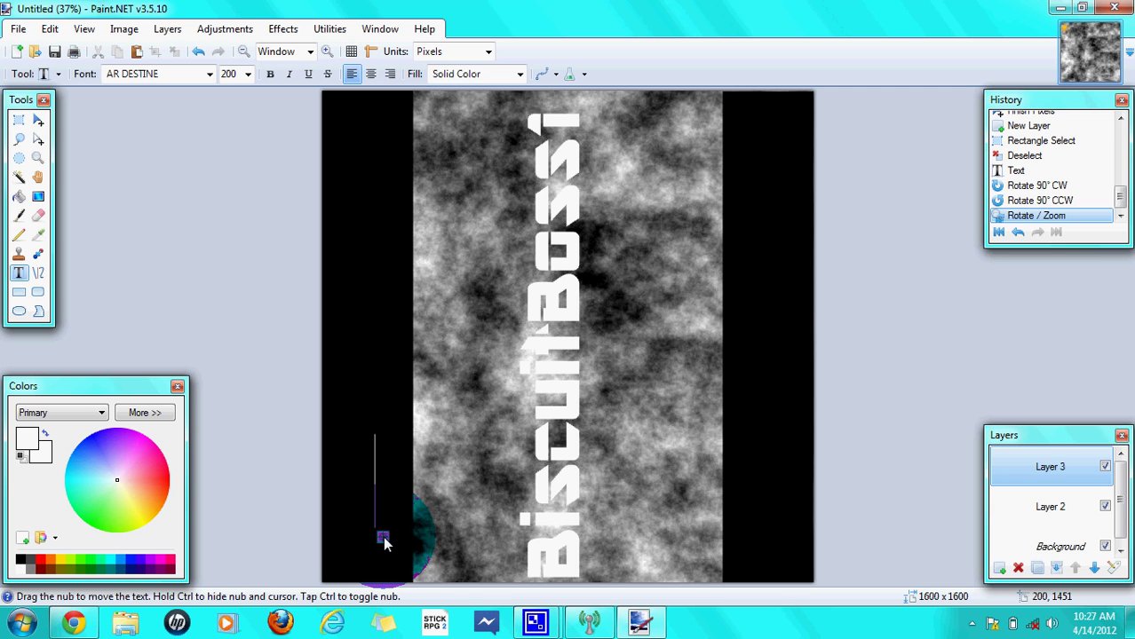
pyautogui.moveTo(383, 537); pyautogui.dragTo(591, 482)
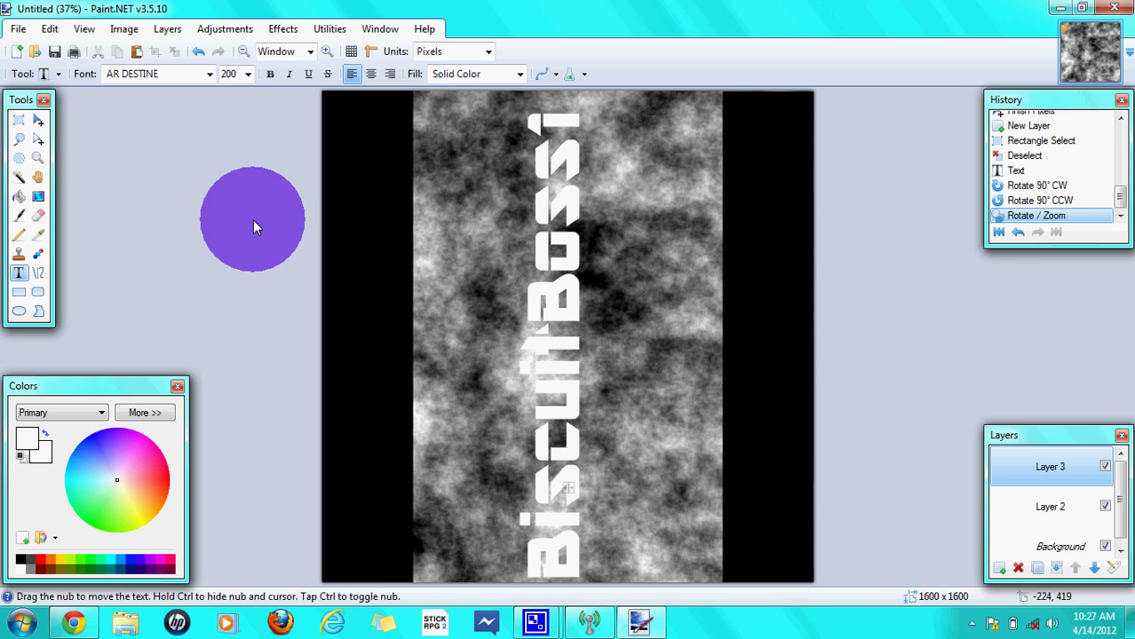
# Select the whole text layer and reposition the vertical "BiscuitBoss1" text so that it sits centred on the left black strip.
pyautogui.click(39, 121)
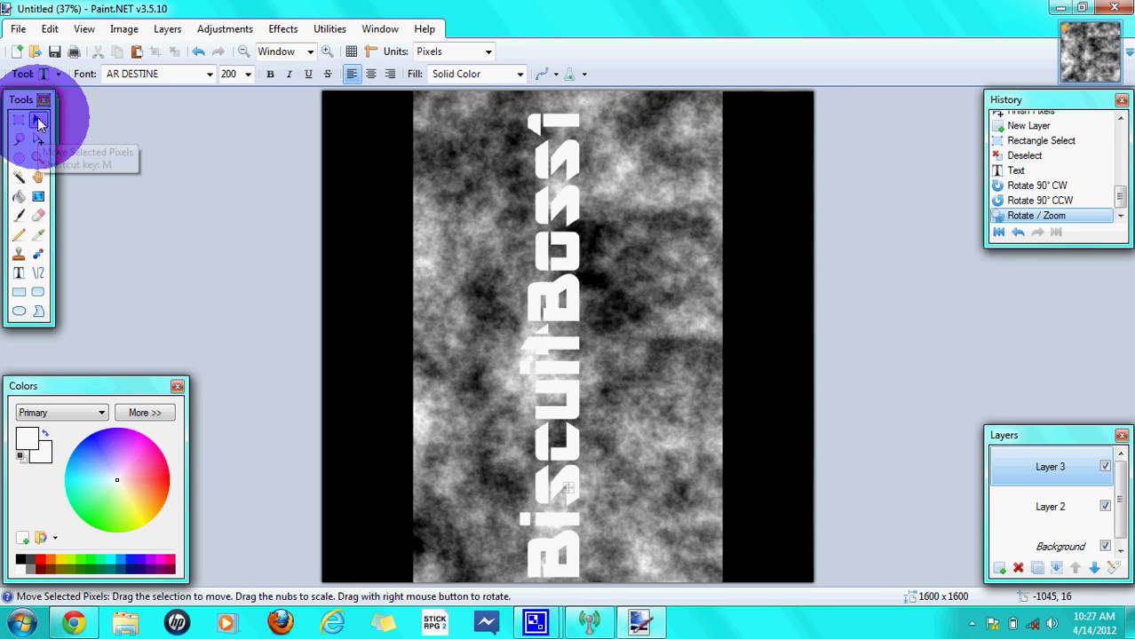
pyautogui.click(557, 348)
pyautogui.moveTo(557, 346); pyautogui.dragTo(527, 354)
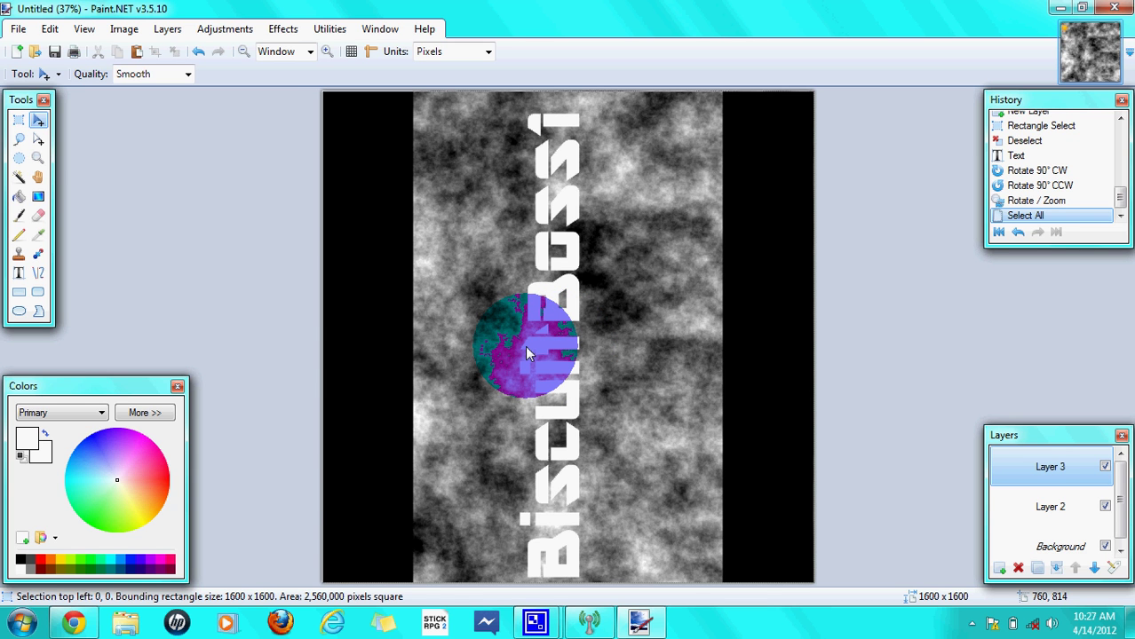
pyautogui.moveTo(525, 346); pyautogui.dragTo(549, 348)
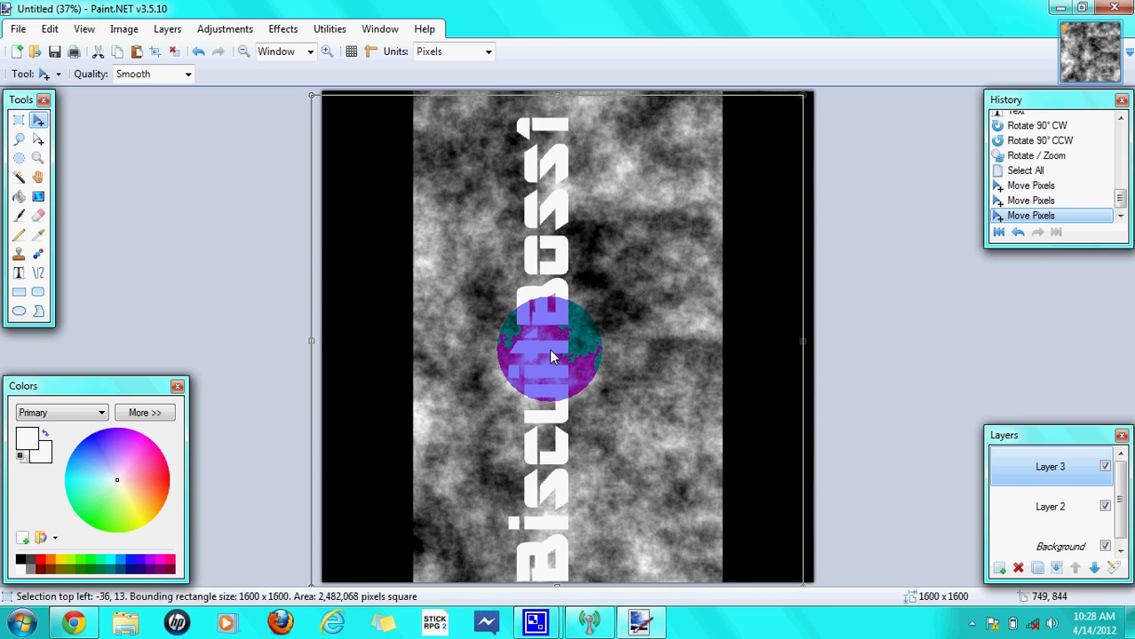
pyautogui.moveTo(550, 351); pyautogui.dragTo(362, 333)
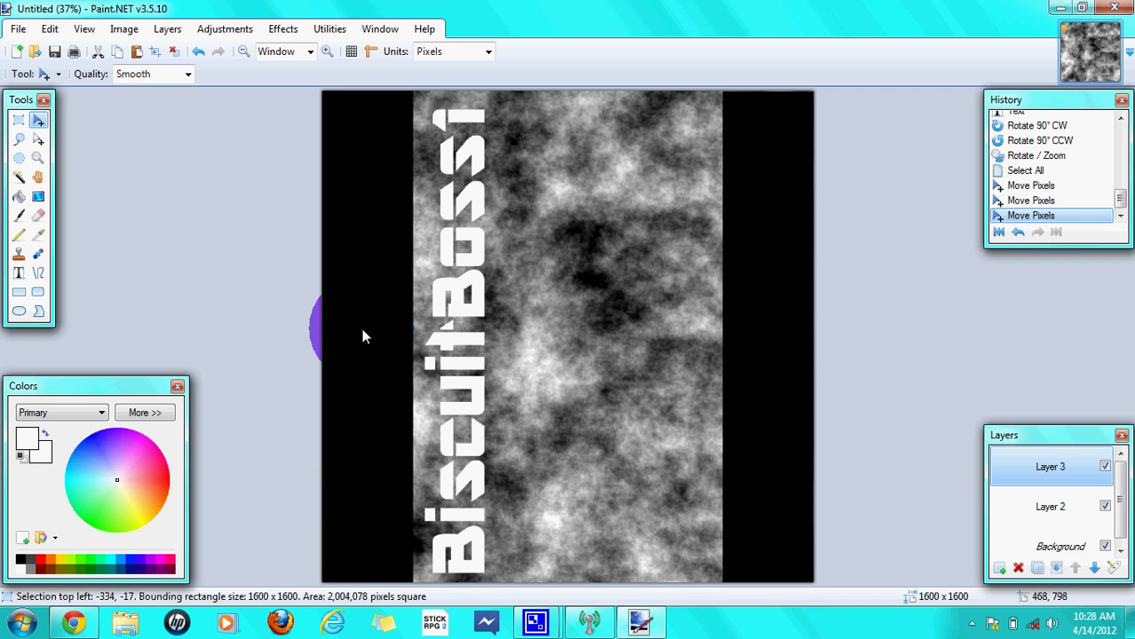
pyautogui.moveTo(362, 337); pyautogui.dragTo(394, 348)
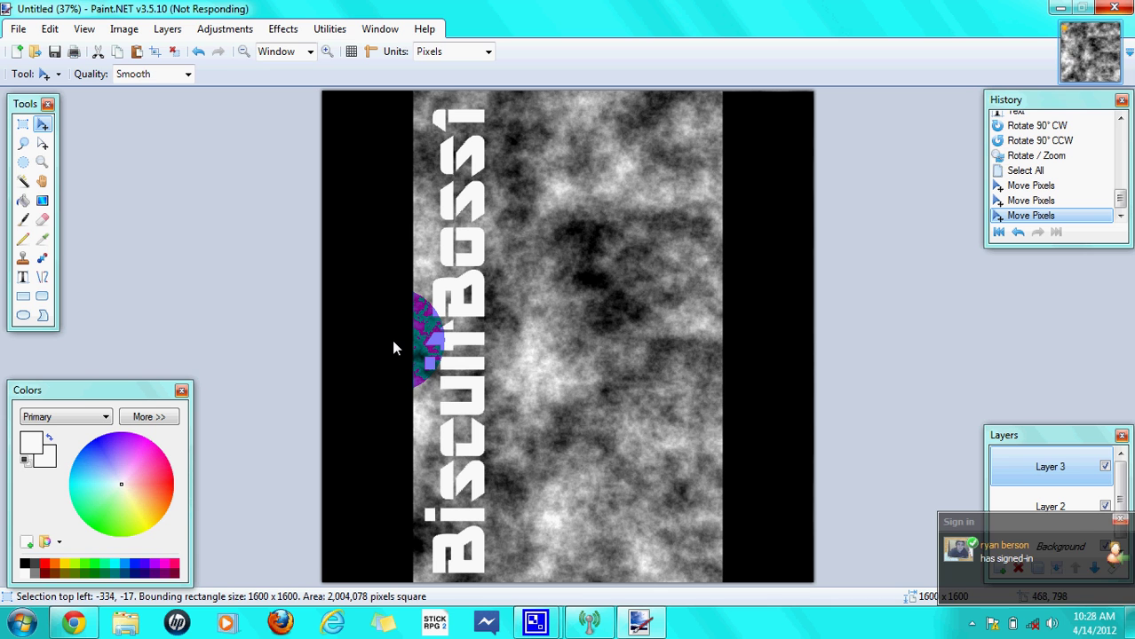
pyautogui.moveTo(393, 343); pyautogui.dragTo(471, 357)
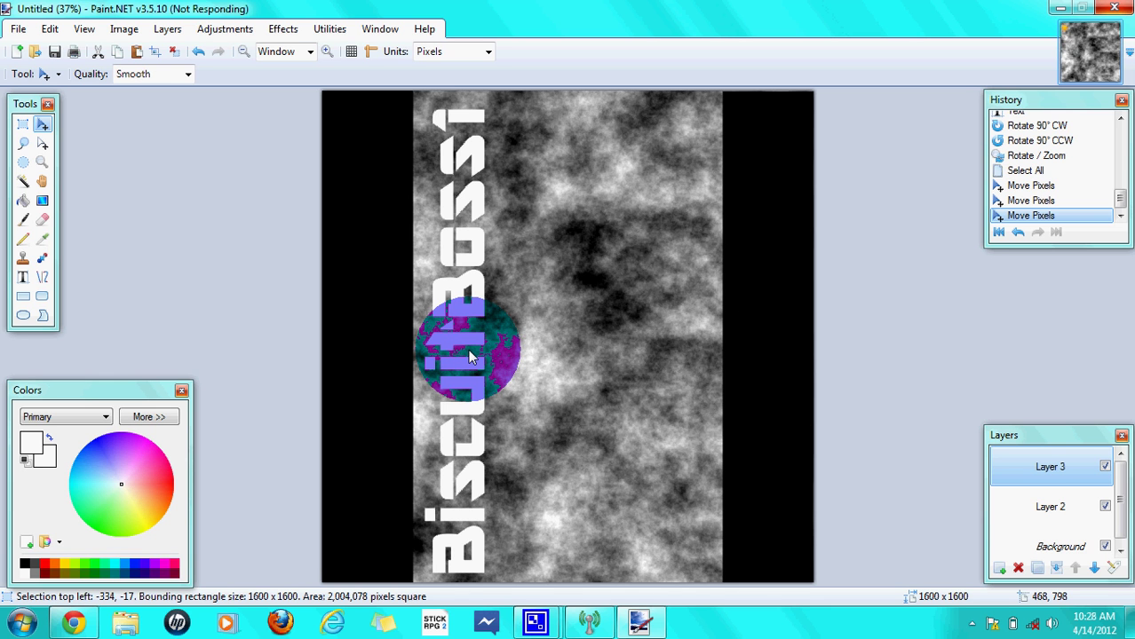
pyautogui.moveTo(470, 356); pyautogui.dragTo(463, 306)
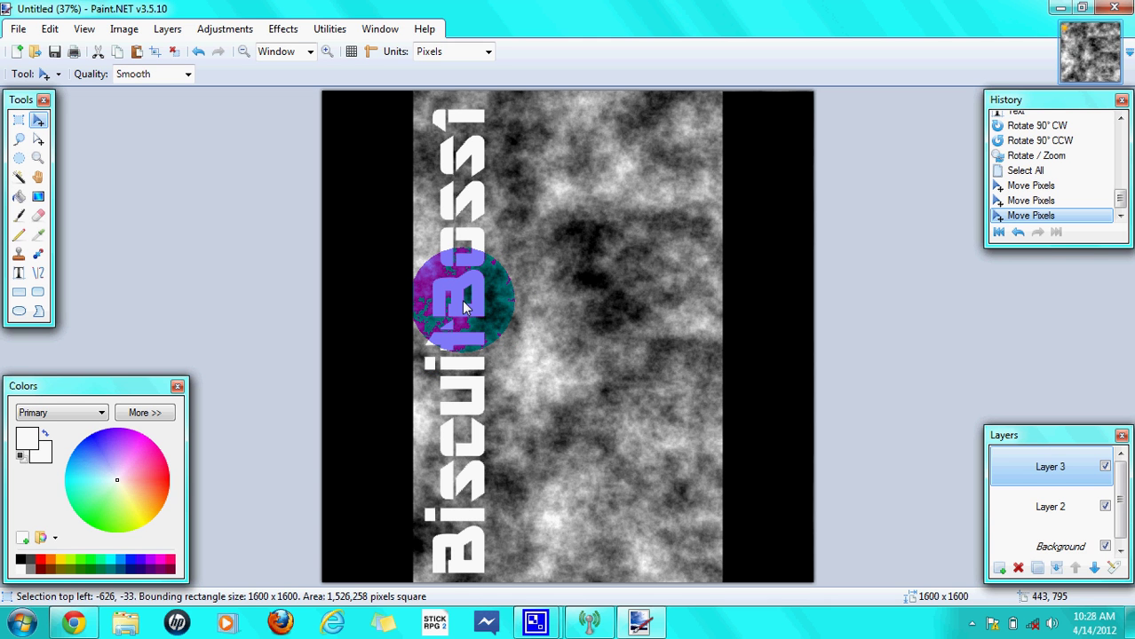
pyautogui.moveTo(464, 305); pyautogui.dragTo(411, 320)
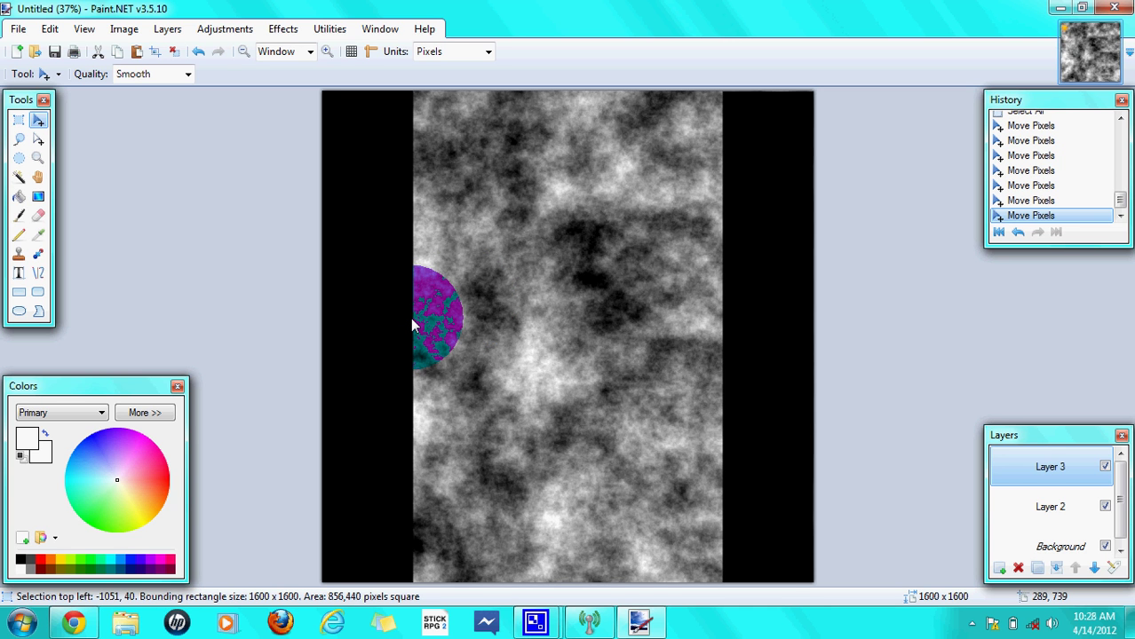
pyautogui.moveTo(411, 325); pyautogui.dragTo(488, 320)
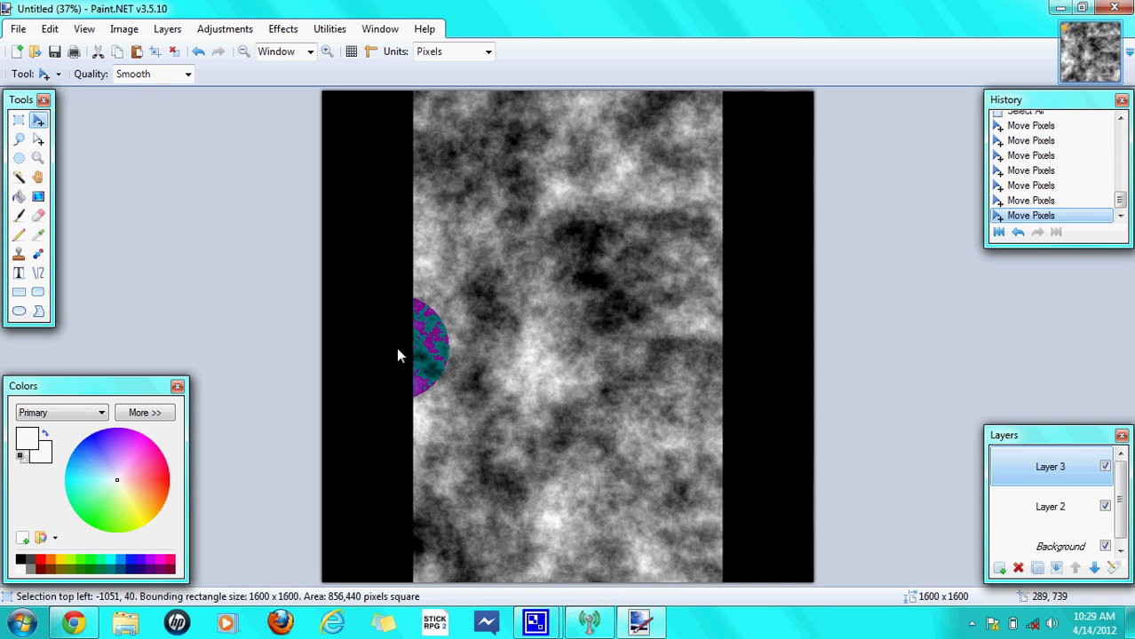
pyautogui.moveTo(398, 354); pyautogui.dragTo(486, 356)
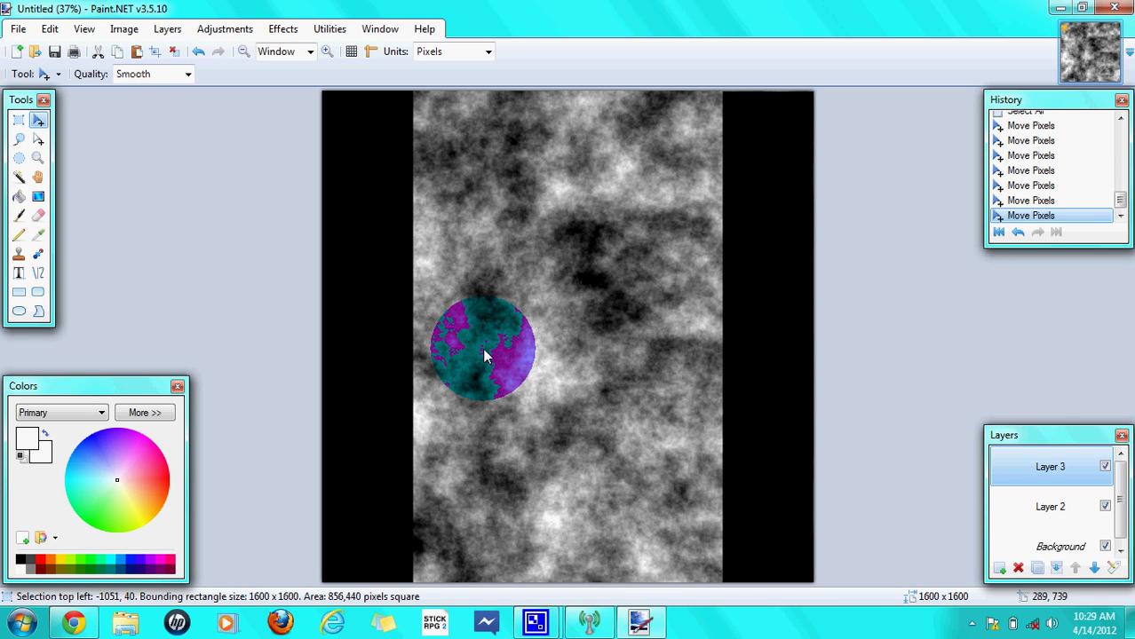
pyautogui.moveTo(486, 356); pyautogui.dragTo(335, 364)
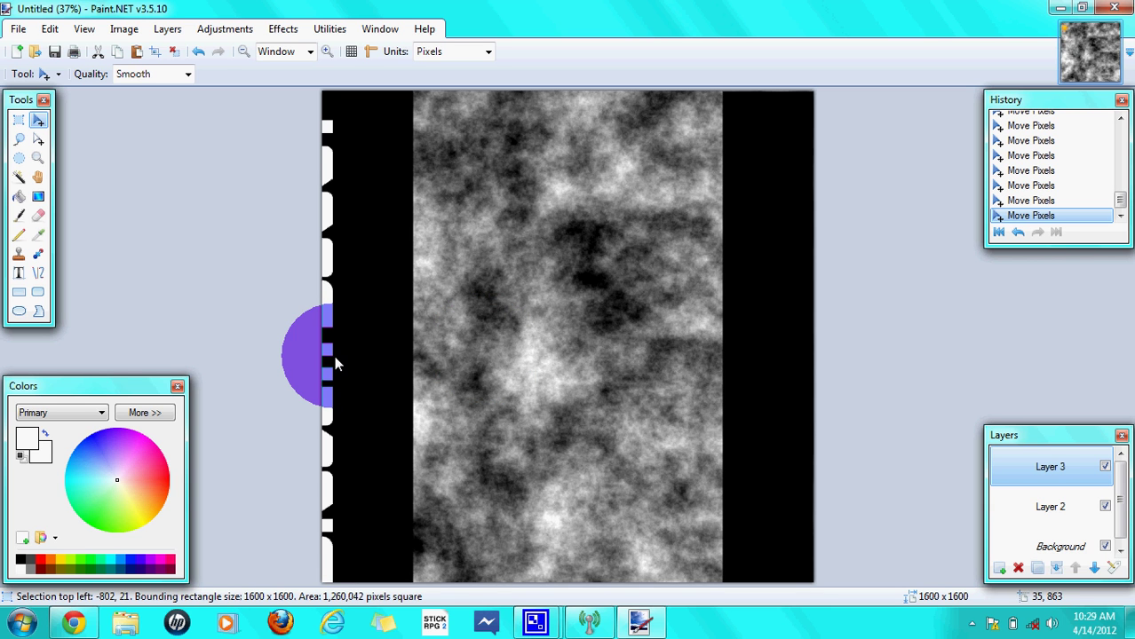
pyautogui.moveTo(335, 364); pyautogui.dragTo(391, 342)
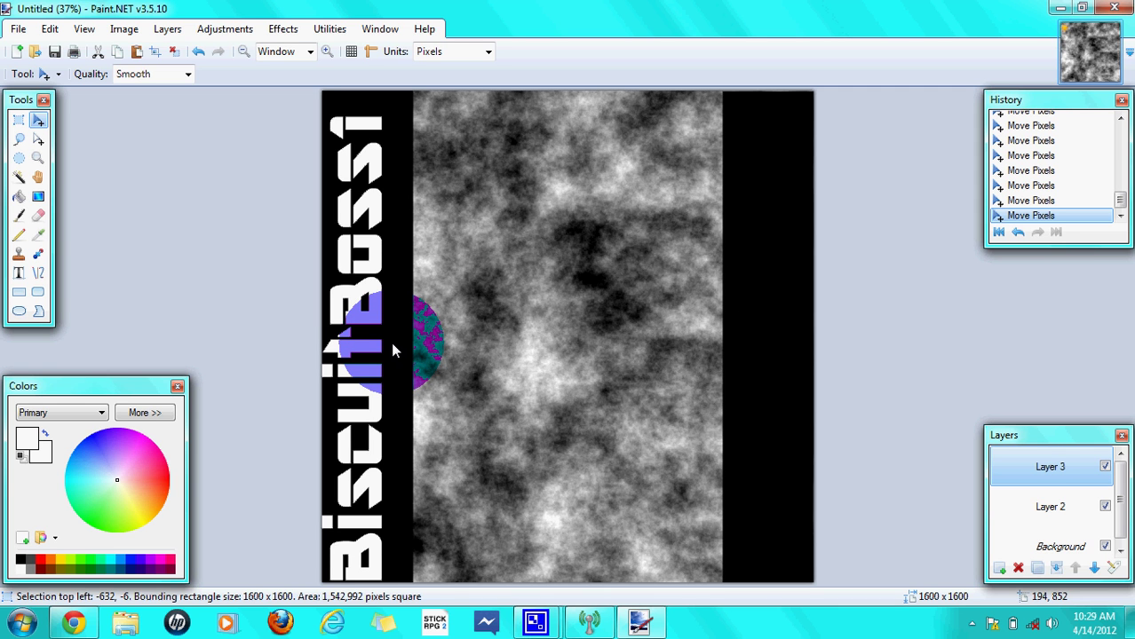
pyautogui.press('Right')
pyautogui.press('Up')
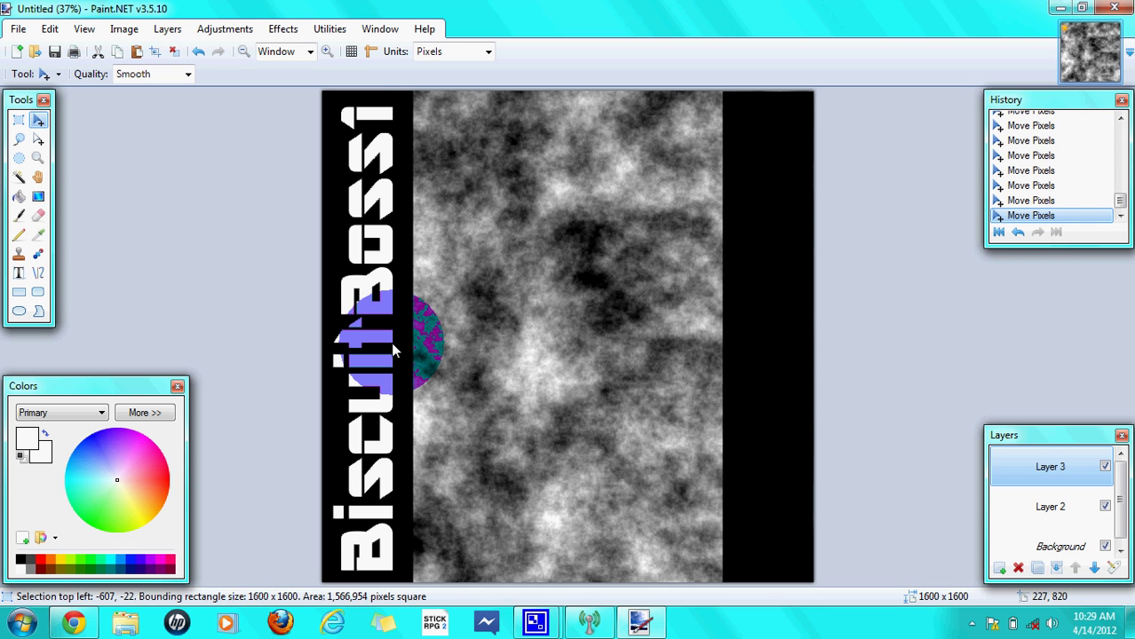
pyautogui.moveTo(391, 342); pyautogui.dragTo(657, 366)
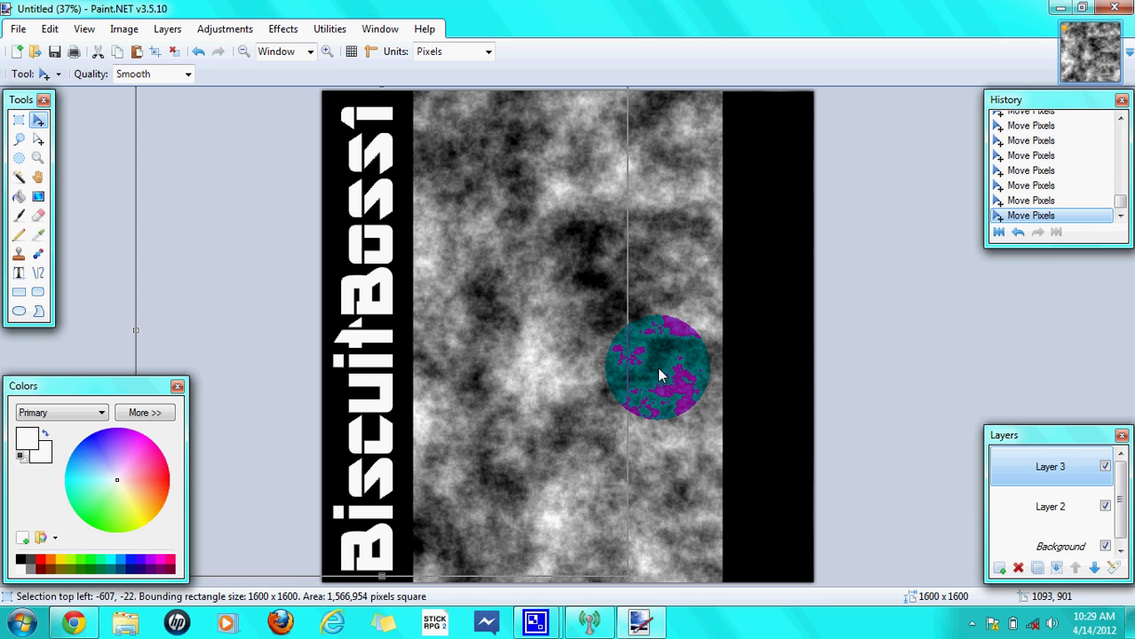
# Add a new layer above the text layer, clear the shifted selection and select the whole canvas.
pyautogui.click(1002, 569)
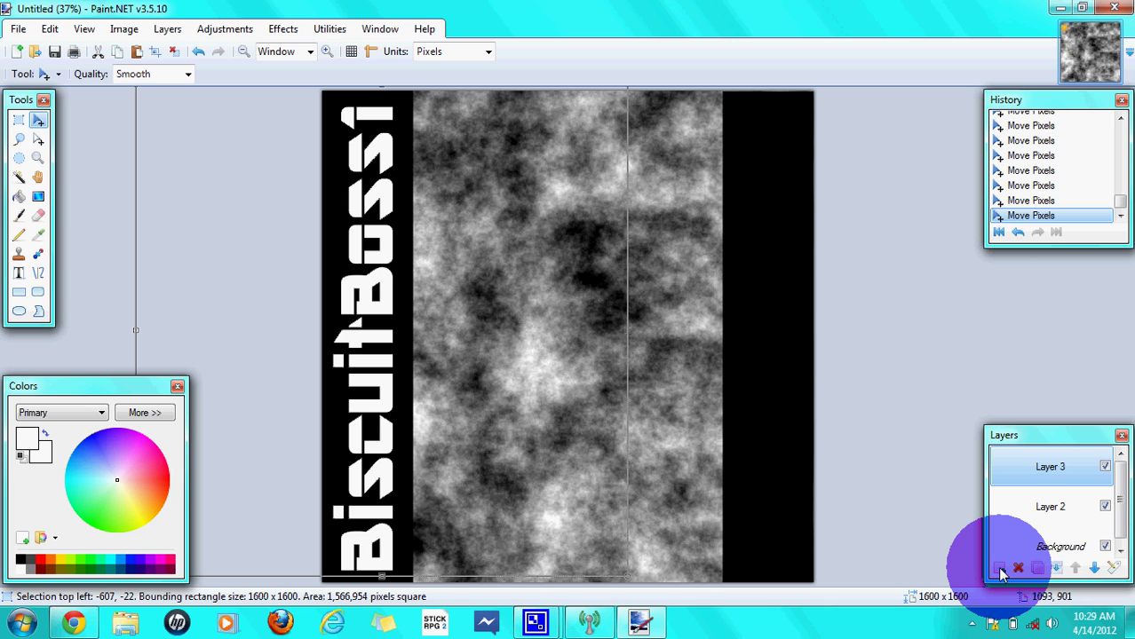
pyautogui.click(1000, 568)
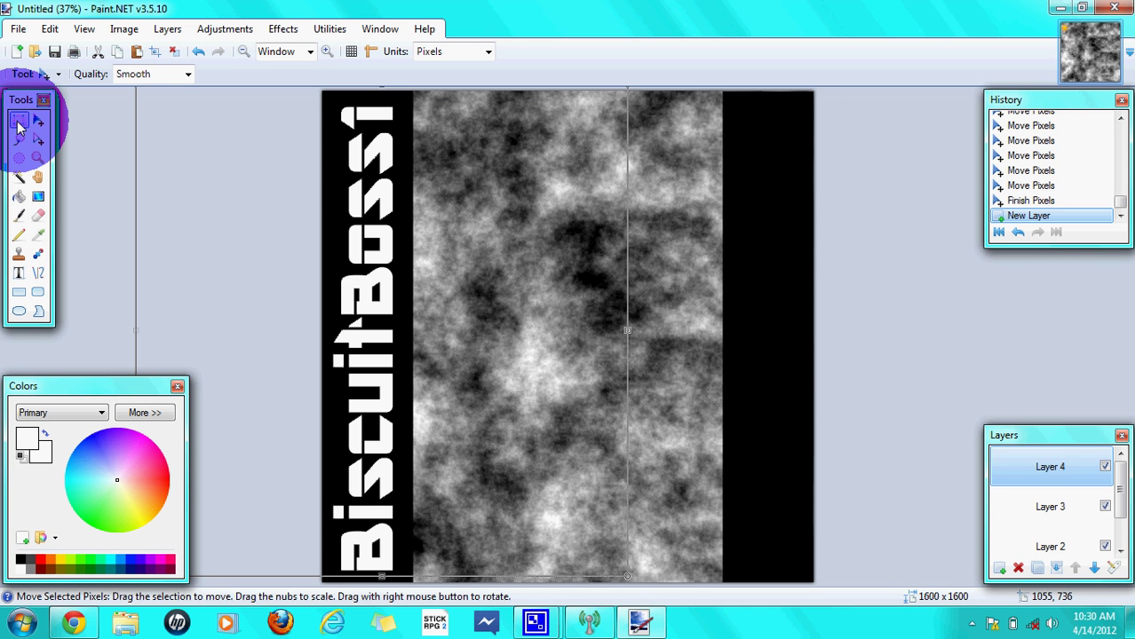
pyautogui.click(19, 122)
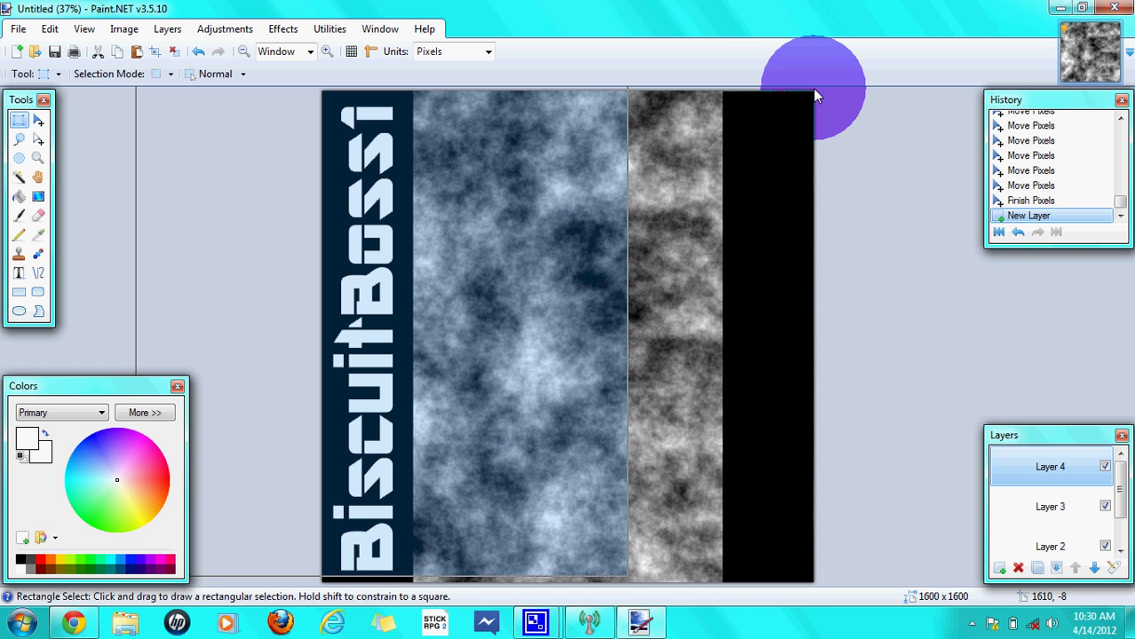
pyautogui.click(813, 88)
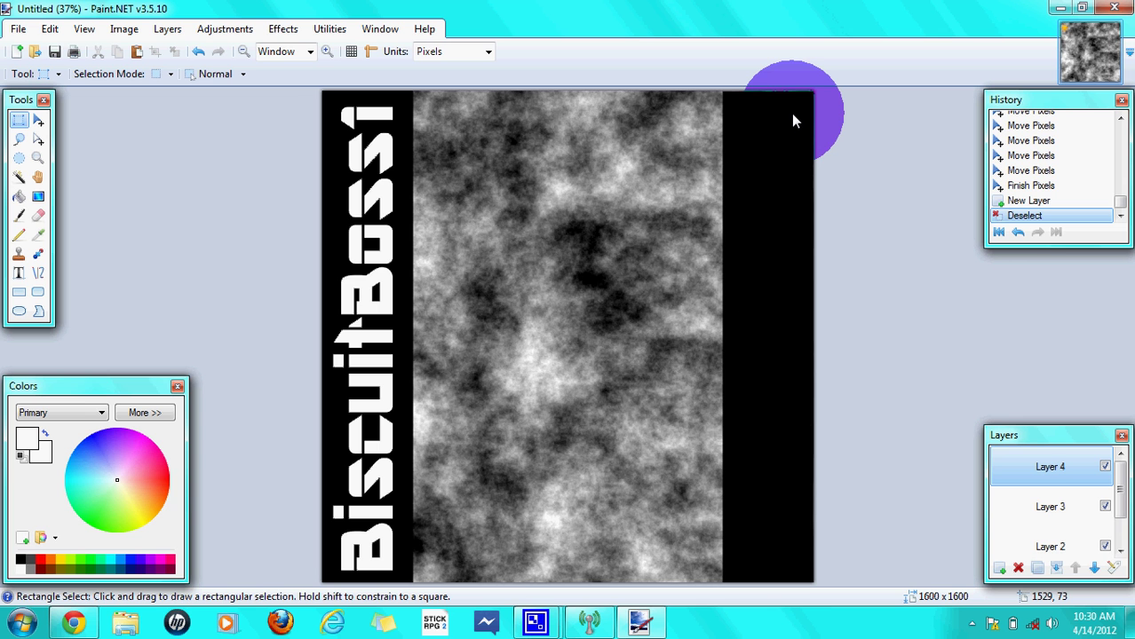
pyautogui.hotkey('ctrl', 'a')
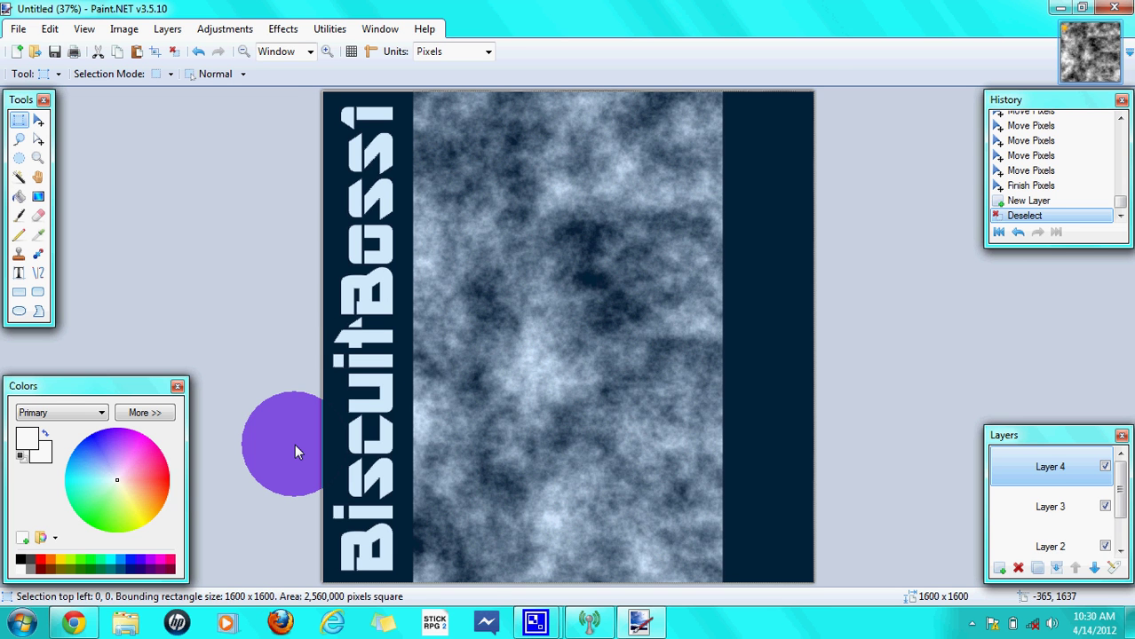
pyautogui.click(364, 362)
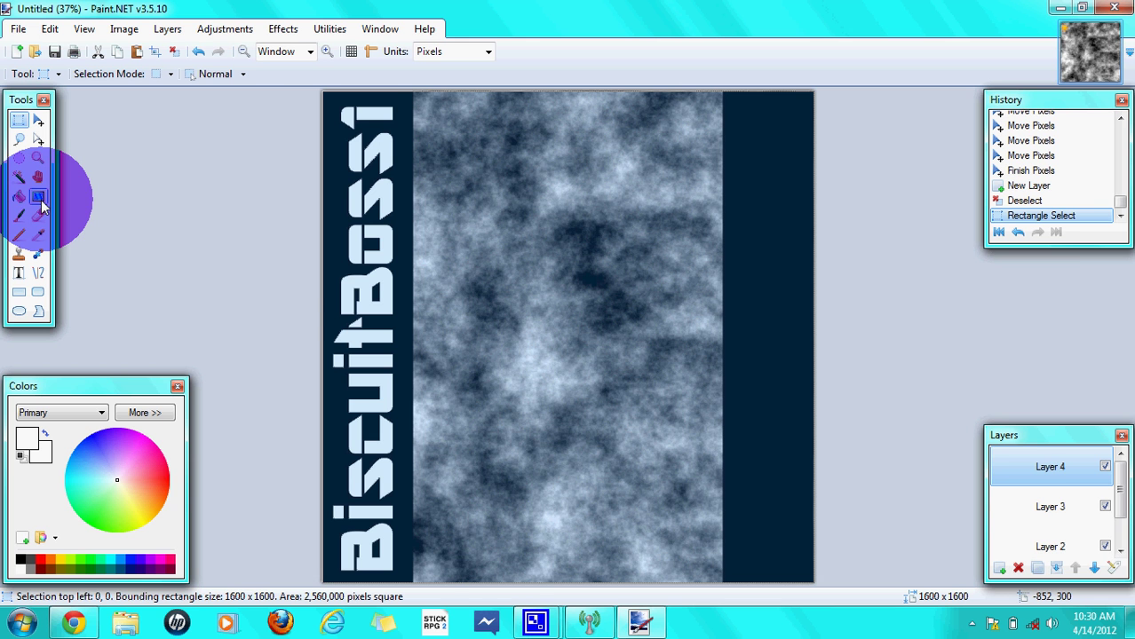
# Write "BiscuitBoss1" in white AR DESTINE at size 200 on the new layer and shift it to fit within the canvas width.
pyautogui.press('t')
pyautogui.click(406, 330)
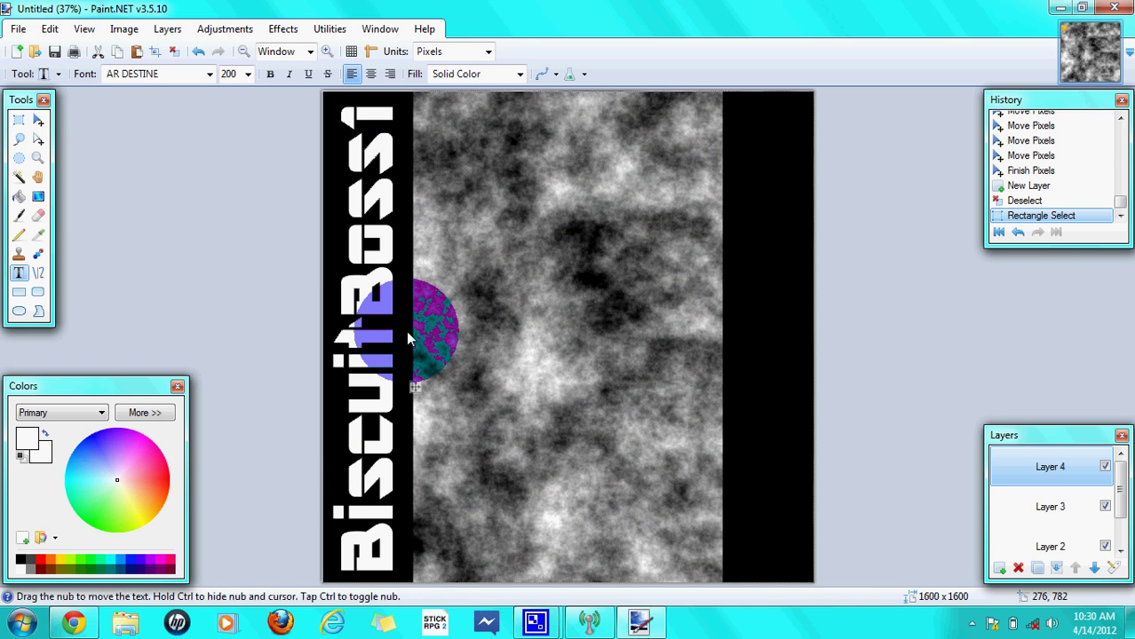
pyautogui.write('Bisc')
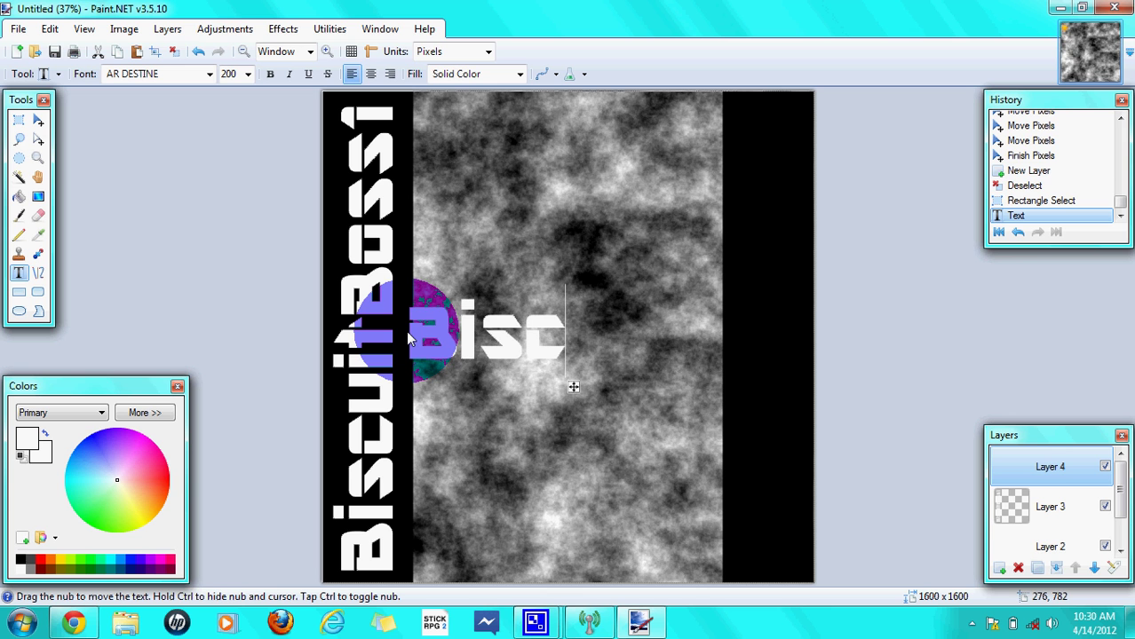
pyautogui.write('uitBoss')
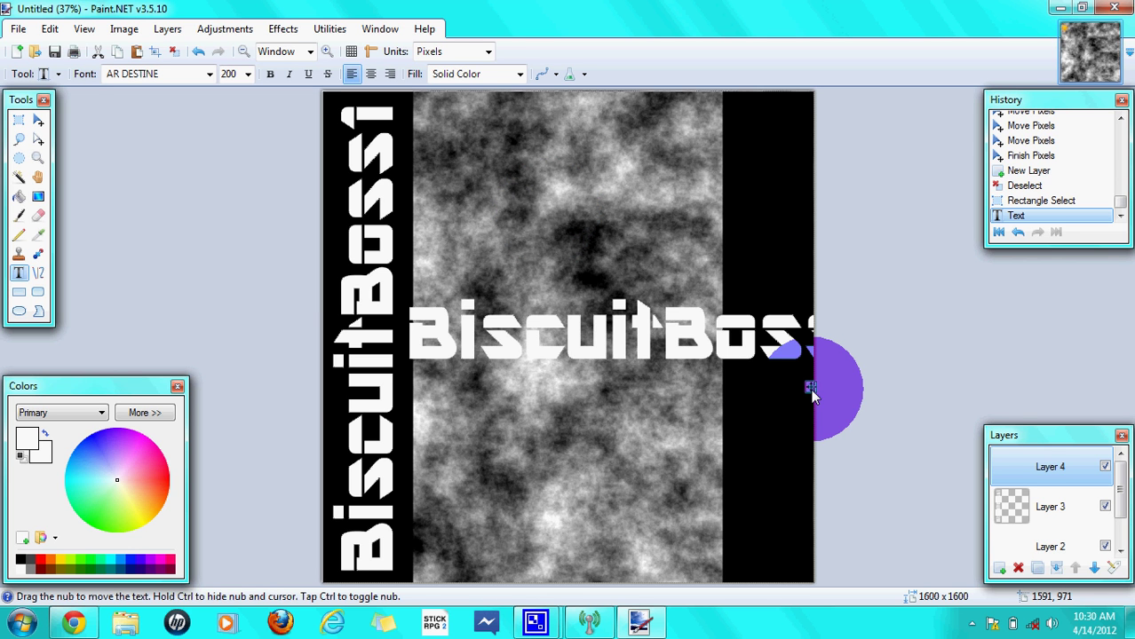
pyautogui.moveTo(810, 389); pyautogui.dragTo(802, 364)
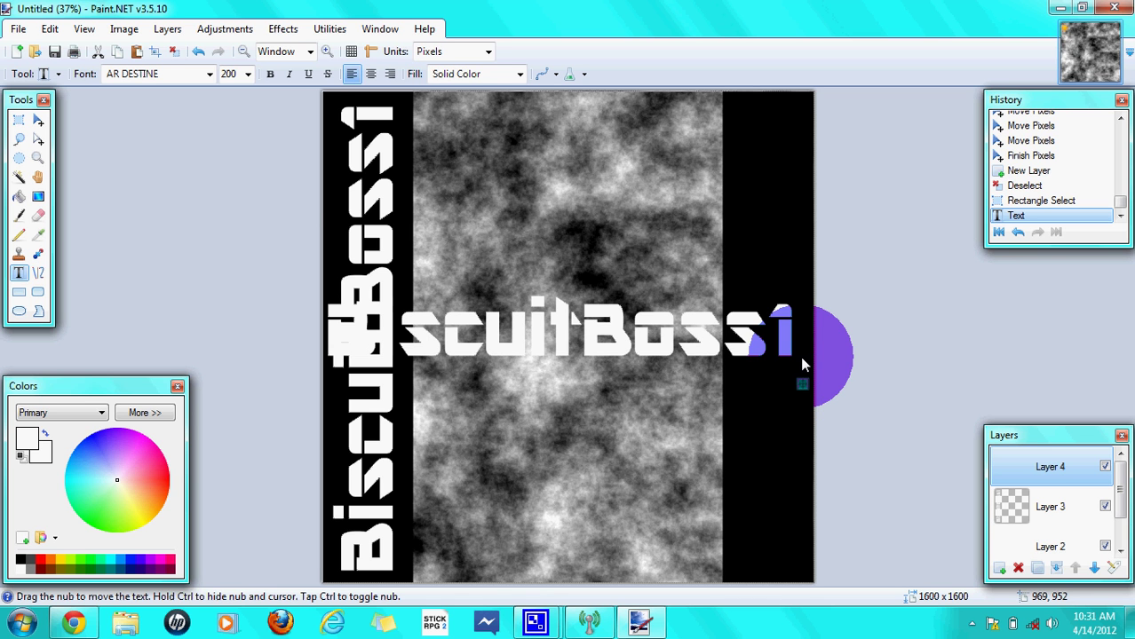
# Rotate the new horizontal text layer with Rotate / Zoom, using an angle of 180.
pyautogui.click(167, 28)
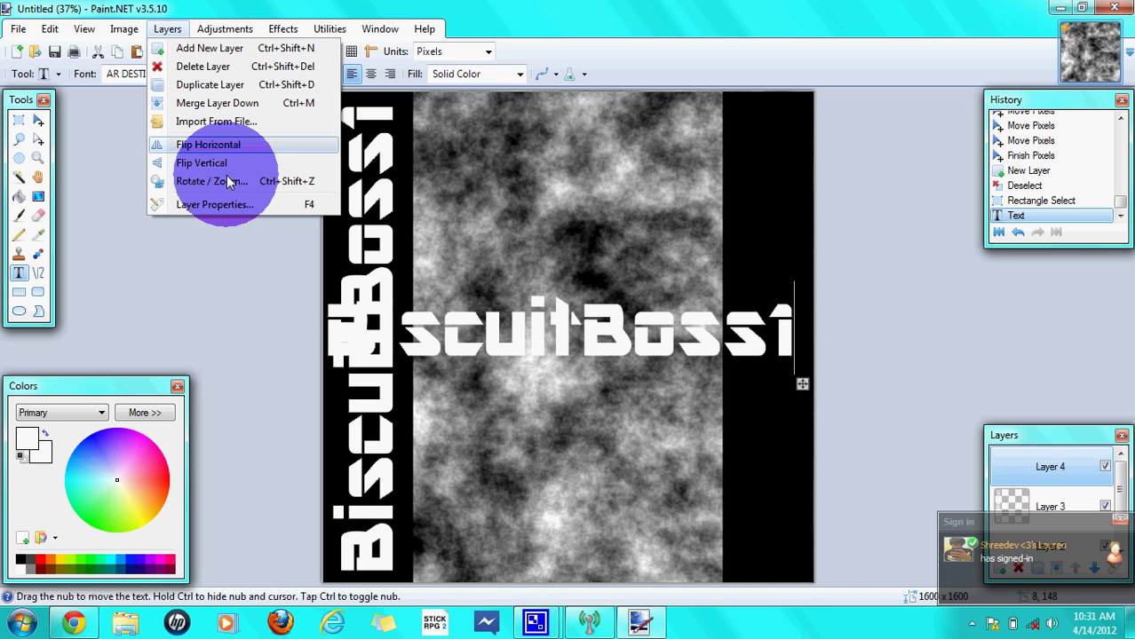
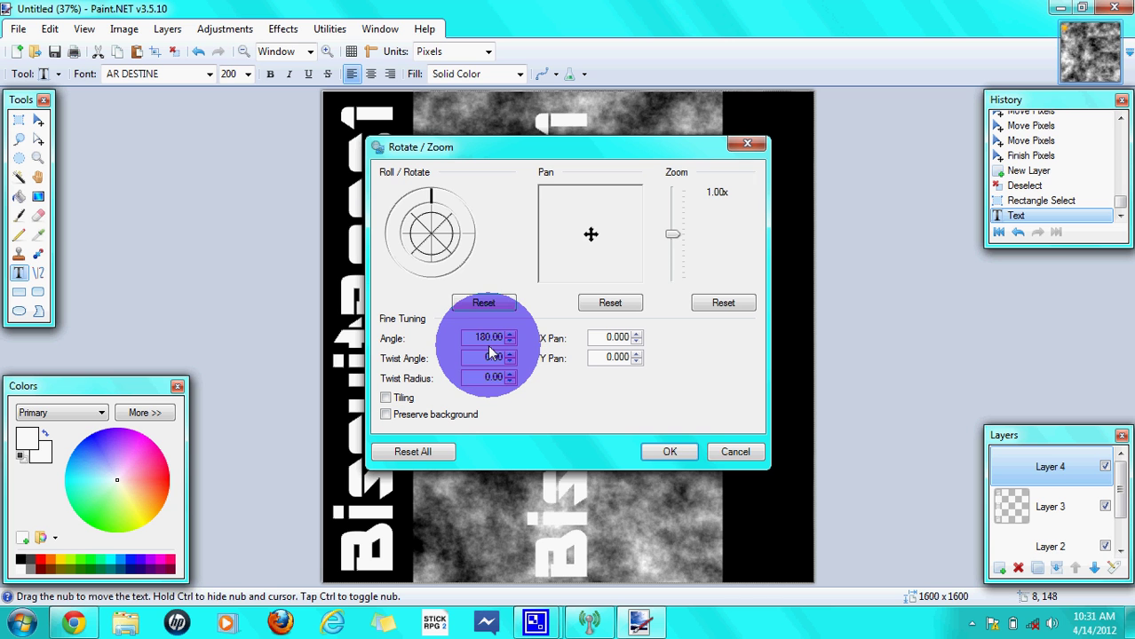
pyautogui.click(672, 453)
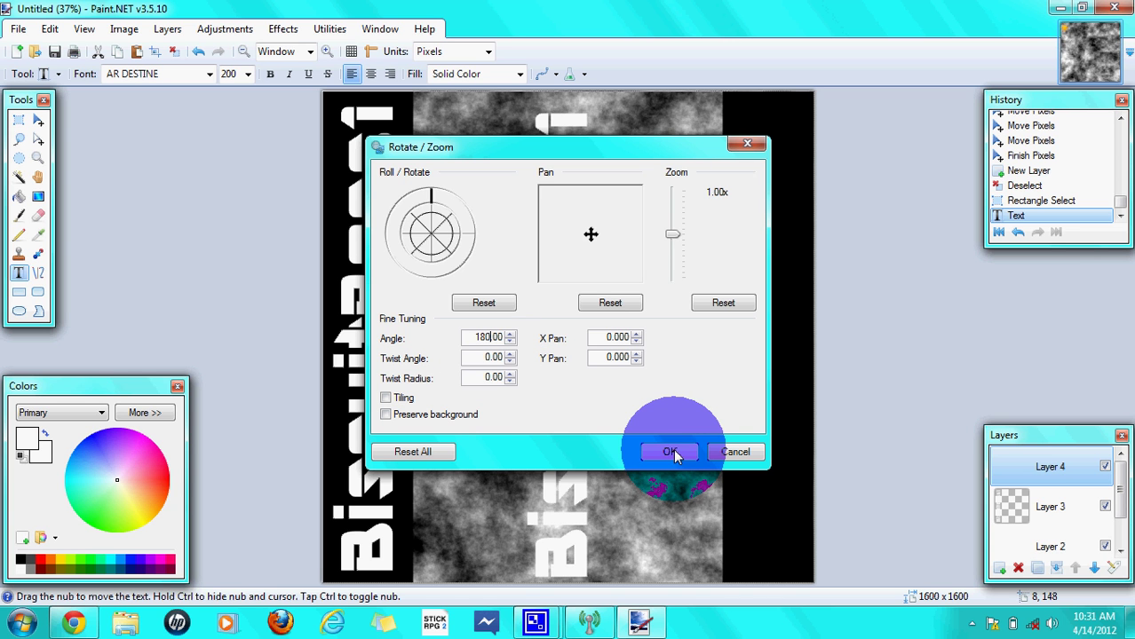
pyautogui.click(671, 453)
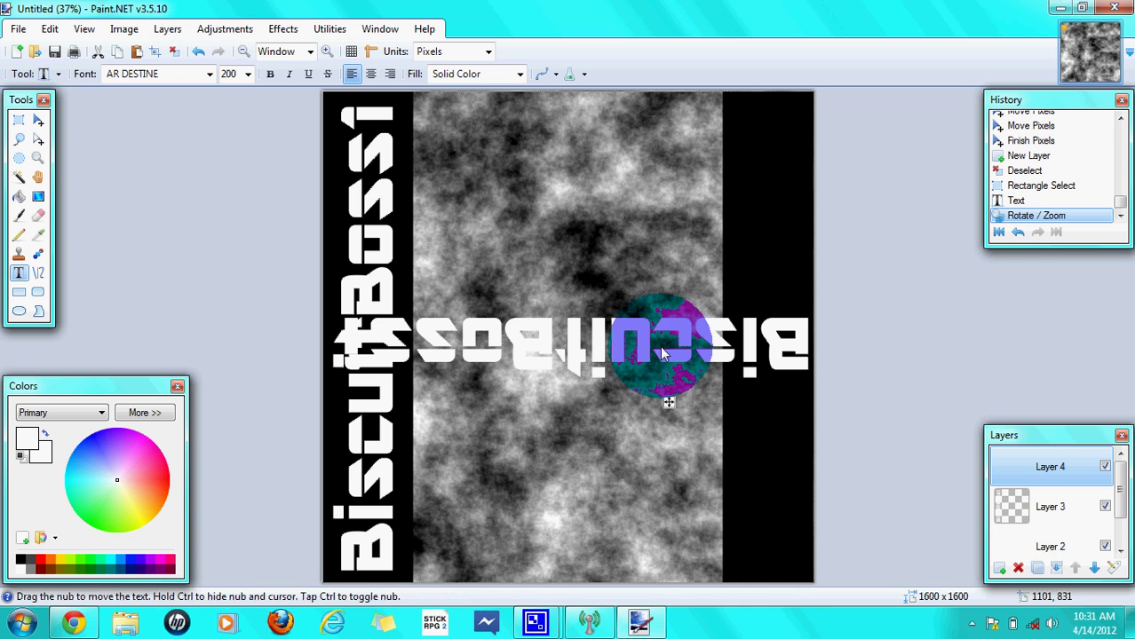
# Rotate the upside-down text layer with Rotate / Zoom again, using an angle of -90.
pyautogui.click(169, 27)
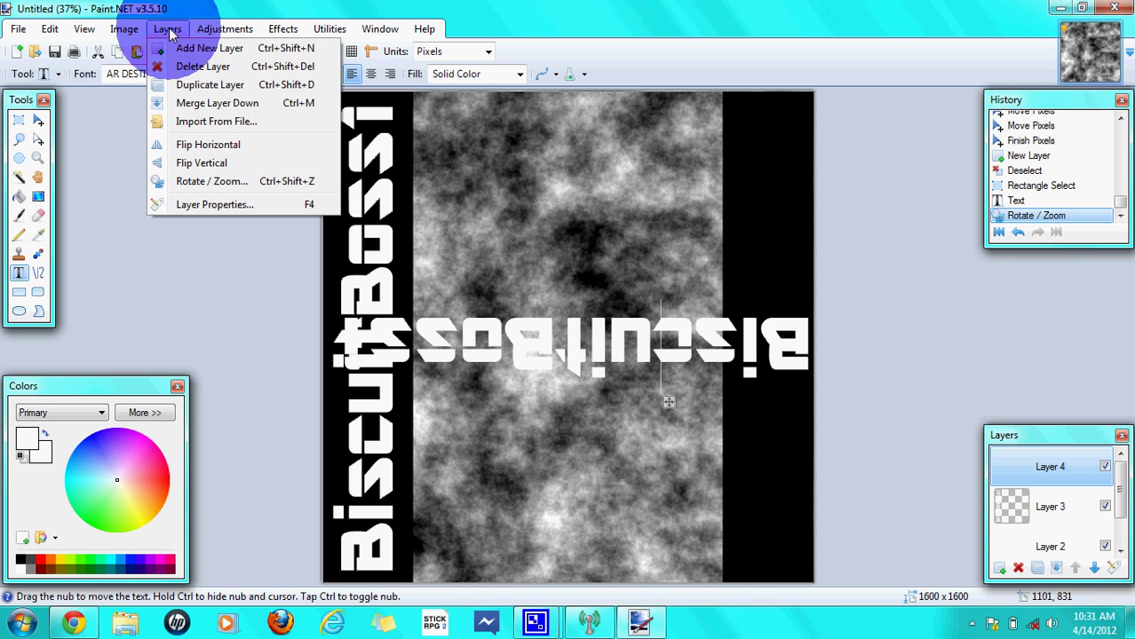
pyautogui.click(222, 182)
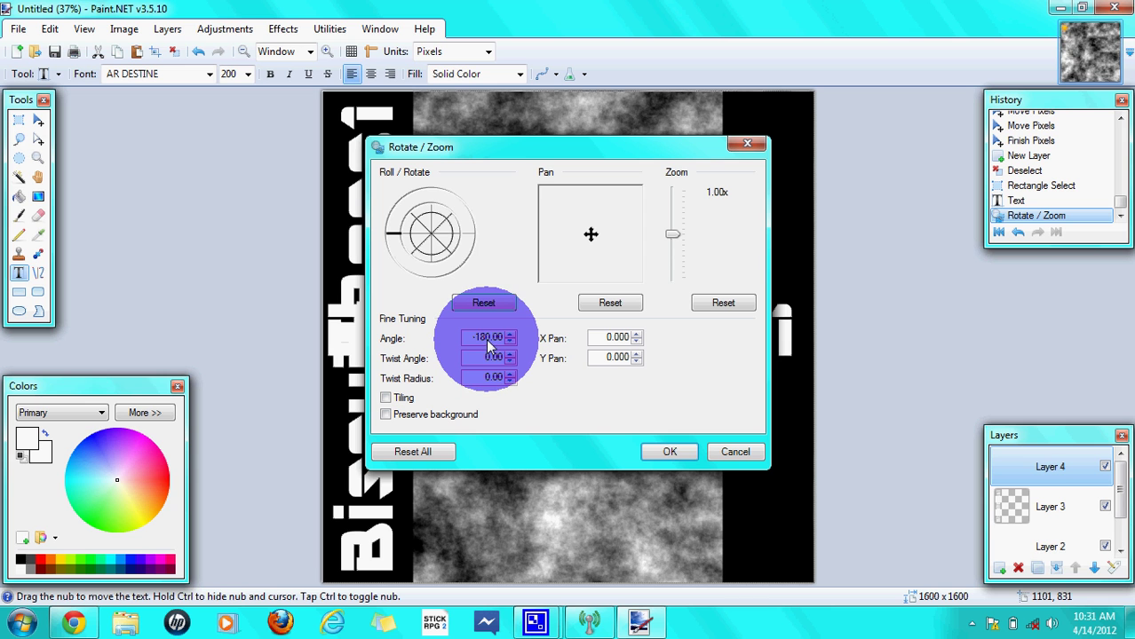
pyautogui.press('BackSpace')
pyautogui.press('BackSpace')
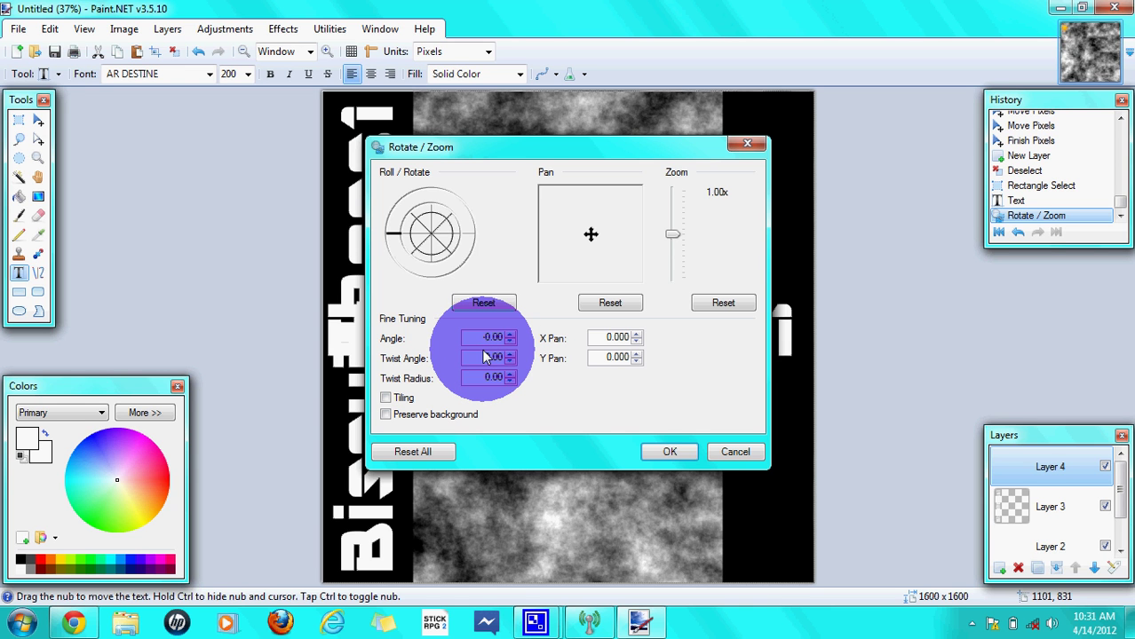
pyautogui.write('9')
pyautogui.click(670, 452)
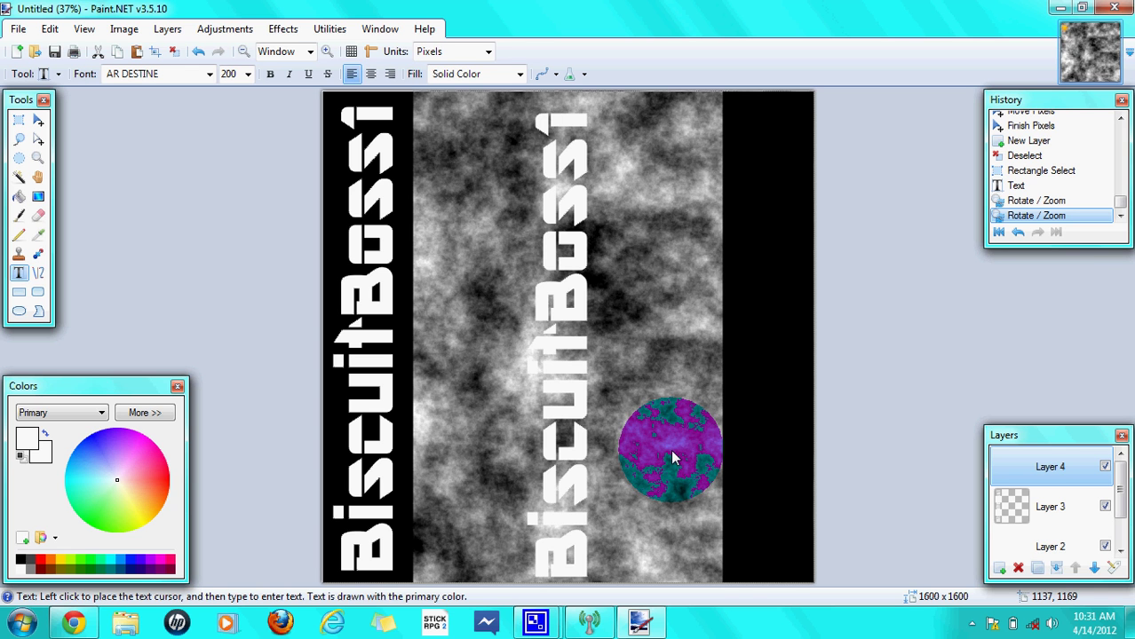
# Flip the second vertical text layer vertically.
pyautogui.moveTo(672, 457); pyautogui.dragTo(676, 276)
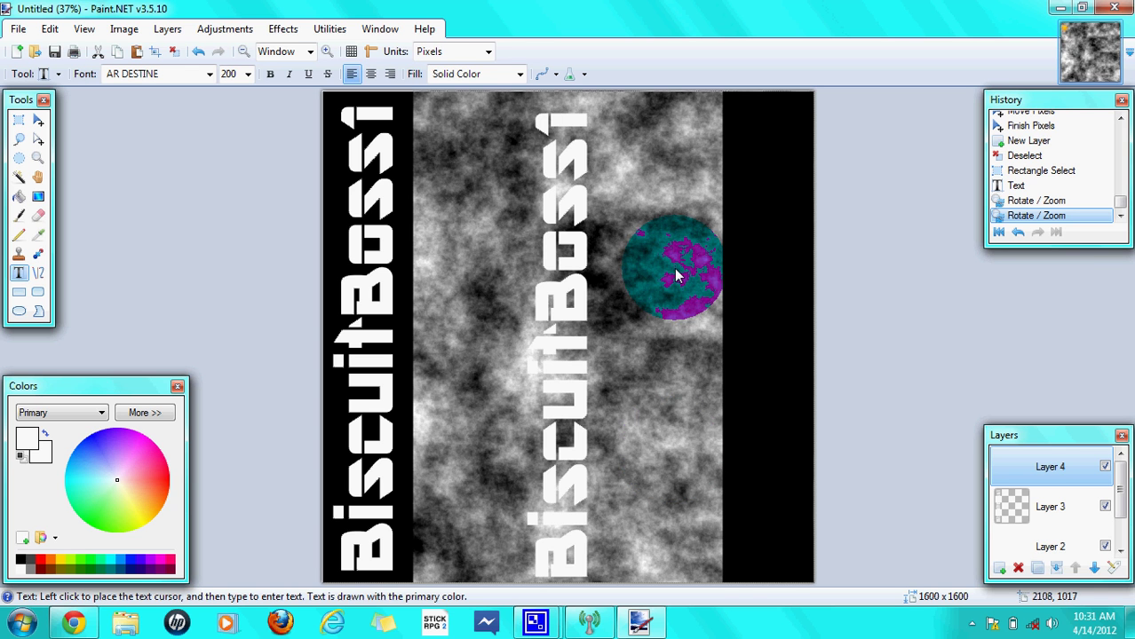
pyautogui.click(168, 30)
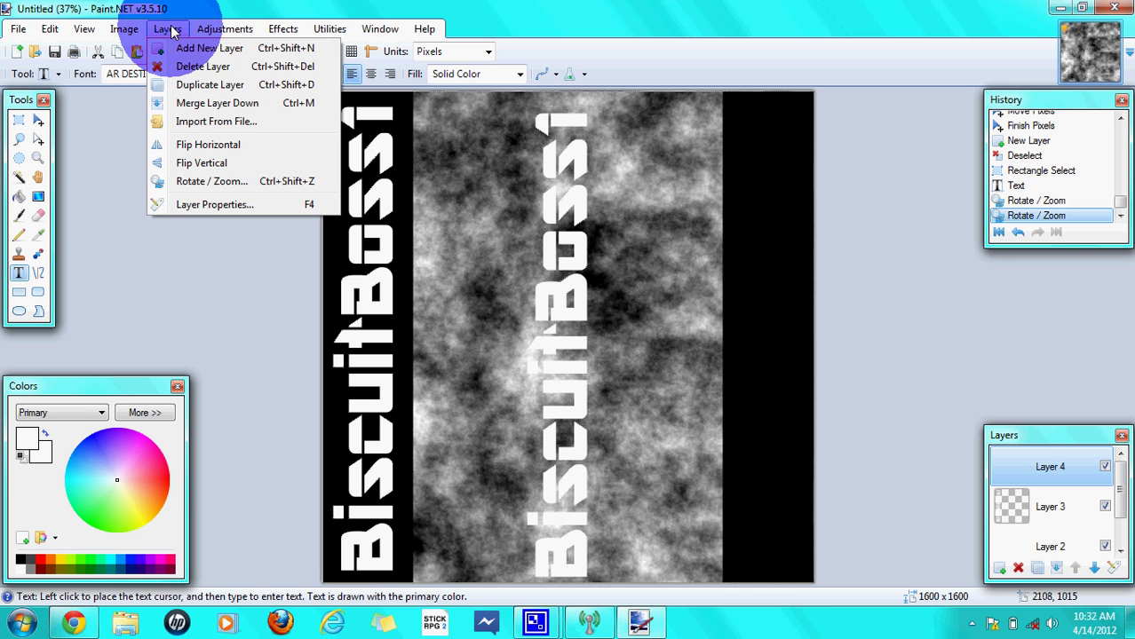
pyautogui.click(231, 164)
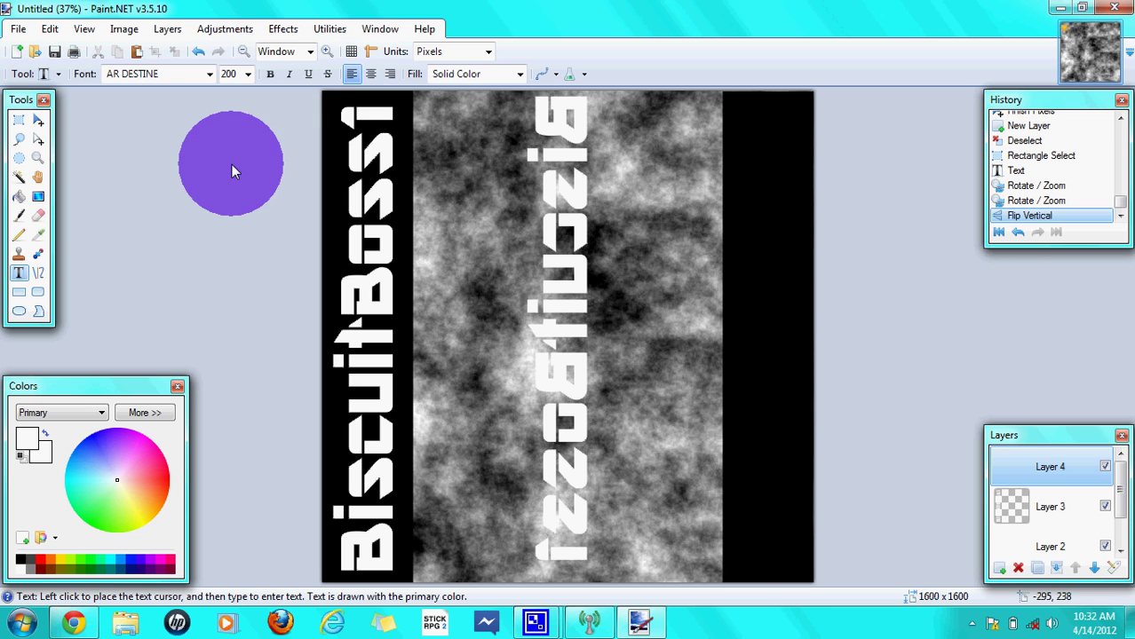
# Flip the second vertical "BiscuitBoss1" text layer vertically once more and also flip it horizontally.
pyautogui.click(172, 30)
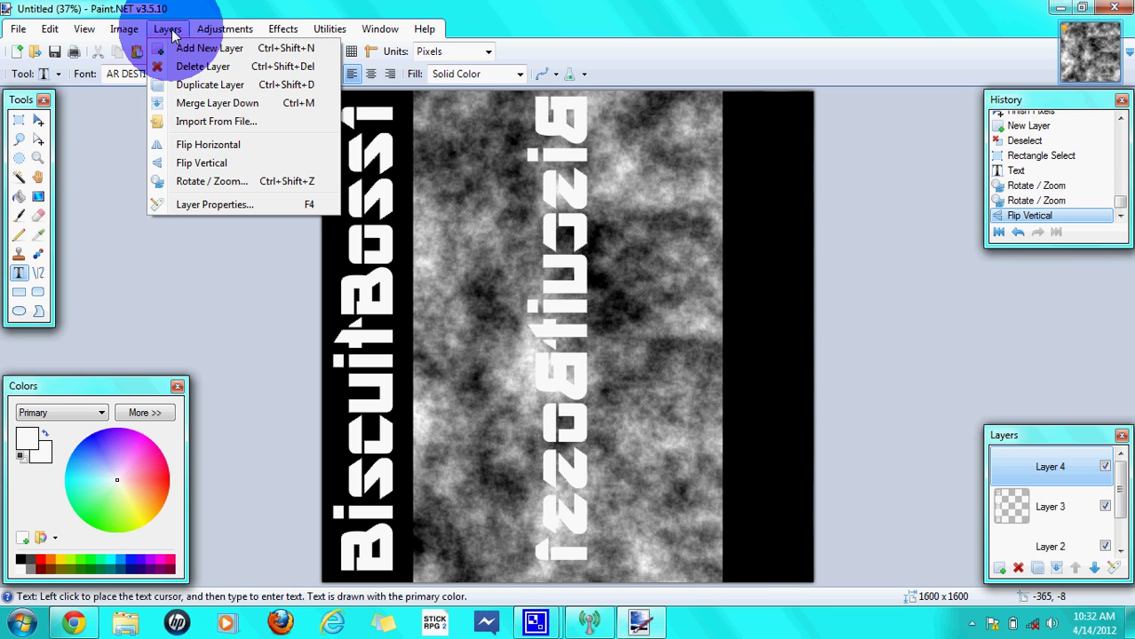
pyautogui.click(214, 163)
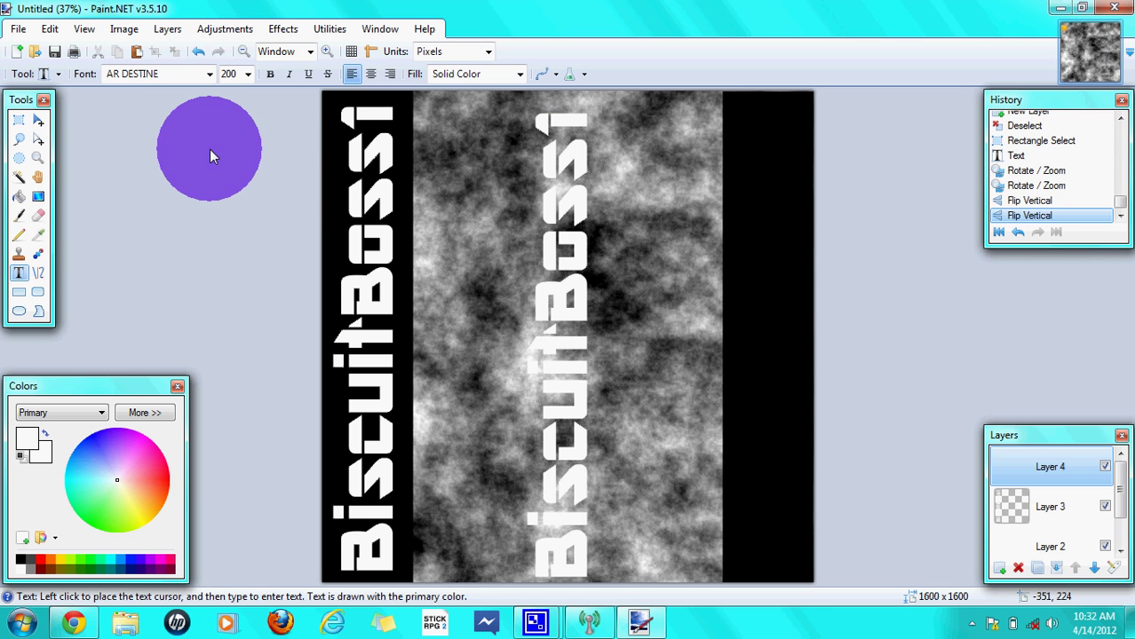
pyautogui.click(172, 32)
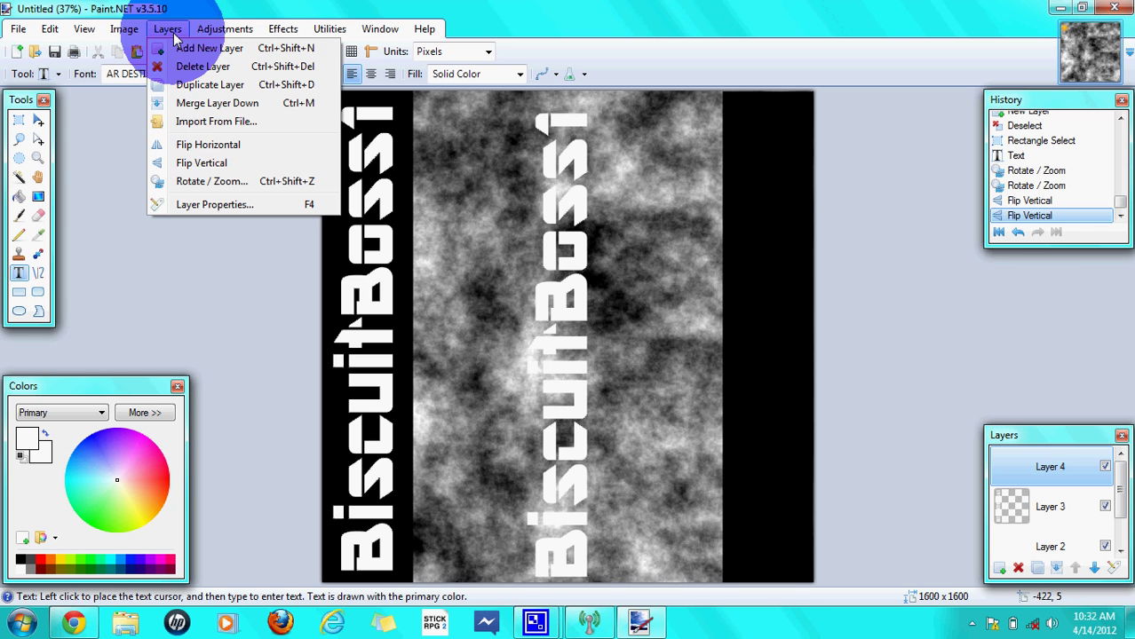
pyautogui.click(228, 151)
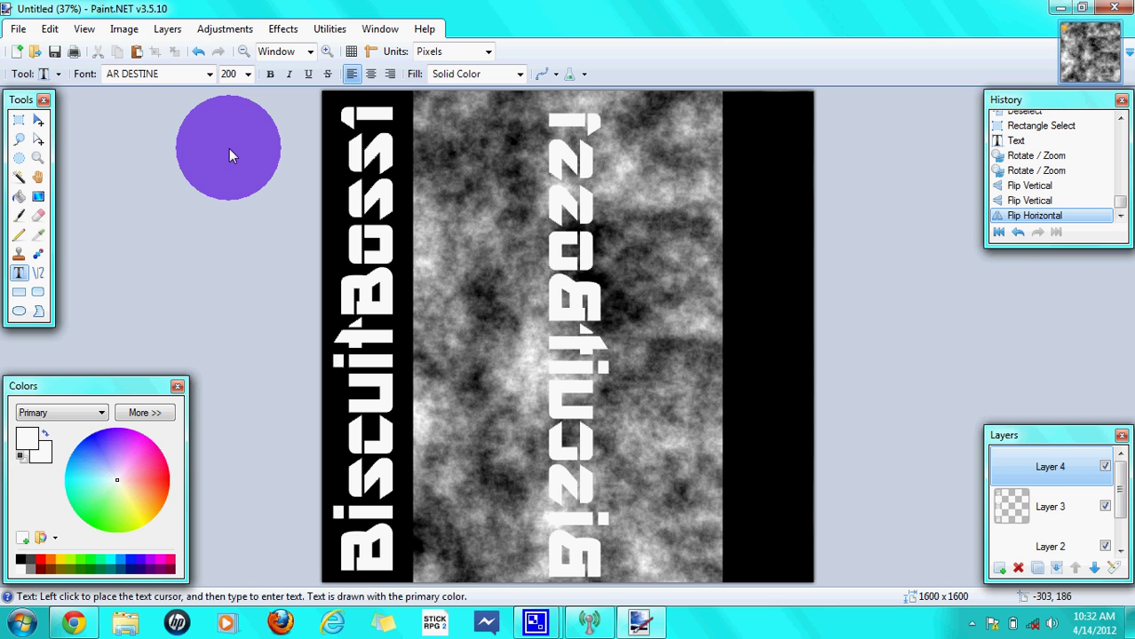
pyautogui.click(462, 258)
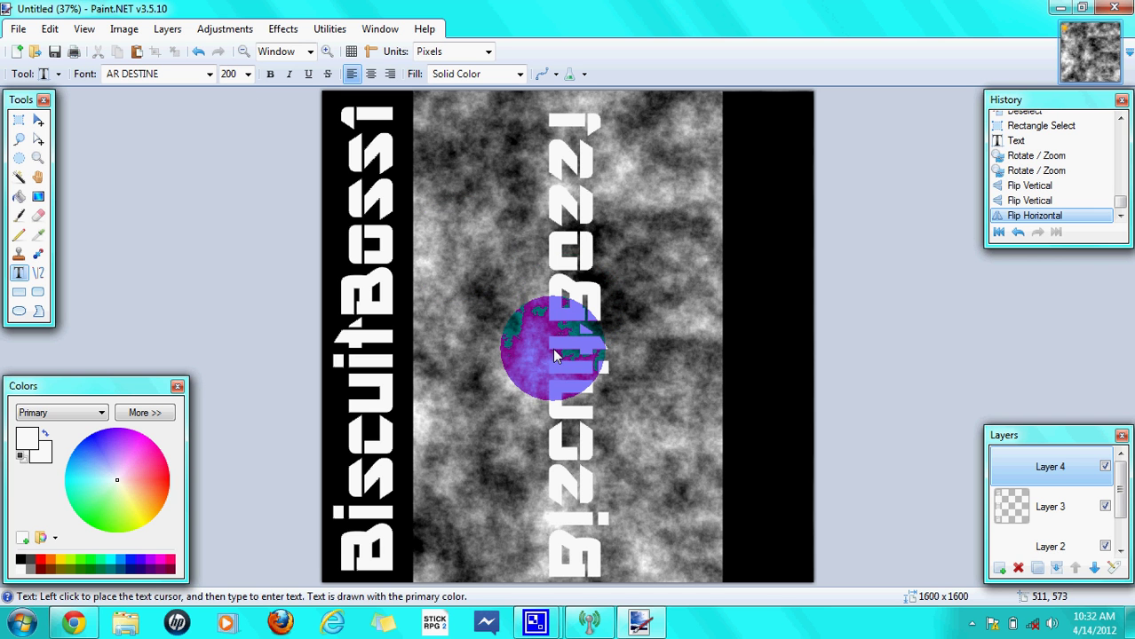
# Try rotating the mirrored text layer with Rotate / Zoom, testing angles of -90 and 180.
pyautogui.click(181, 33)
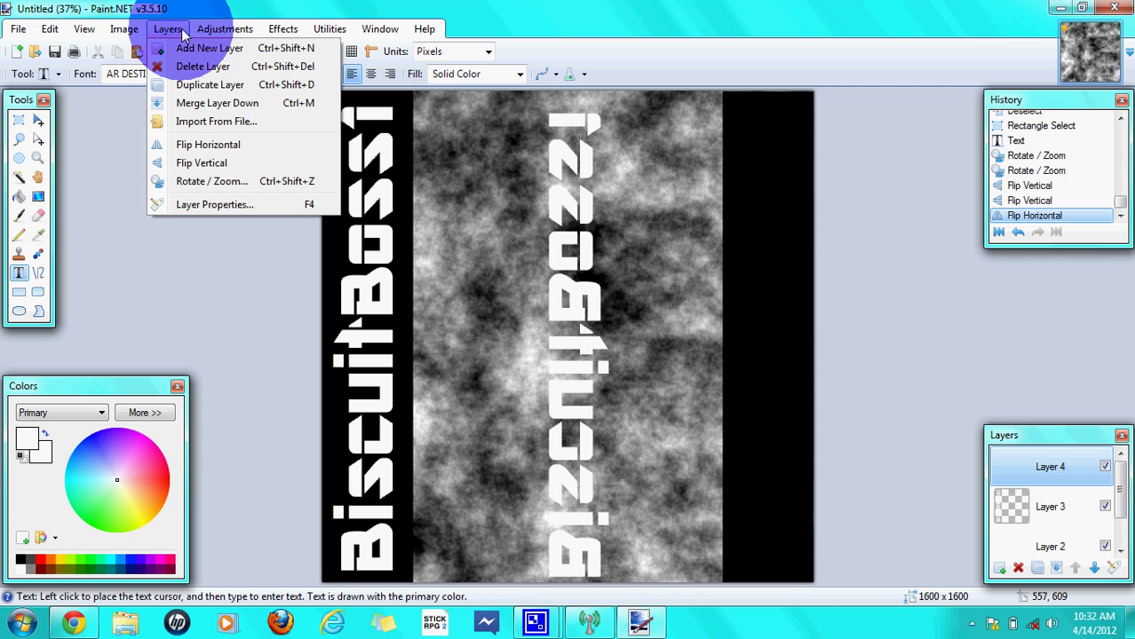
pyautogui.click(255, 192)
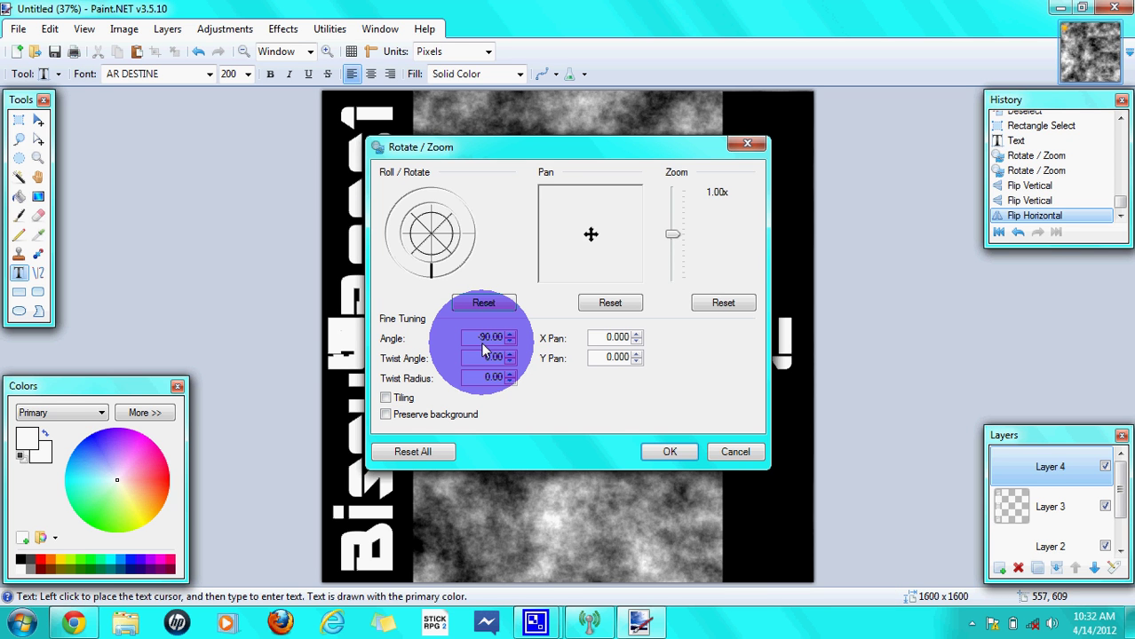
pyautogui.write('-')
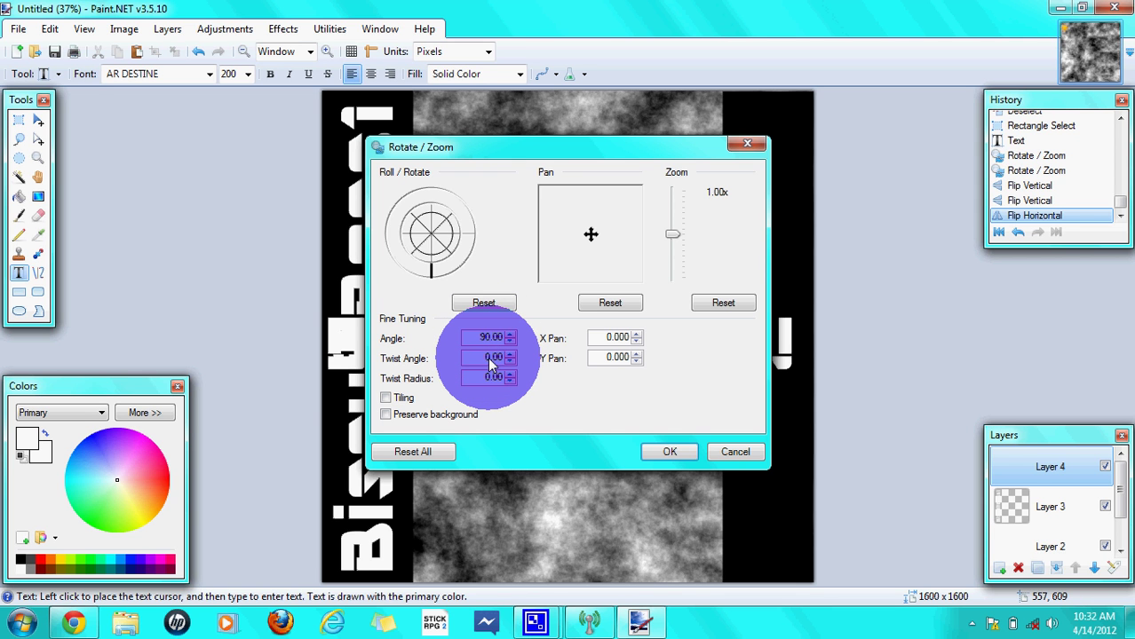
pyautogui.click(510, 336)
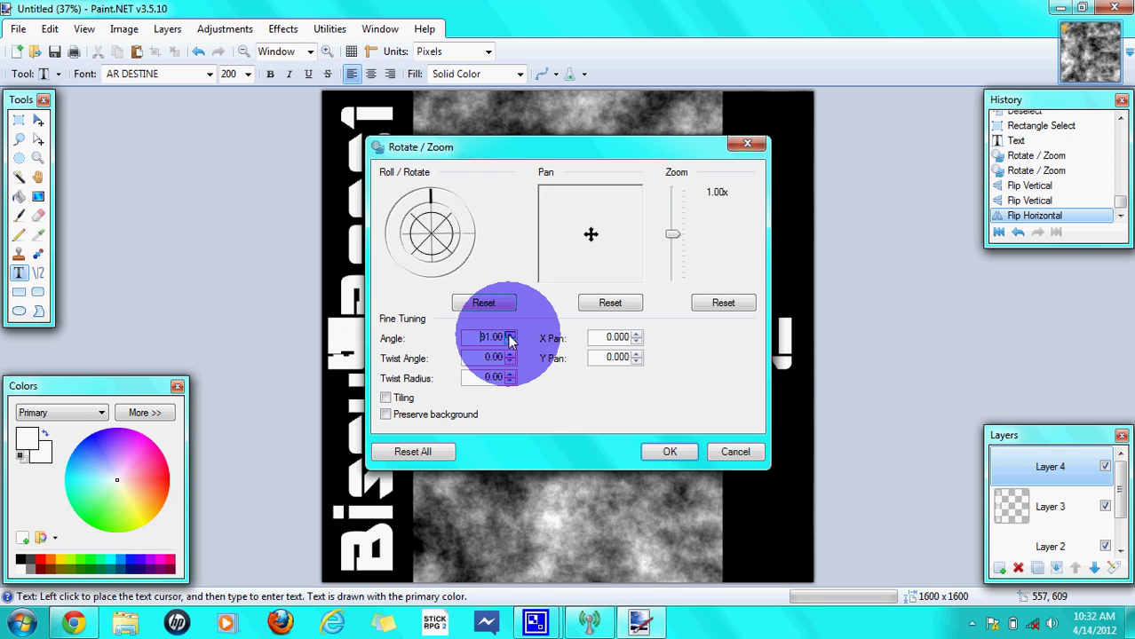
pyautogui.click(510, 342)
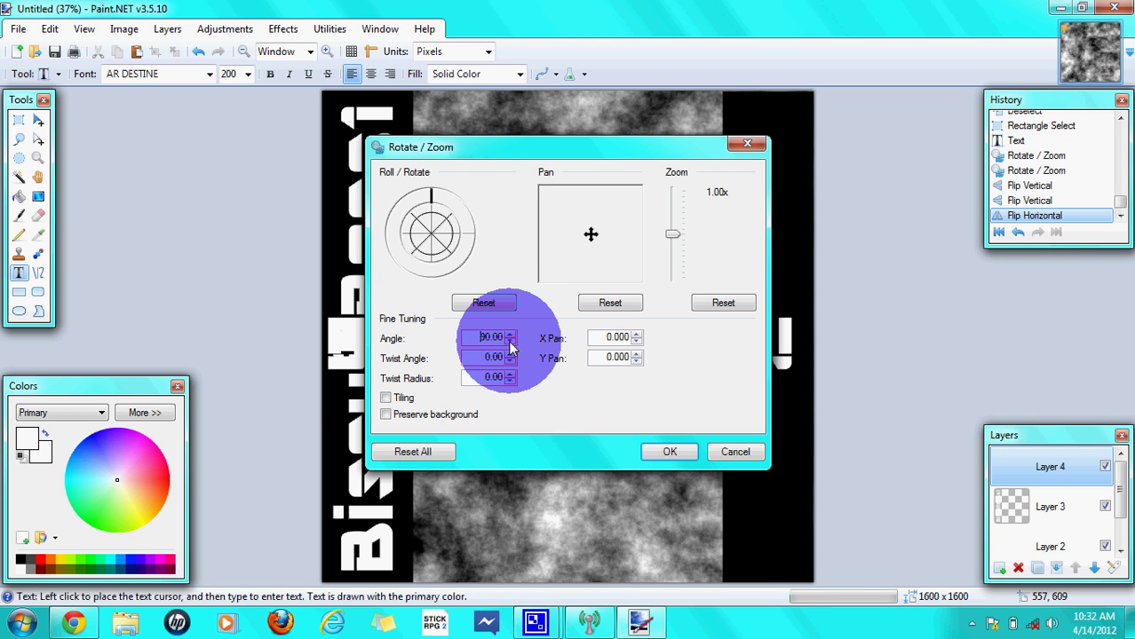
pyautogui.write('-')
pyautogui.click(573, 397)
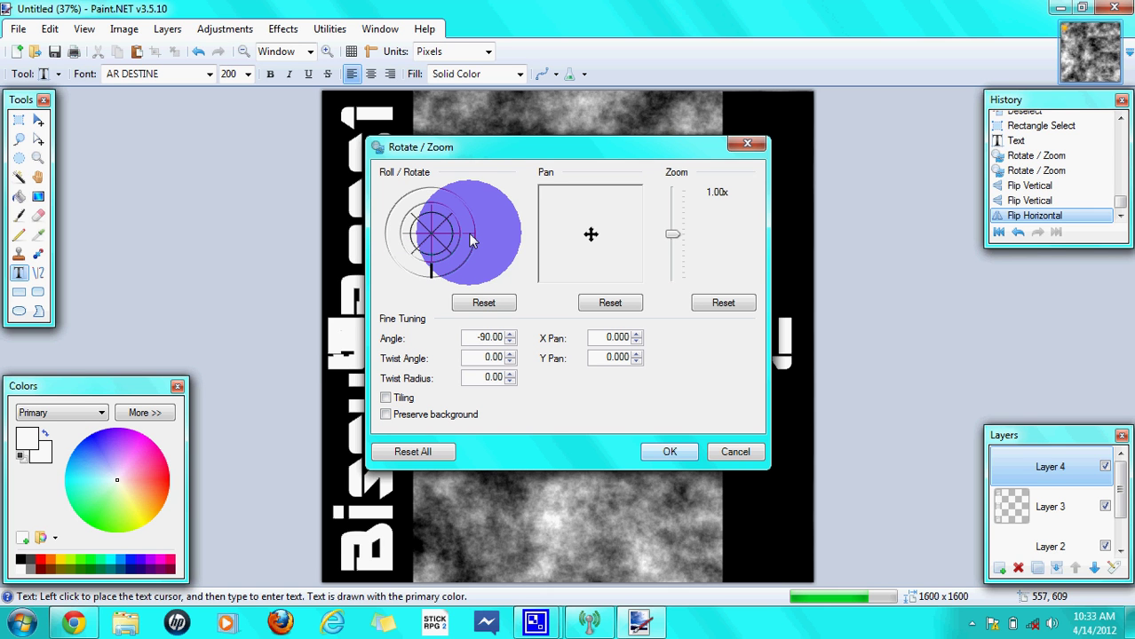
pyautogui.click(433, 233)
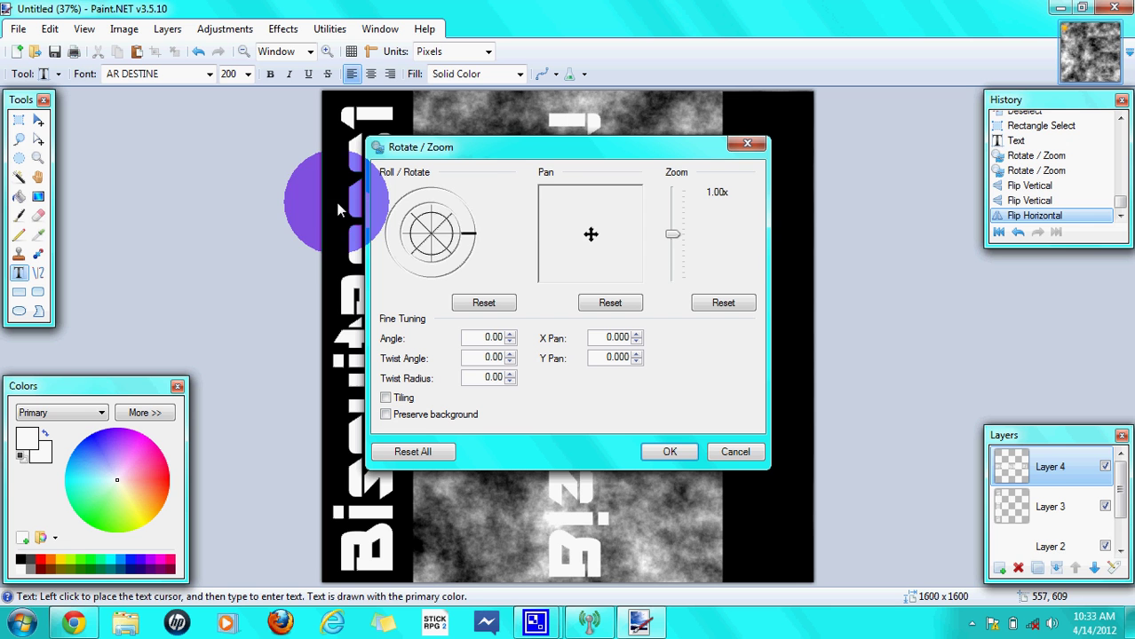
pyautogui.moveTo(477, 237); pyautogui.dragTo(391, 238)
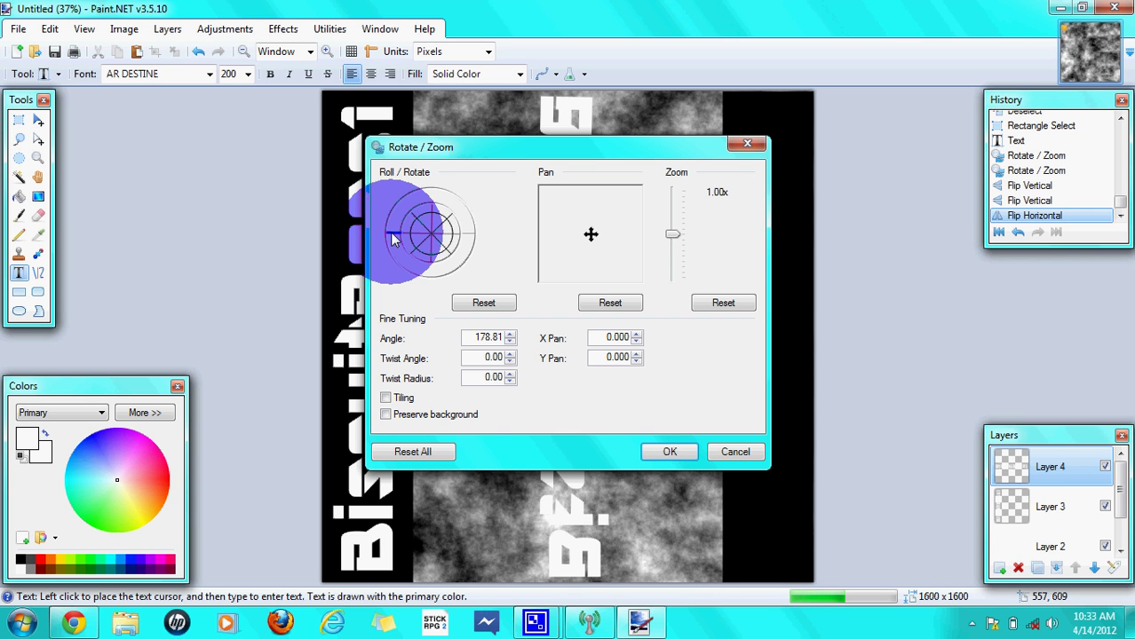
pyautogui.moveTo(394, 240); pyautogui.dragTo(396, 238)
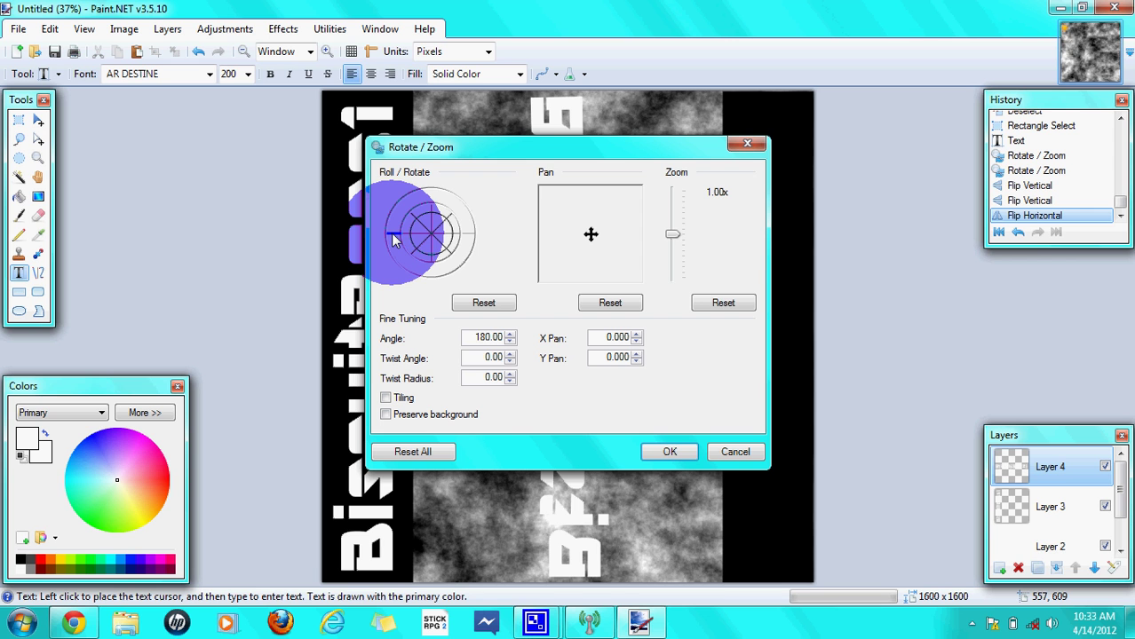
pyautogui.moveTo(391, 234); pyautogui.dragTo(392, 234)
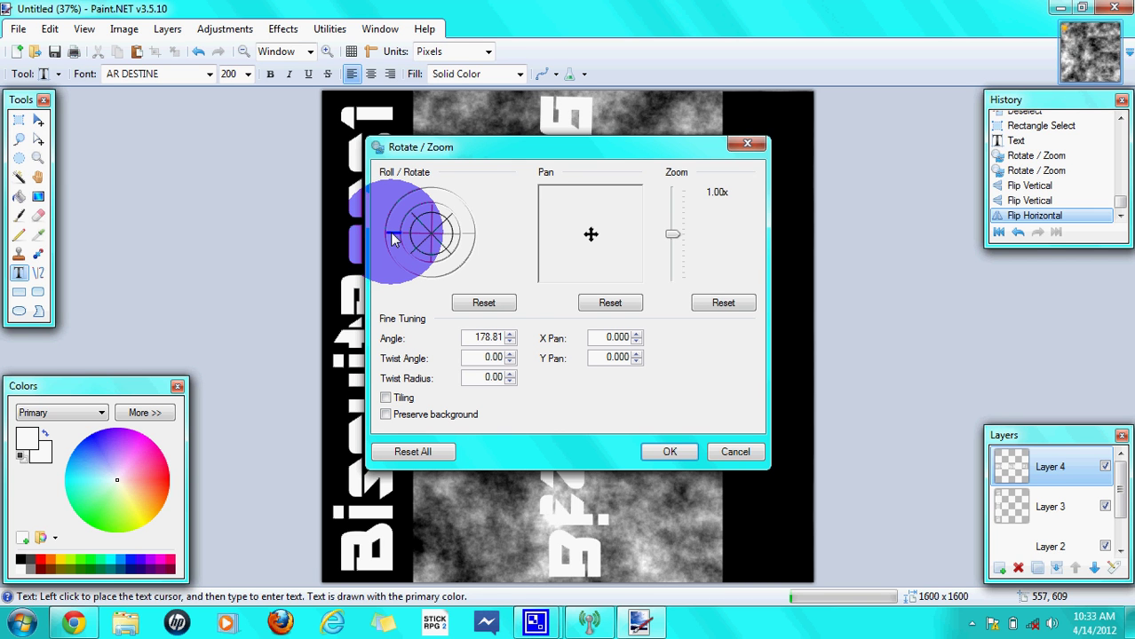
pyautogui.moveTo(393, 240); pyautogui.dragTo(394, 236)
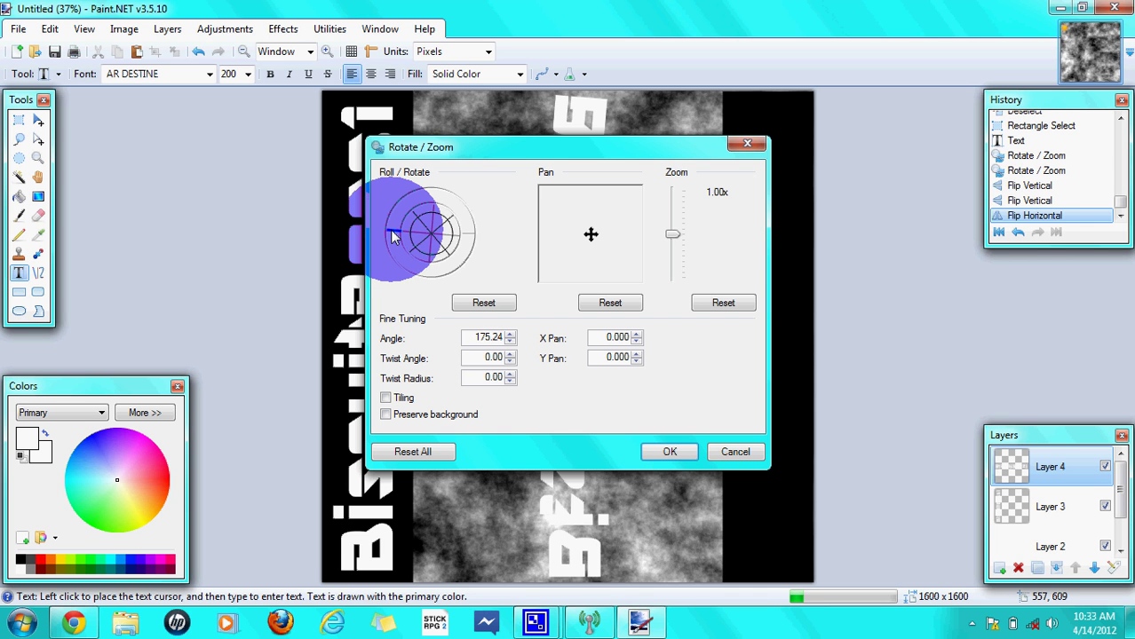
pyautogui.moveTo(389, 229); pyautogui.dragTo(389, 232)
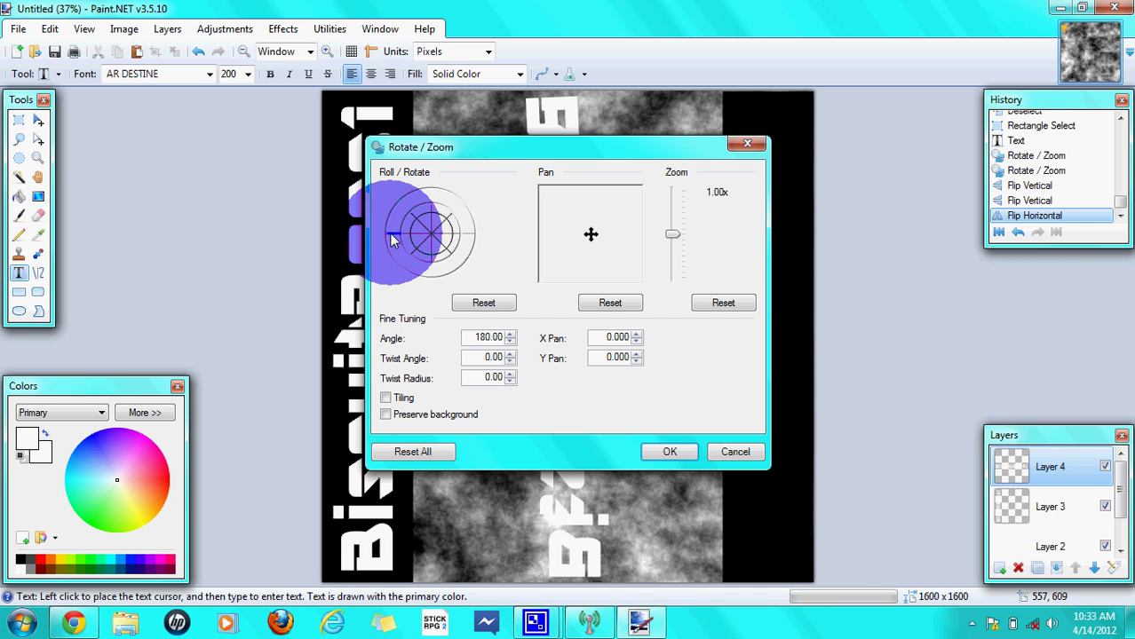
pyautogui.moveTo(648, 156); pyautogui.dragTo(1133, 289)
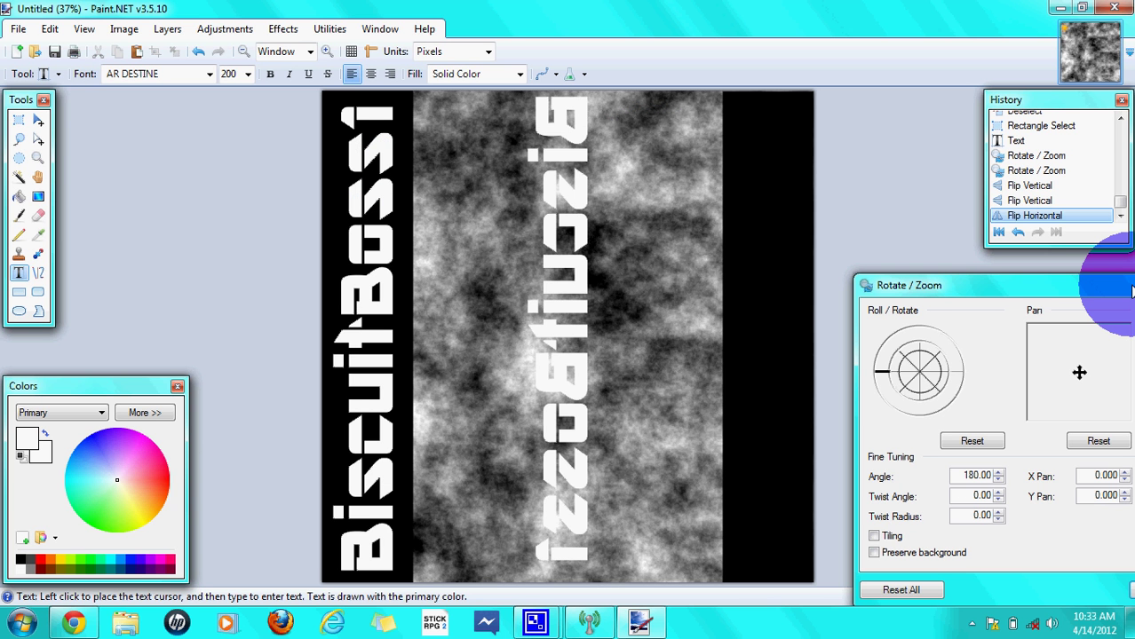
pyautogui.moveTo(1131, 291); pyautogui.dragTo(653, 161)
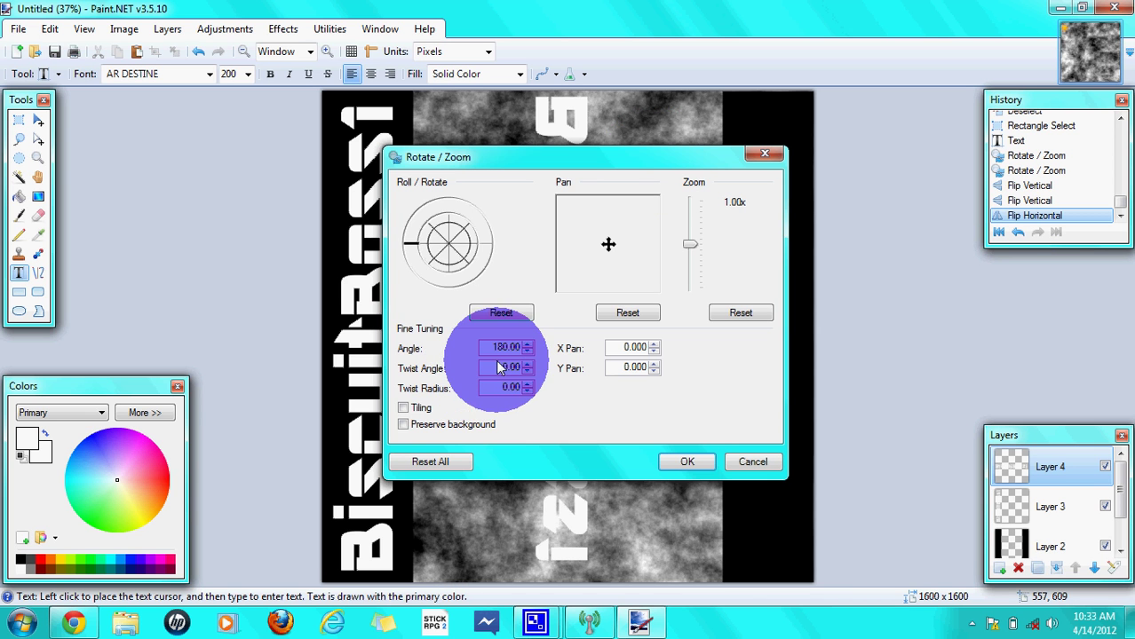
pyautogui.click(753, 464)
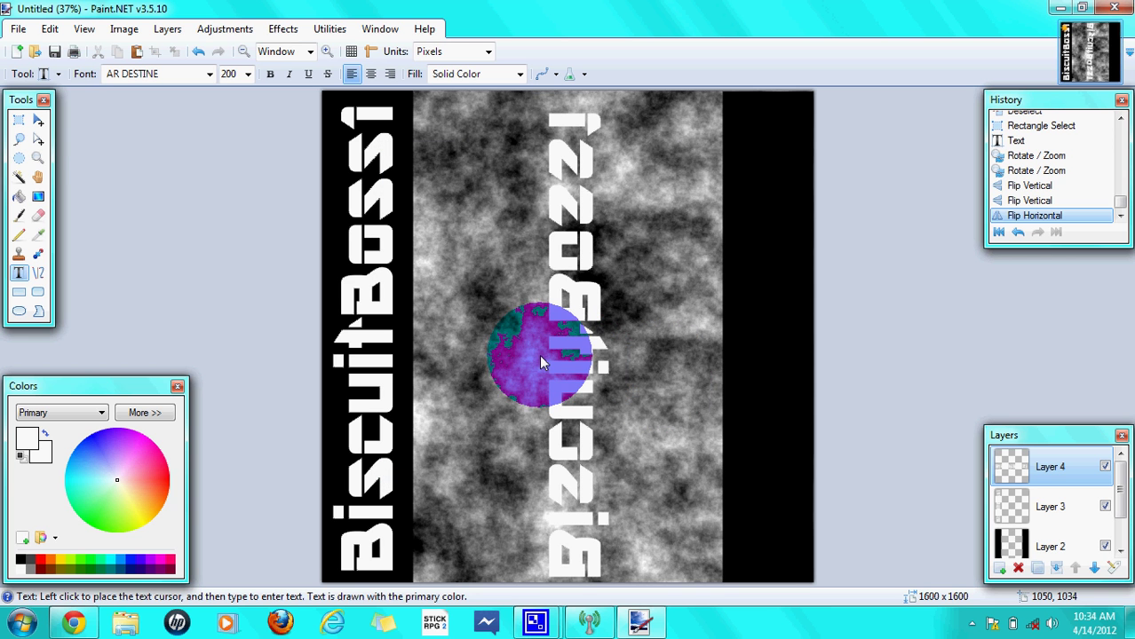
pyautogui.click(168, 31)
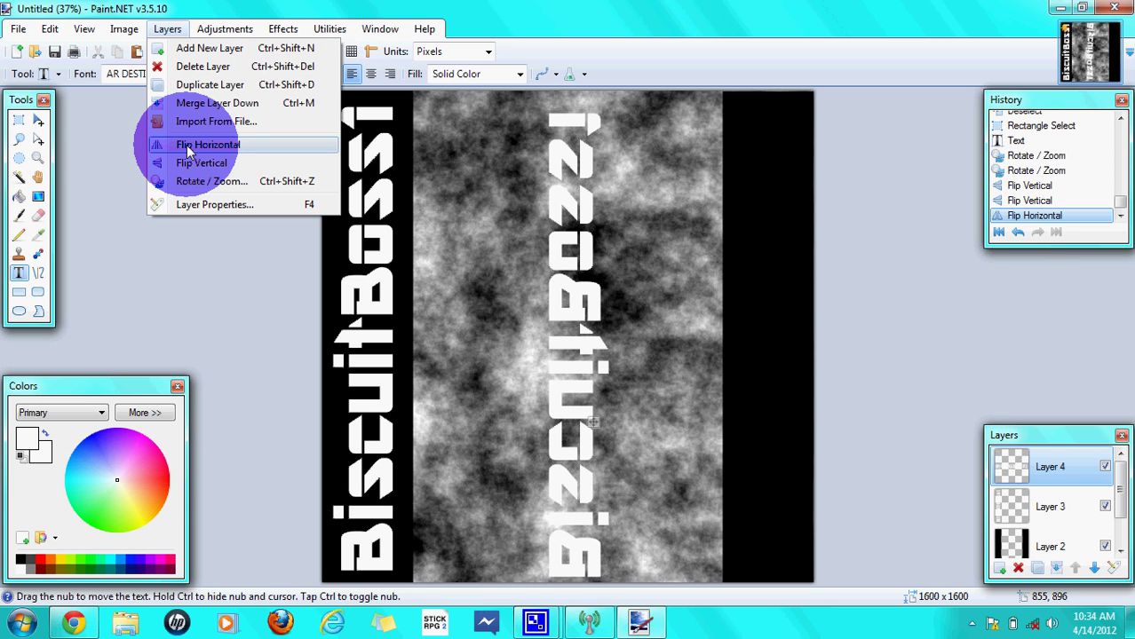
pyautogui.click(131, 171)
pyautogui.click(560, 368)
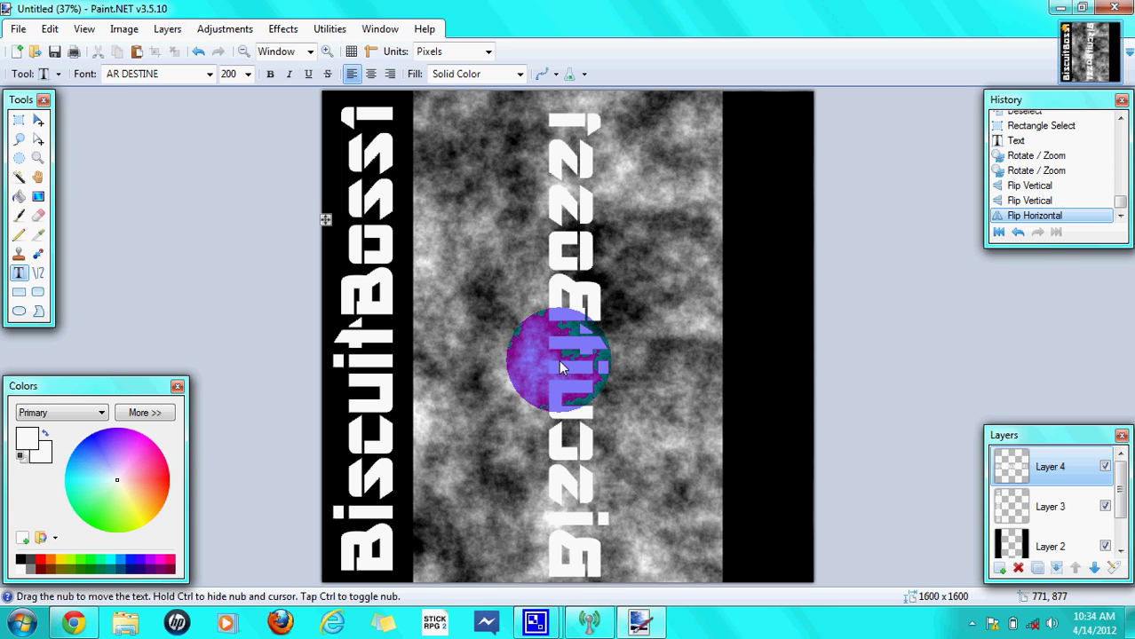
pyautogui.moveTo(558, 359); pyautogui.dragTo(563, 397)
# Select all of Layer 4 and move its mirrored text onto the right-hand black strip with Move Selected Pixels.
pyautogui.click(40, 130)
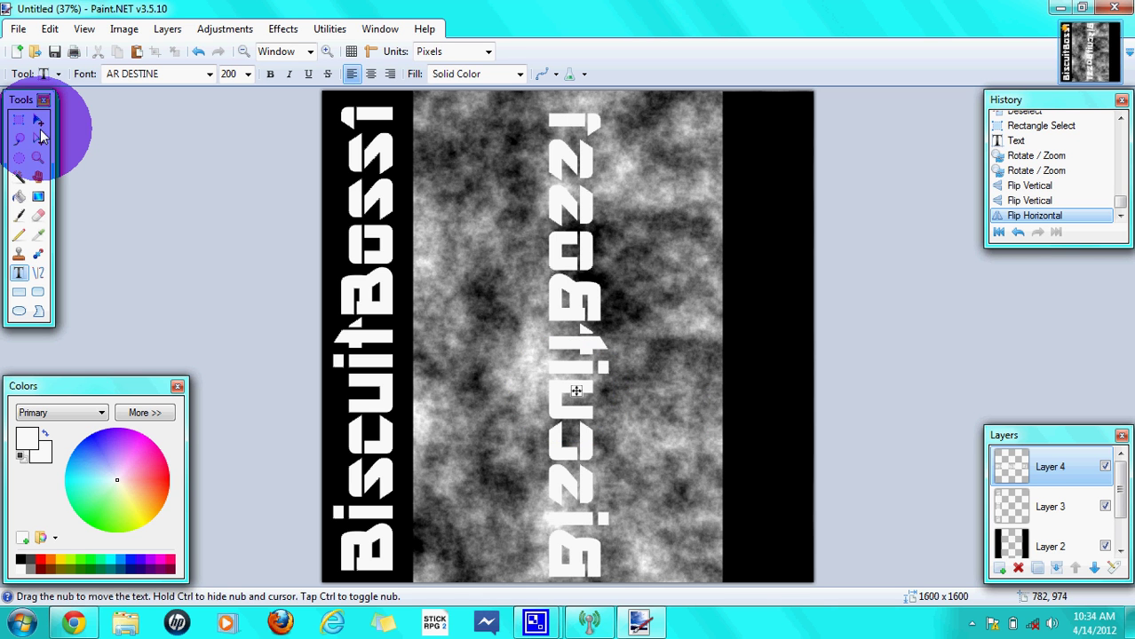
pyautogui.click(39, 124)
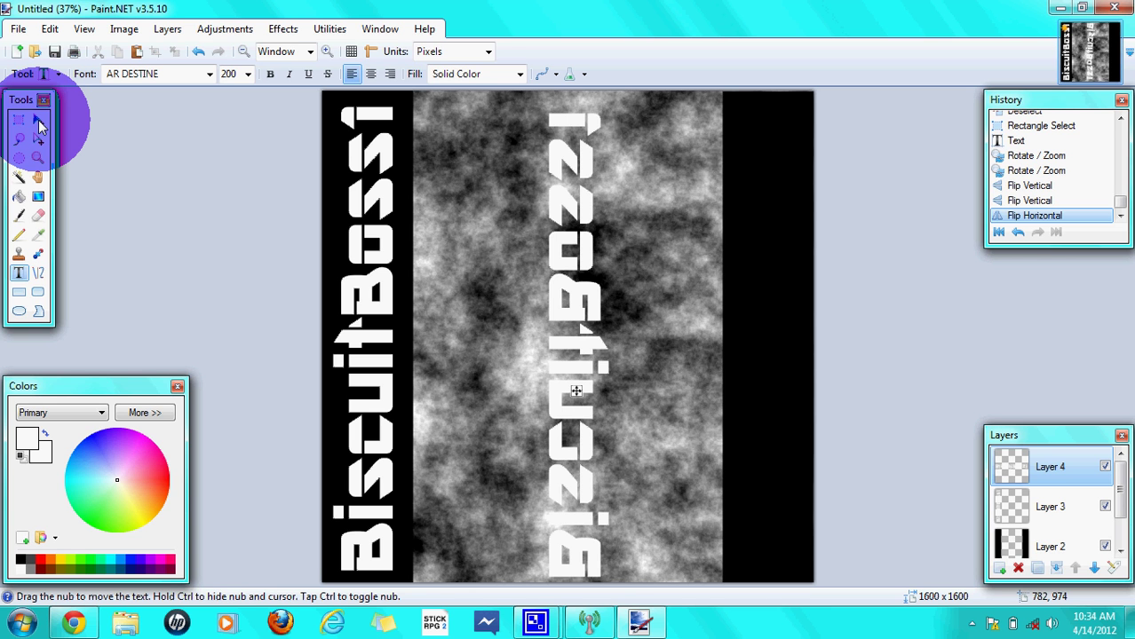
pyautogui.click(622, 234)
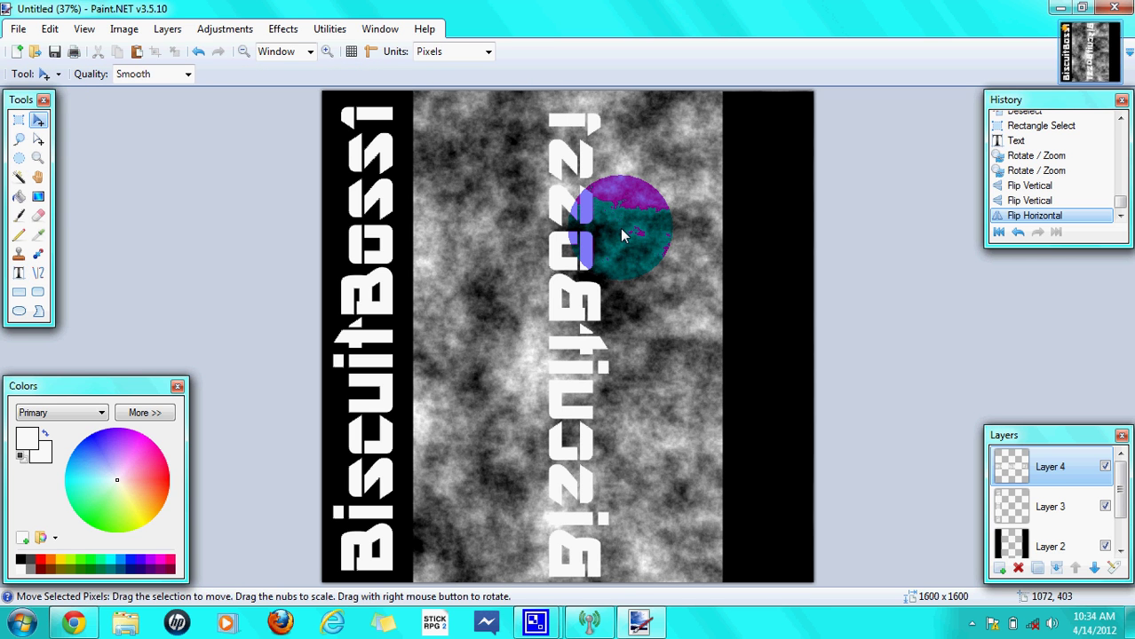
pyautogui.hotkey('ctrl', 'a')
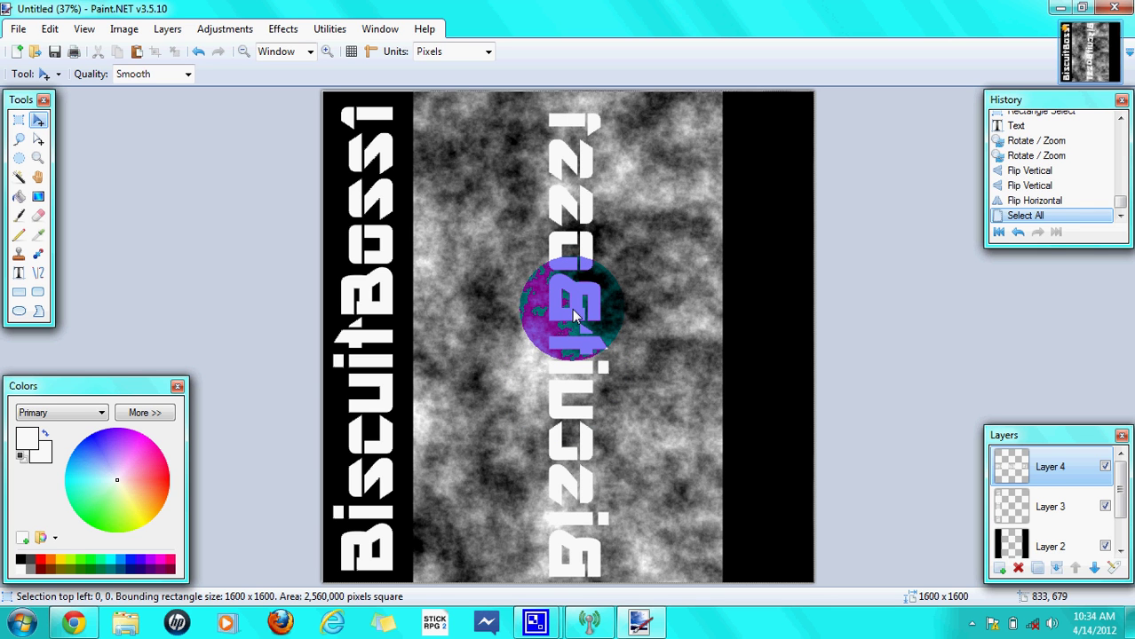
pyautogui.moveTo(573, 311); pyautogui.dragTo(572, 312)
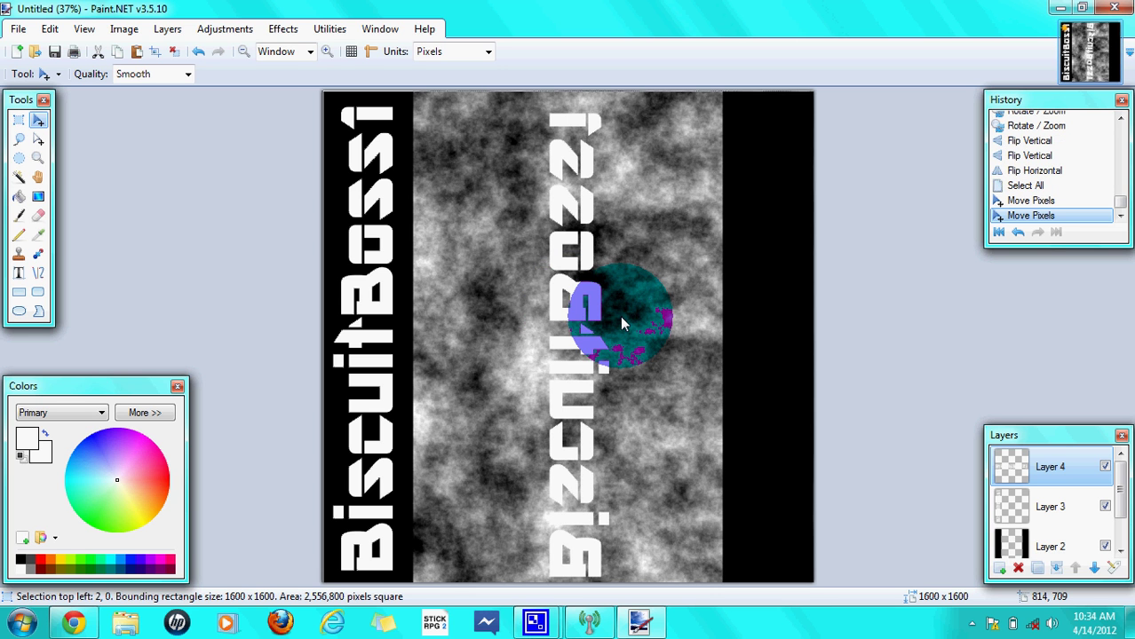
pyautogui.moveTo(621, 320); pyautogui.dragTo(758, 339)
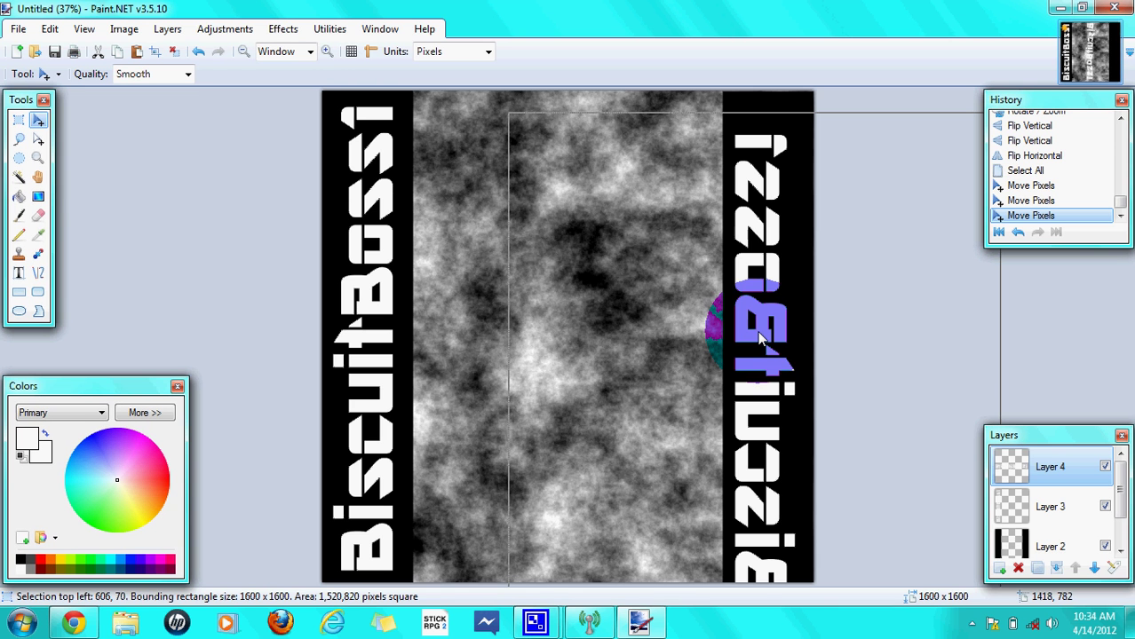
# Shift the mirrored text upward and slightly to the right within the right-hand black strip, to an offset of 637, -219.
pyautogui.moveTo(764, 329); pyautogui.dragTo(762, 303)
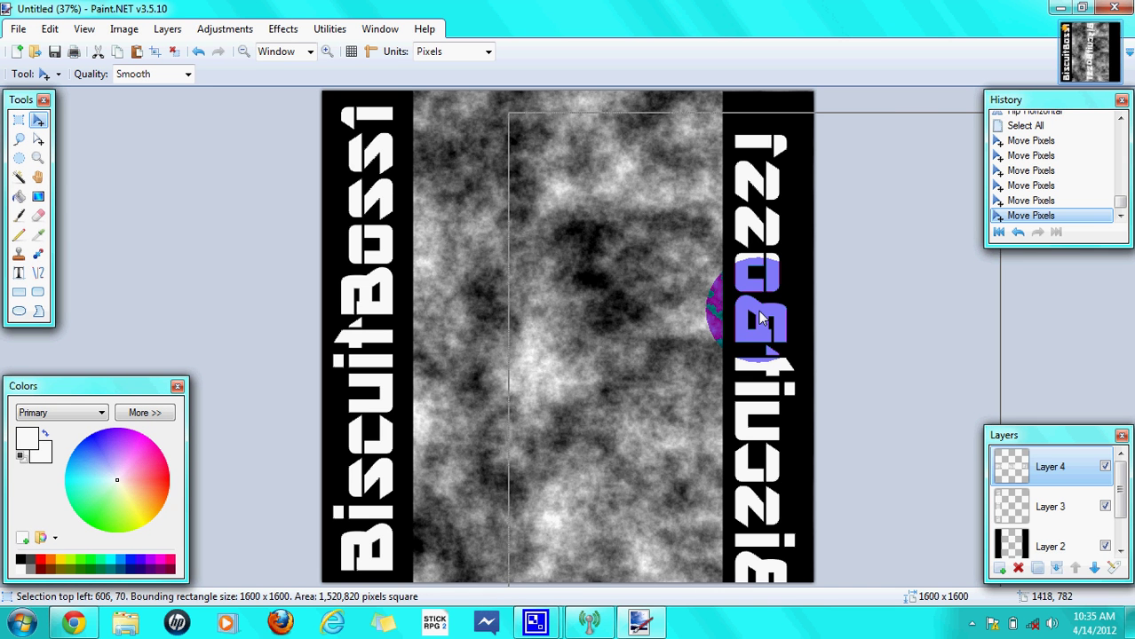
pyautogui.moveTo(759, 319)
pyautogui.mouseDown()
pyautogui.moveTo(755, 280)
pyautogui.moveTo(757, 311)
pyautogui.moveTo(762, 298)
pyautogui.mouseUp()
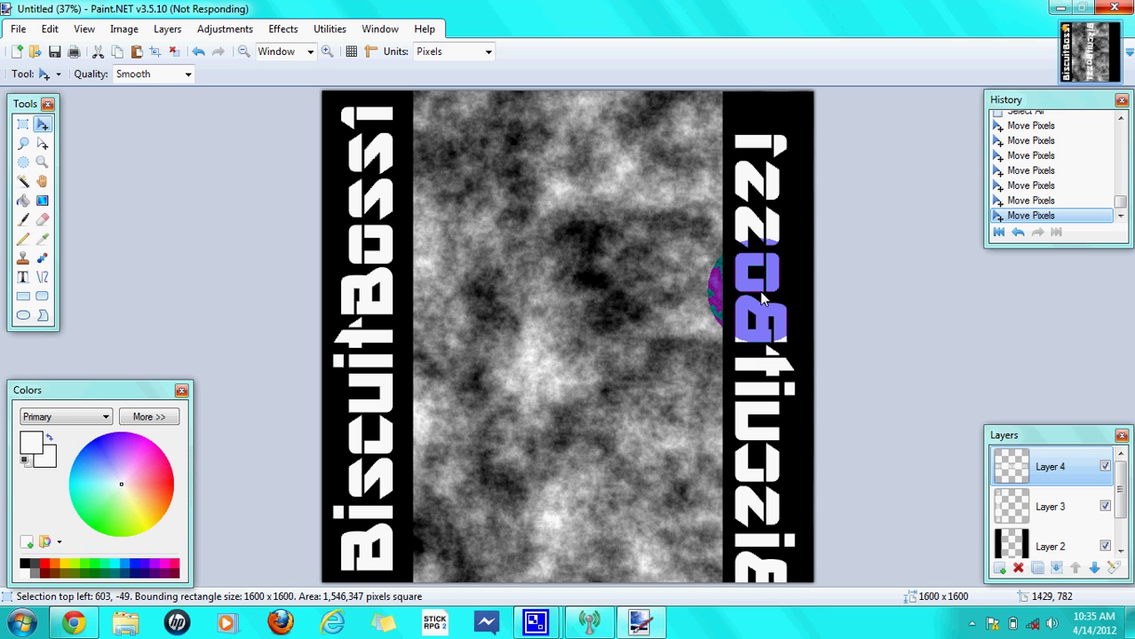
pyautogui.moveTo(760, 295); pyautogui.dragTo(778, 289)
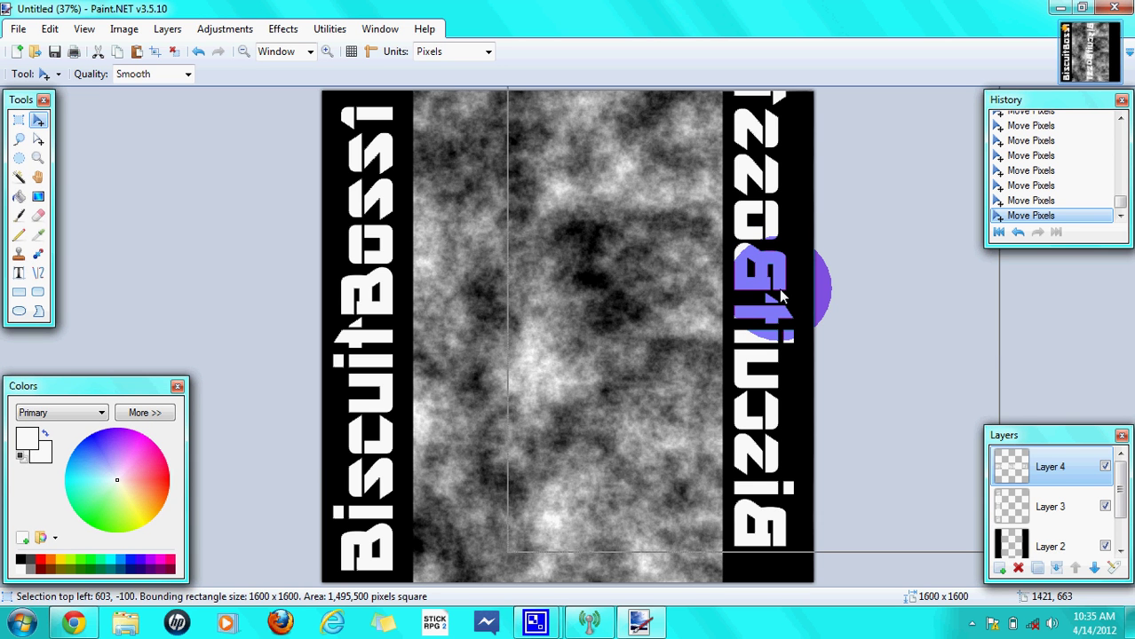
pyautogui.moveTo(779, 292)
pyautogui.mouseDown()
pyautogui.moveTo(779, 315)
pyautogui.moveTo(773, 285)
pyautogui.moveTo(761, 293)
pyautogui.mouseUp()
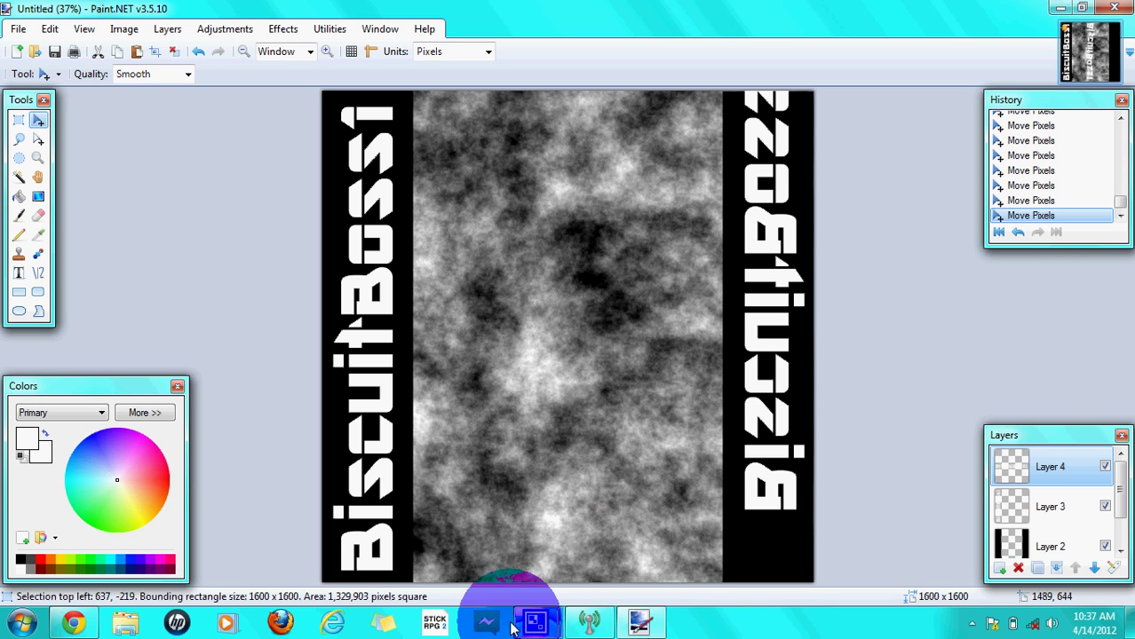
# Try to close the Paint.NET window and switch to HP Wireless Assistant.
pyautogui.rightClick(653, 612)
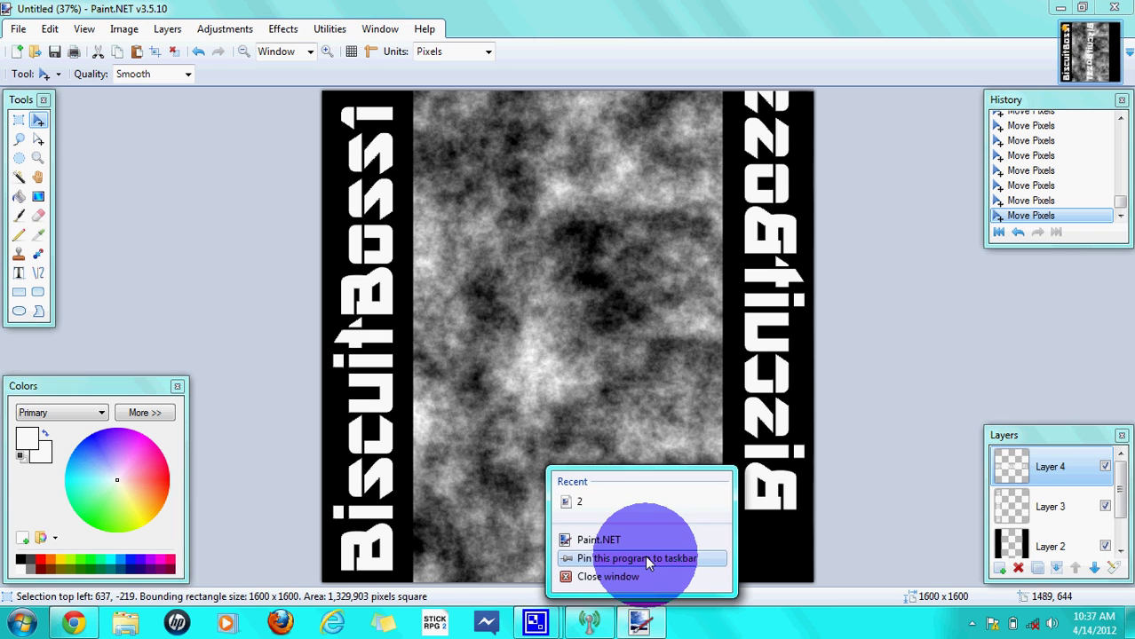
pyautogui.click(629, 577)
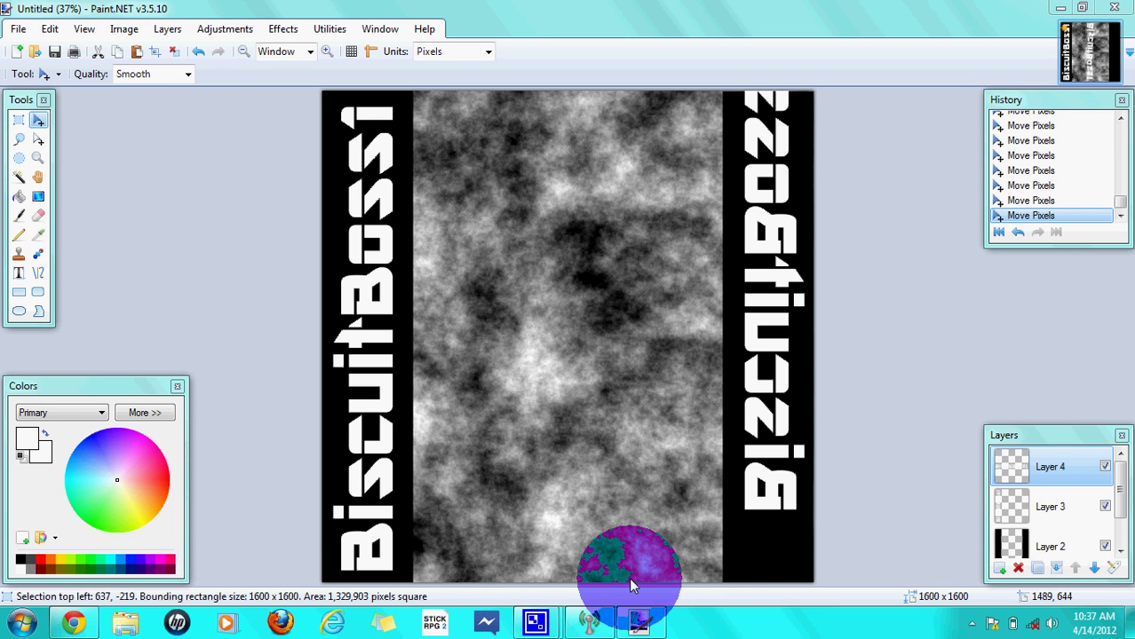
pyautogui.click(595, 624)
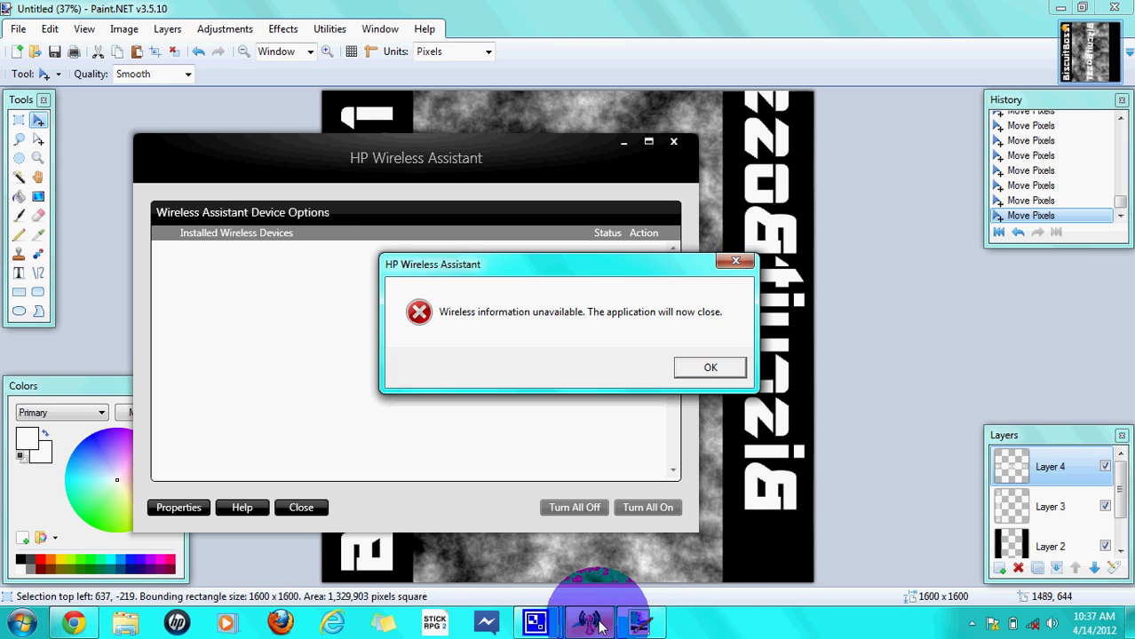
# Dismiss the HP Wireless Assistant error and switch to the CamStudio recorder's controls.
pyautogui.click(727, 368)
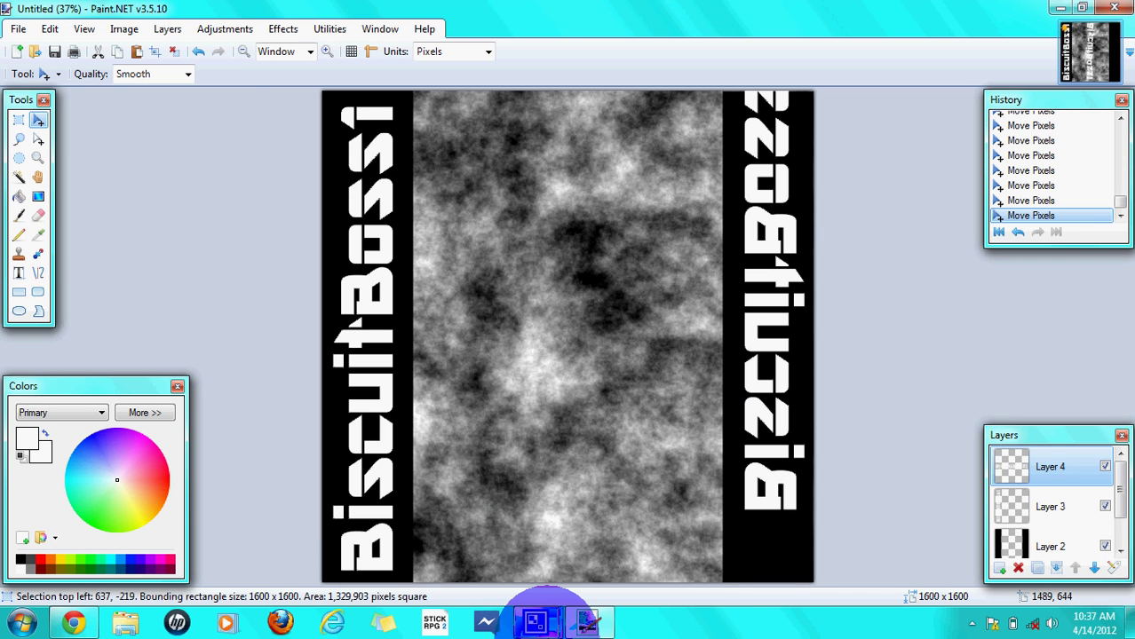
pyautogui.moveTo(542, 617)
pyautogui.click(480, 511)
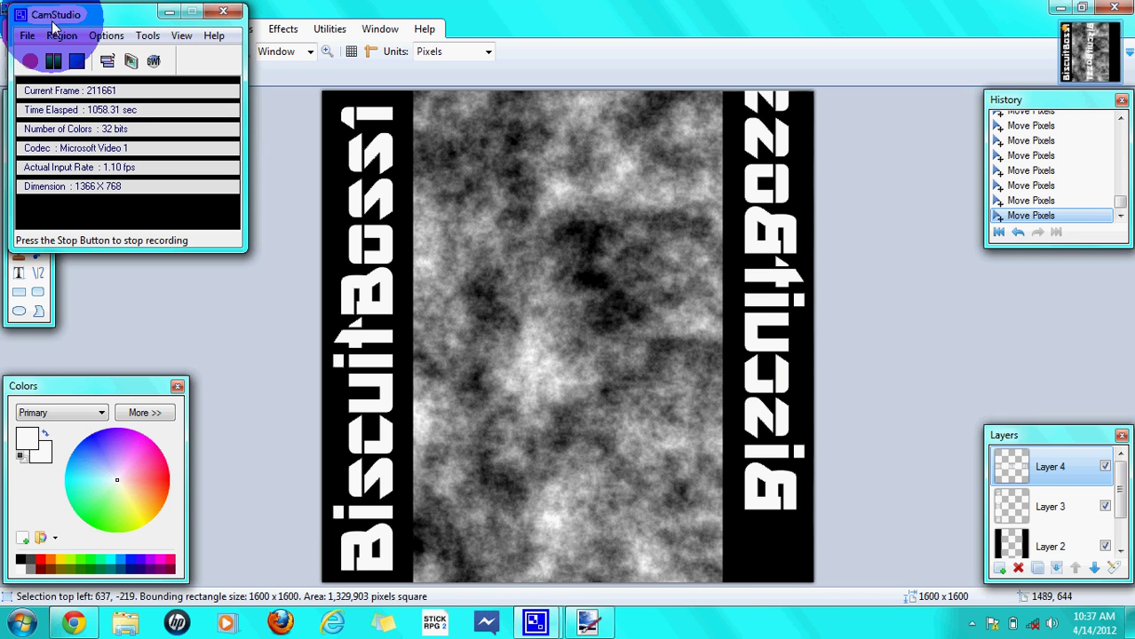
pyautogui.click(70, 68)
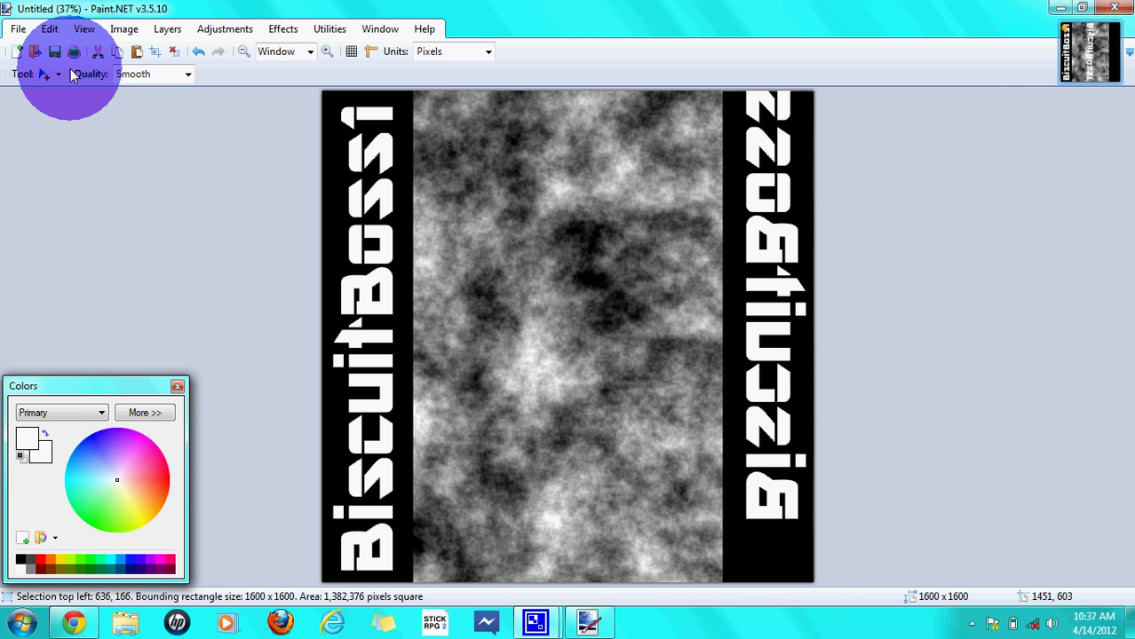
# Move the mirrored text down within the right-hand black strip to an offset of 636, 166, and bring up CamStudio.
pyautogui.moveTo(767, 276); pyautogui.dragTo(766, 384)
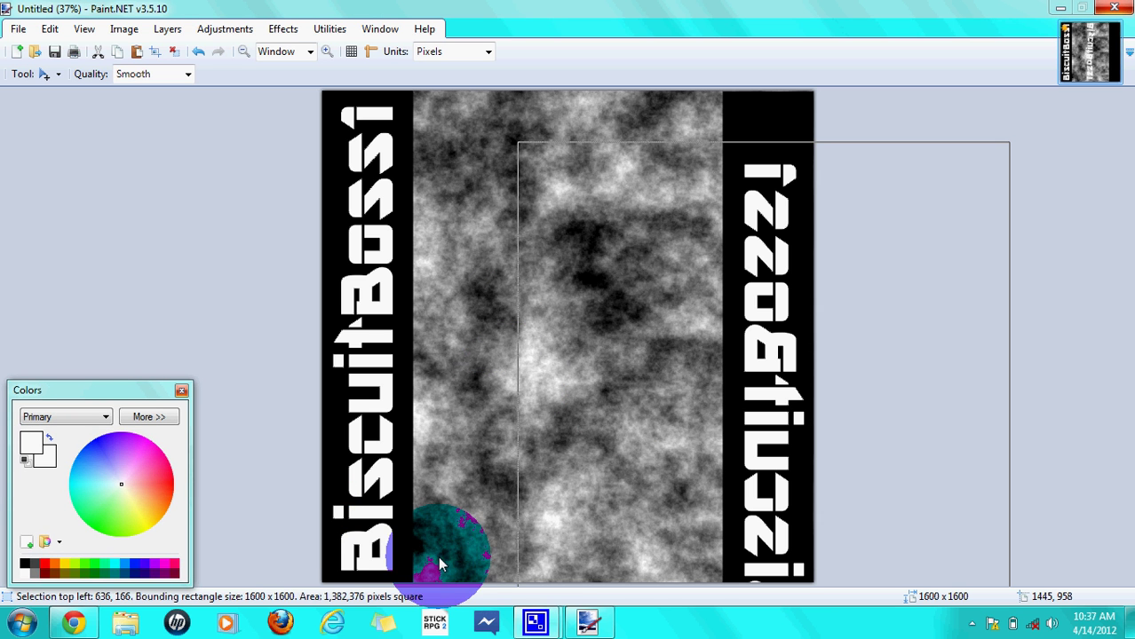
pyautogui.moveTo(537, 628)
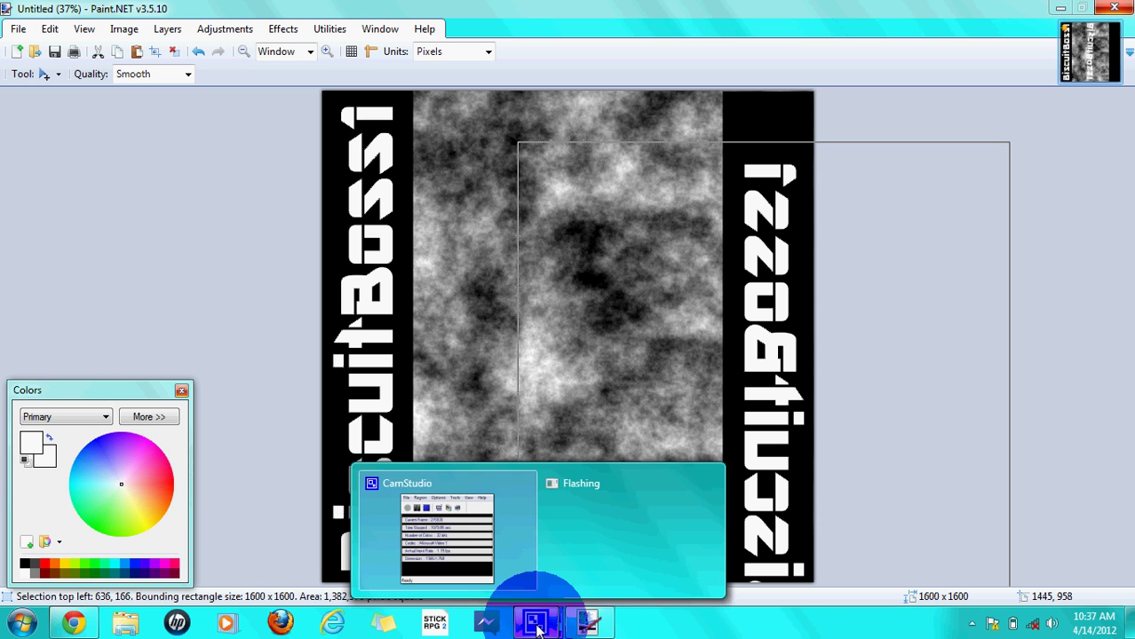
pyautogui.click(475, 570)
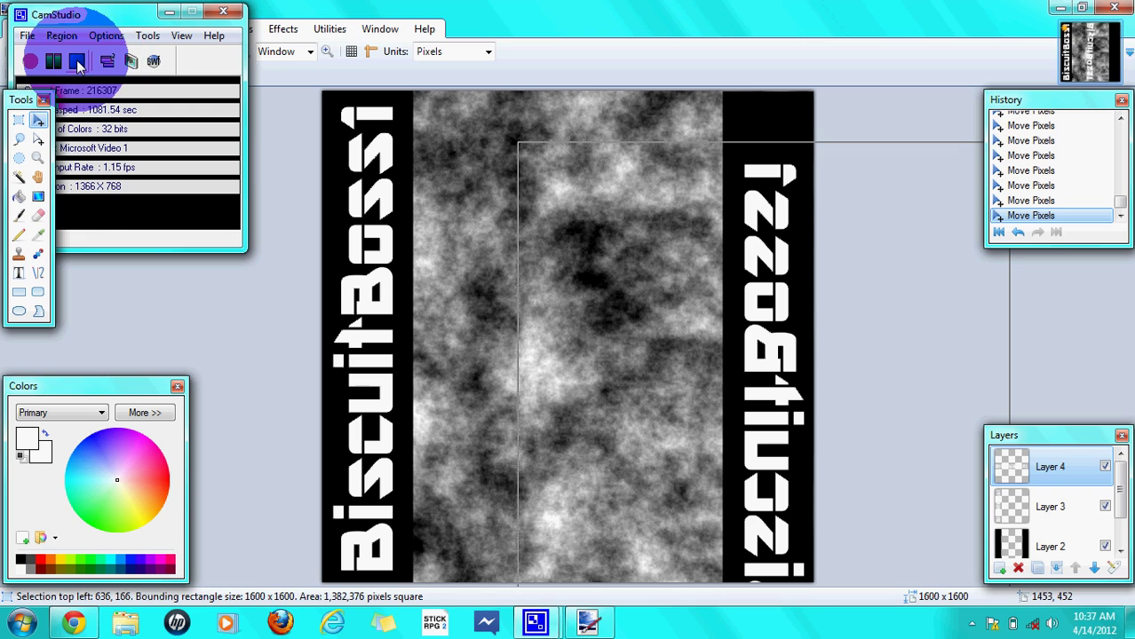